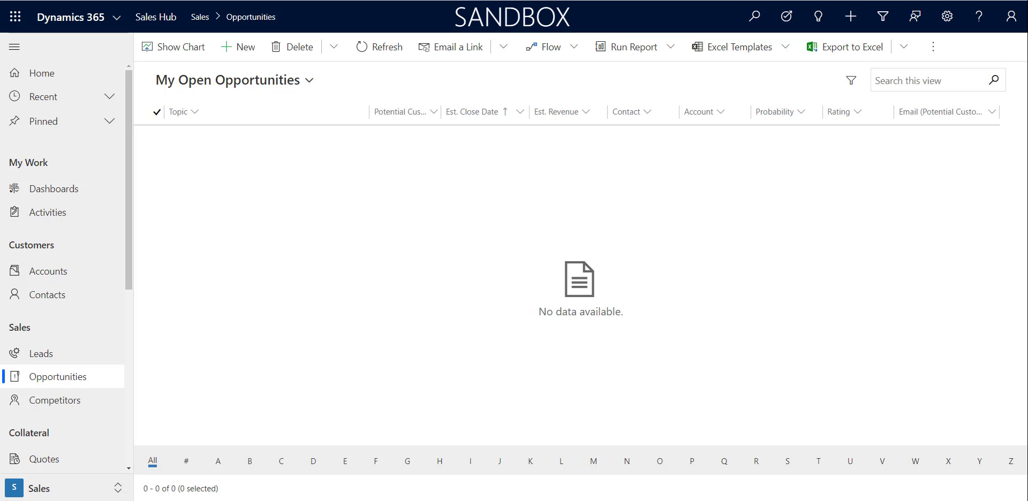
- Start a quick-create opportunity with the topic "Test Oppty"
{"action": "left_click", "coordinate": [932, 47]}
{"action": "left_click", "coordinate": [850, 16]}
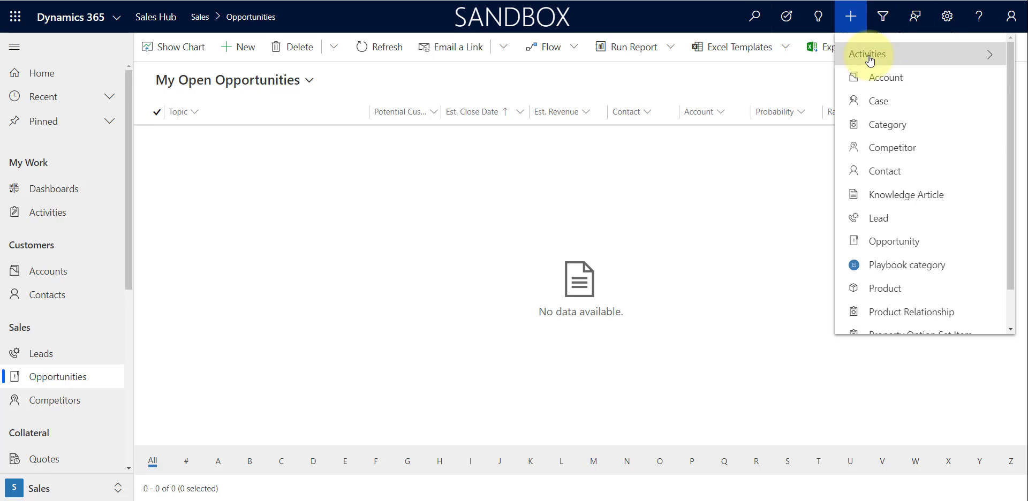
{"action": "left_click", "coordinate": [908, 239]}
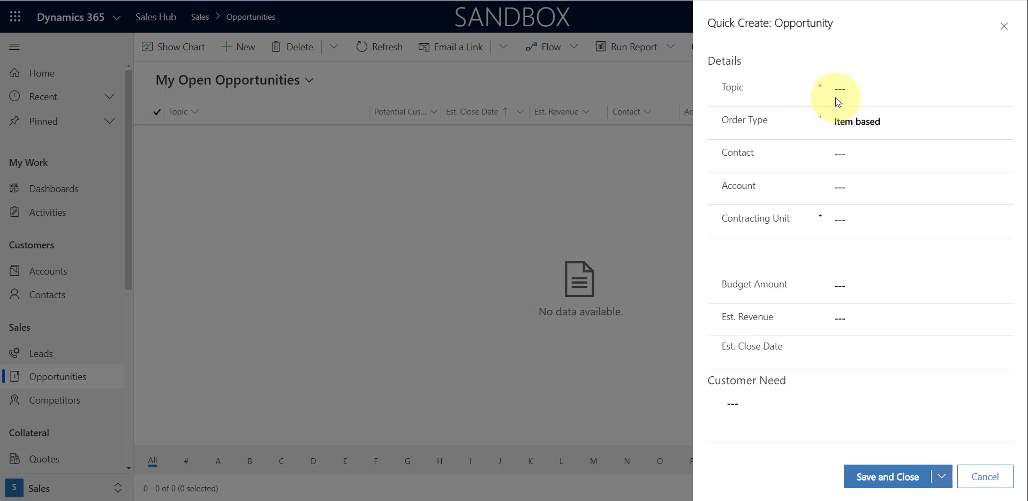
{"action": "left_click", "coordinate": [837, 102]}
{"action": "type", "text": "T"}
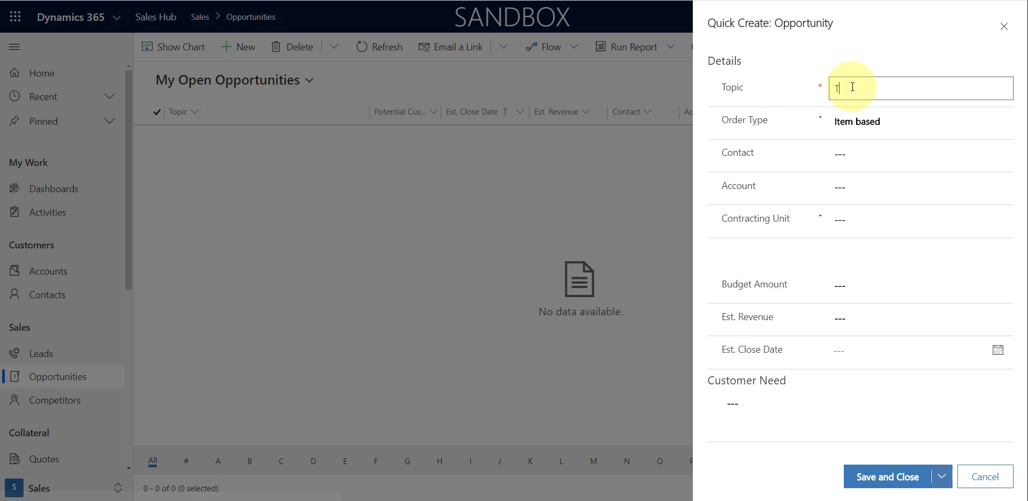
{"action": "type", "text": "est Oppty"}
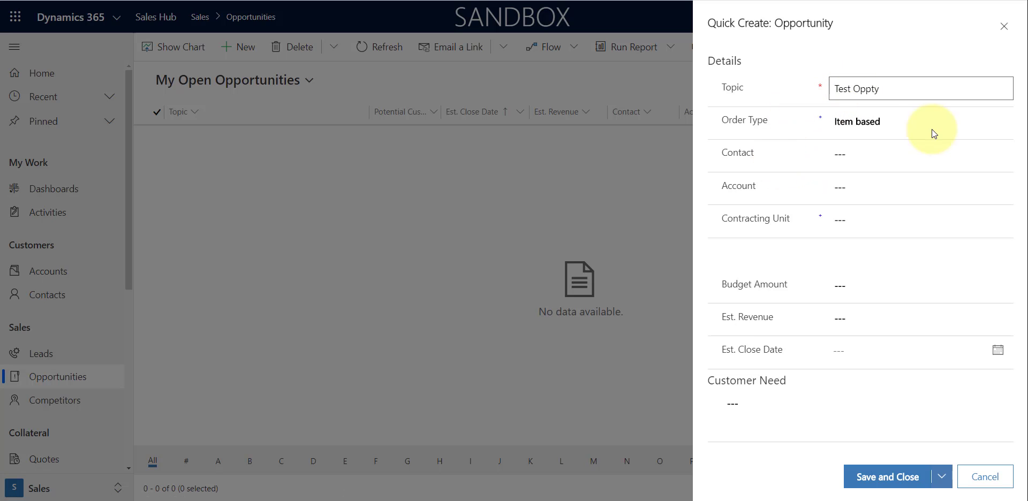
- Set the new opportunity's account to Test, then save and close the quick-create form
{"action": "left_click", "coordinate": [986, 188]}
{"action": "type", "text": "test"}
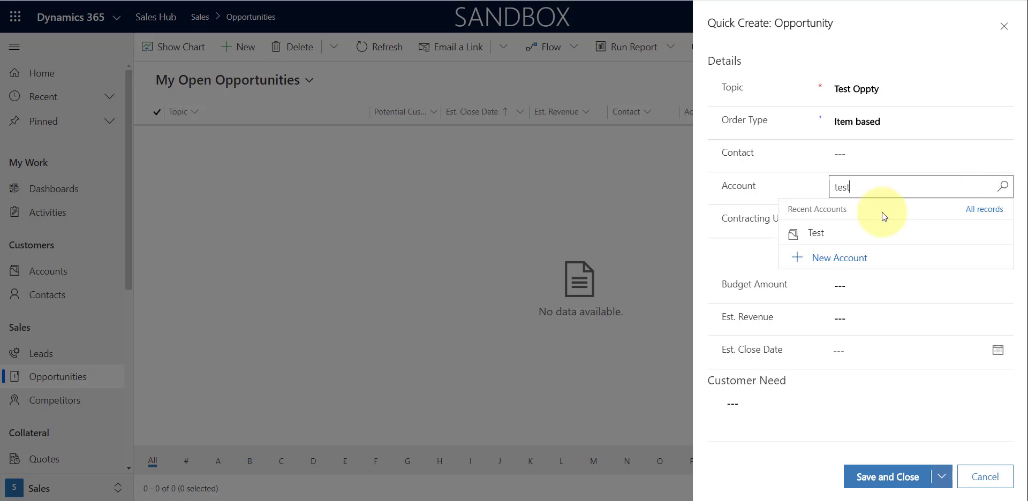
{"action": "left_click", "coordinate": [852, 237]}
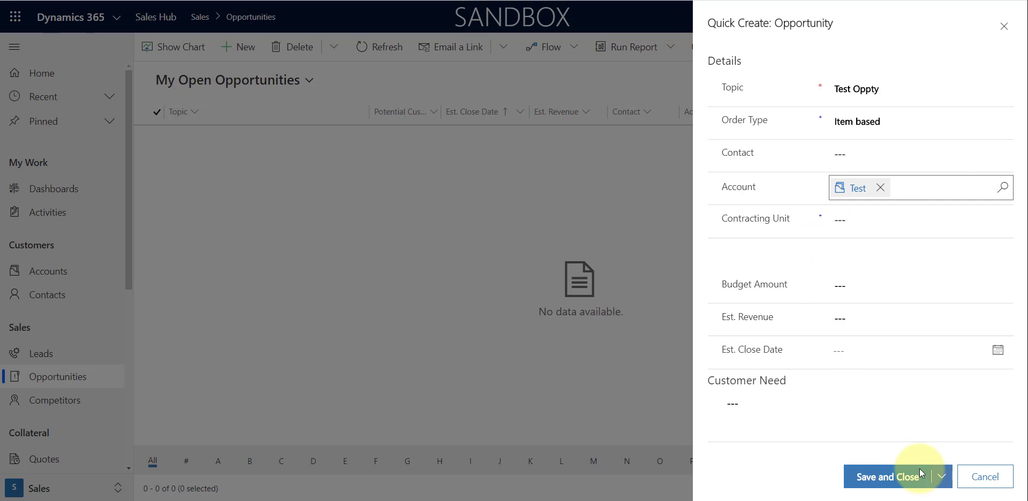
{"action": "left_click", "coordinate": [909, 479]}
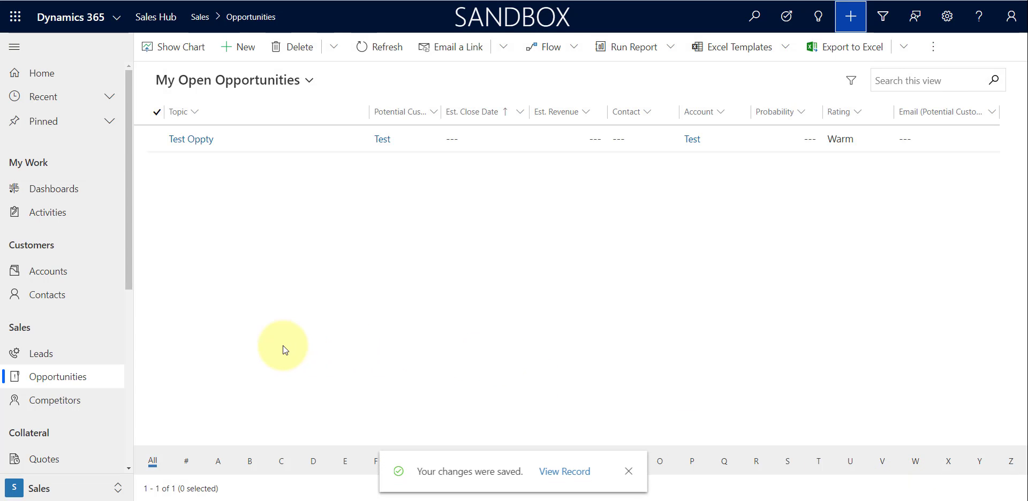
- Open the Test Oppty record and check its Pipeline Phase field on the summary
{"action": "left_click", "coordinate": [189, 139]}
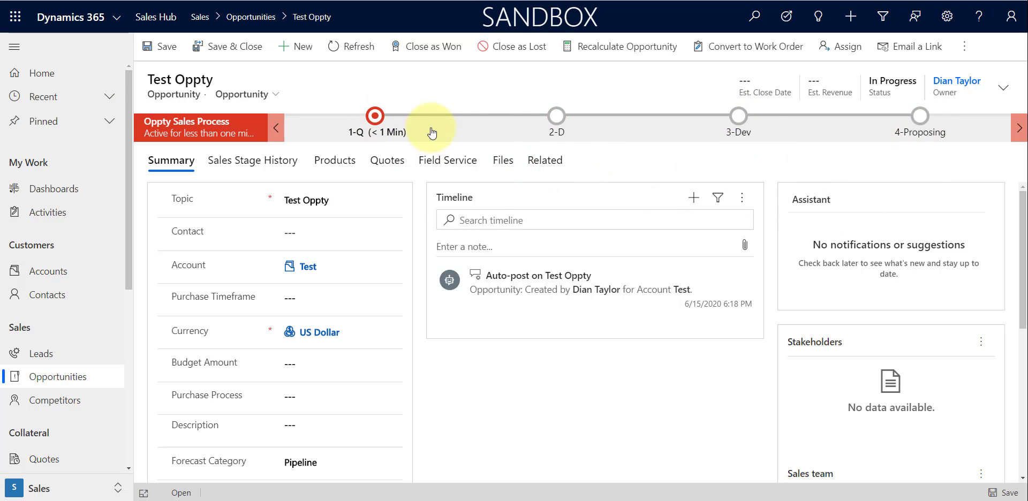
{"action": "scroll", "coordinate": [488, 420], "scroll_direction": "down", "scroll_amount": 2}
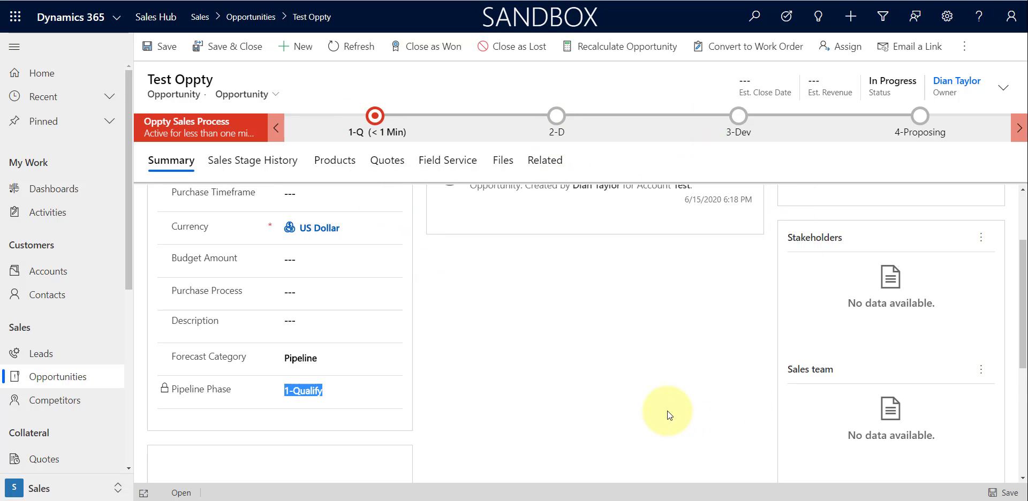
- Switch to the Oppty Sales Process editor in Power Apps and review the category assigned to each stage
{"action": "mouse_move", "coordinate": [563, 497]}
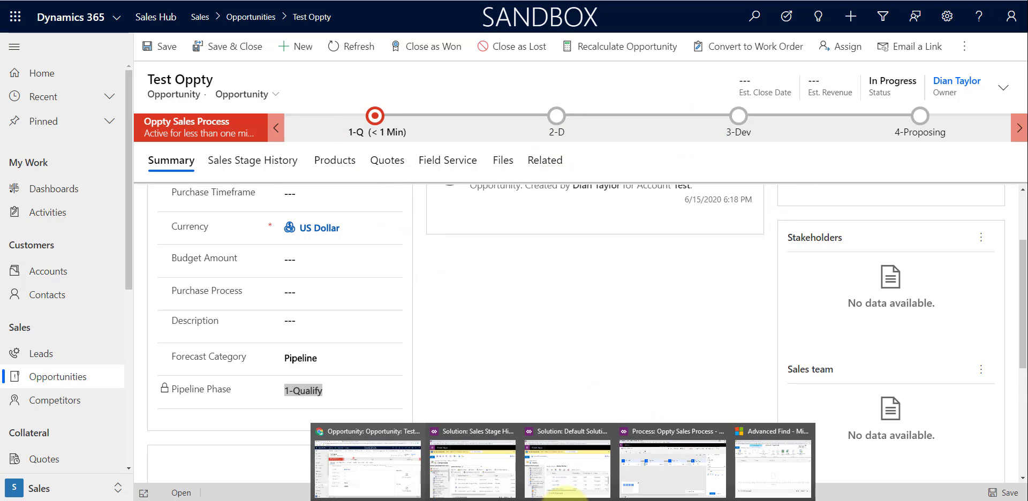
{"action": "left_click", "coordinate": [653, 465]}
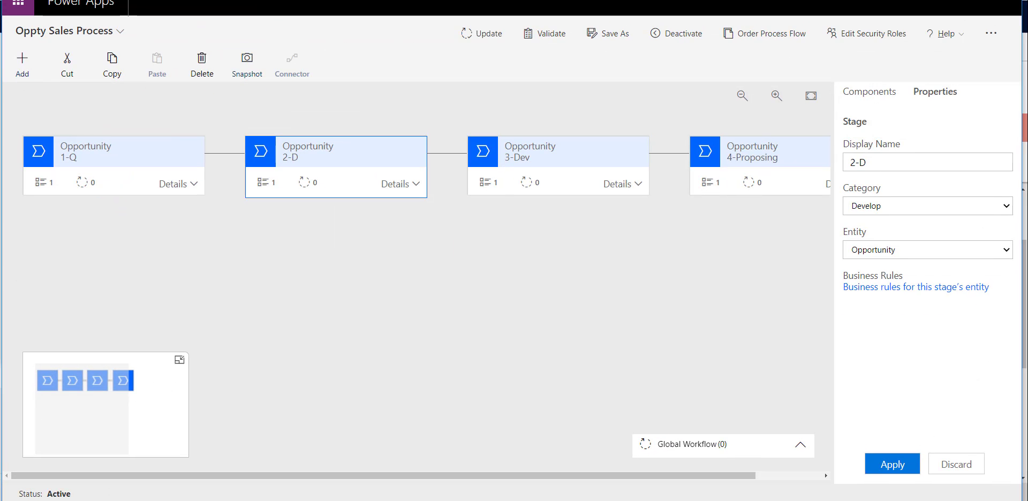
{"action": "left_click", "coordinate": [97, 182]}
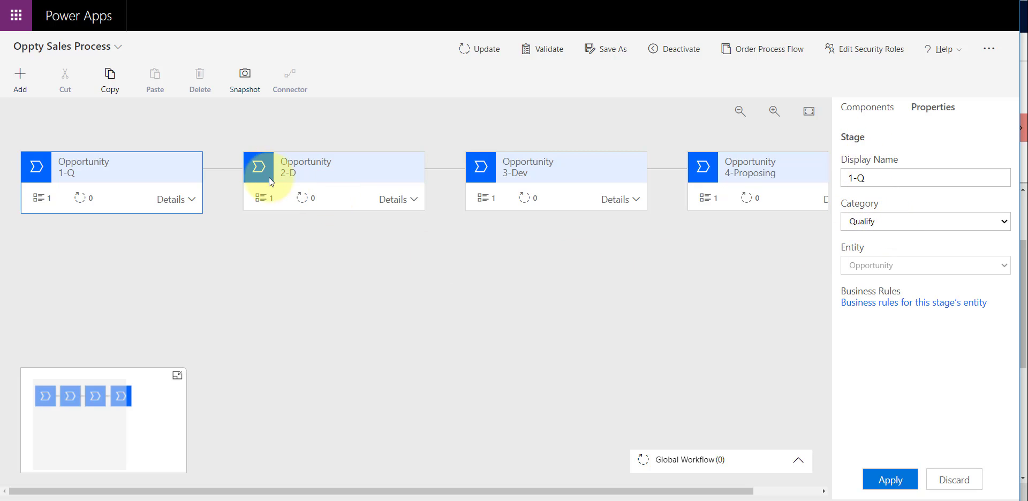
{"action": "left_click", "coordinate": [303, 169]}
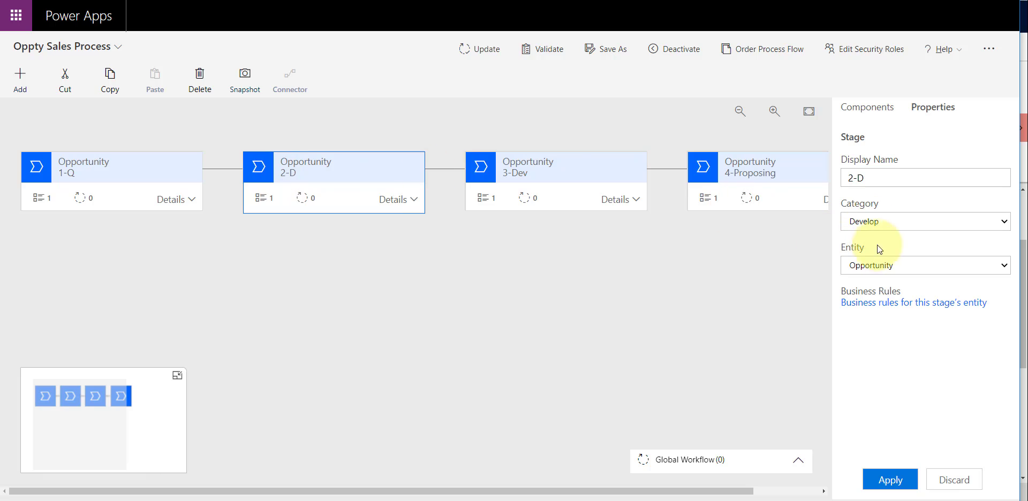
{"action": "left_click", "coordinate": [562, 185]}
{"action": "left_click", "coordinate": [749, 181]}
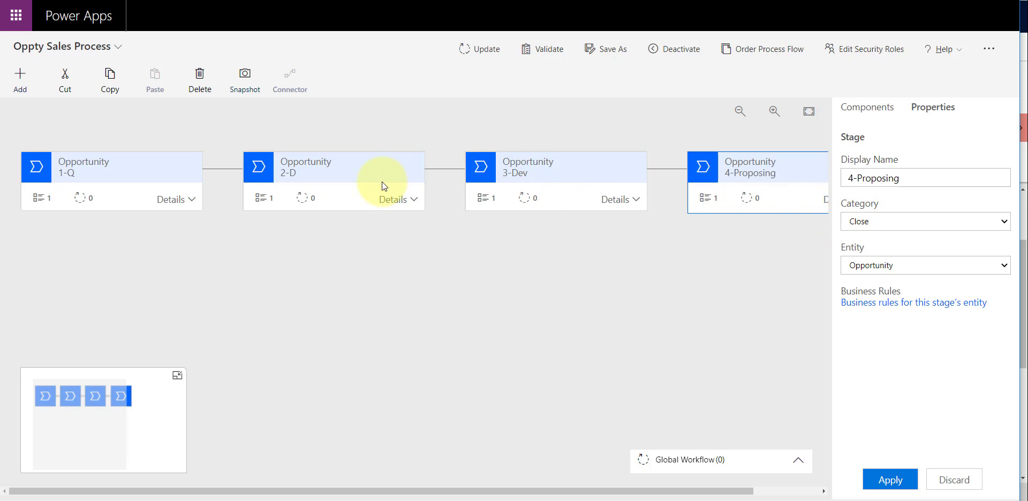
{"action": "left_click", "coordinate": [353, 181]}
{"action": "left_click", "coordinate": [532, 183]}
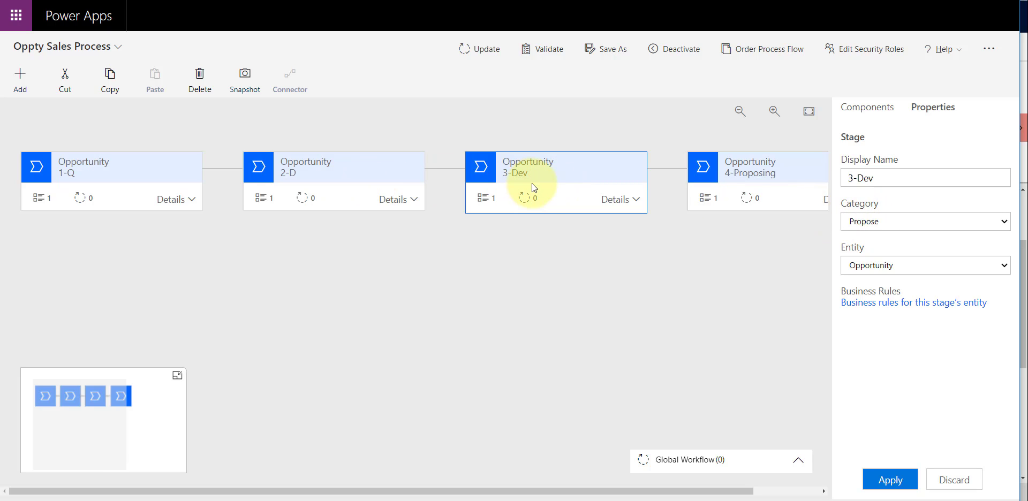
{"action": "left_click", "coordinate": [343, 182]}
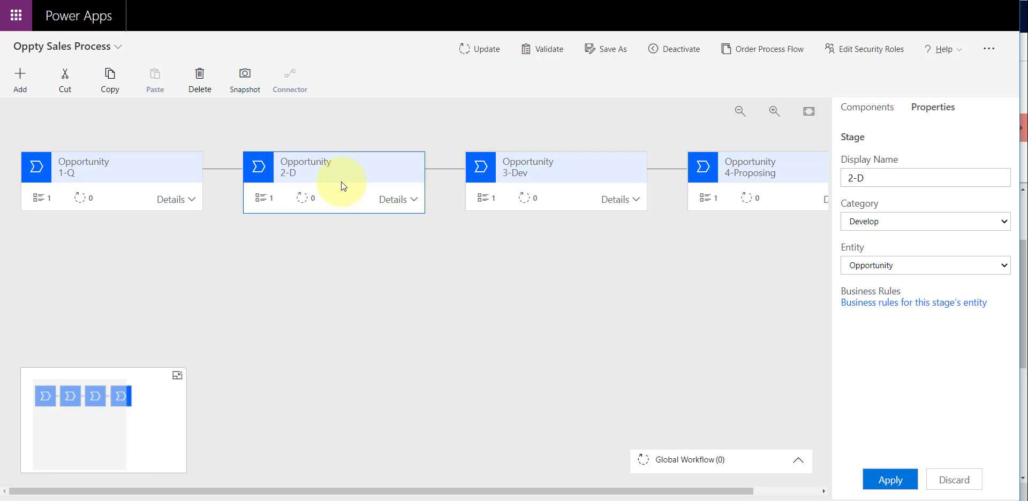
- Set the category of the 3-Dev stage to Develop and apply the change
{"action": "left_click", "coordinate": [532, 172]}
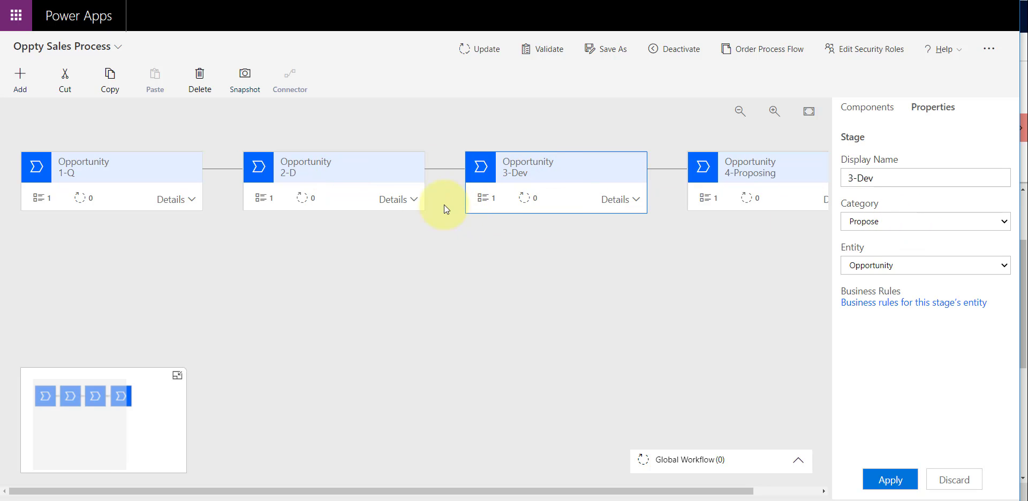
{"action": "left_click", "coordinate": [849, 227]}
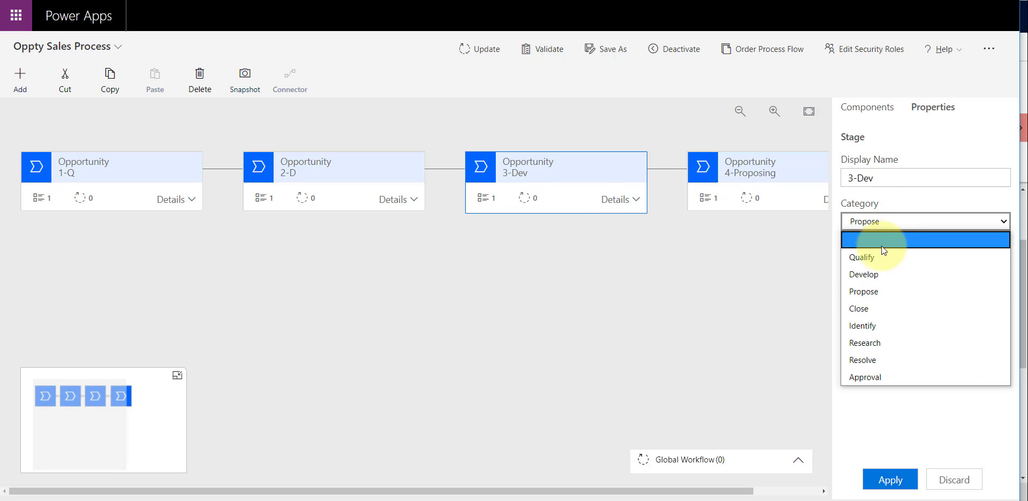
{"action": "left_click", "coordinate": [877, 274]}
{"action": "left_click", "coordinate": [890, 477]}
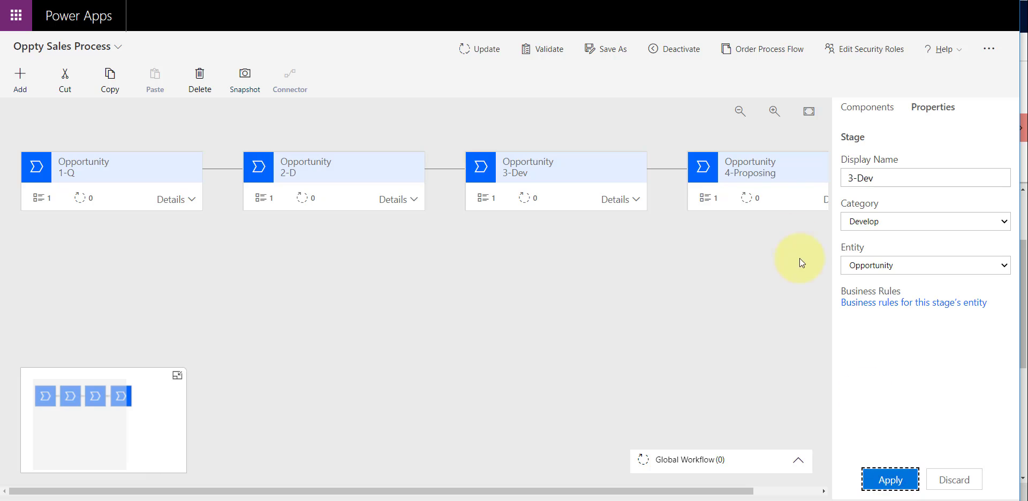
- Set the category of the 4-Proposing stage to Propose and apply the change
{"action": "left_click", "coordinate": [760, 176]}
{"action": "left_click", "coordinate": [872, 221]}
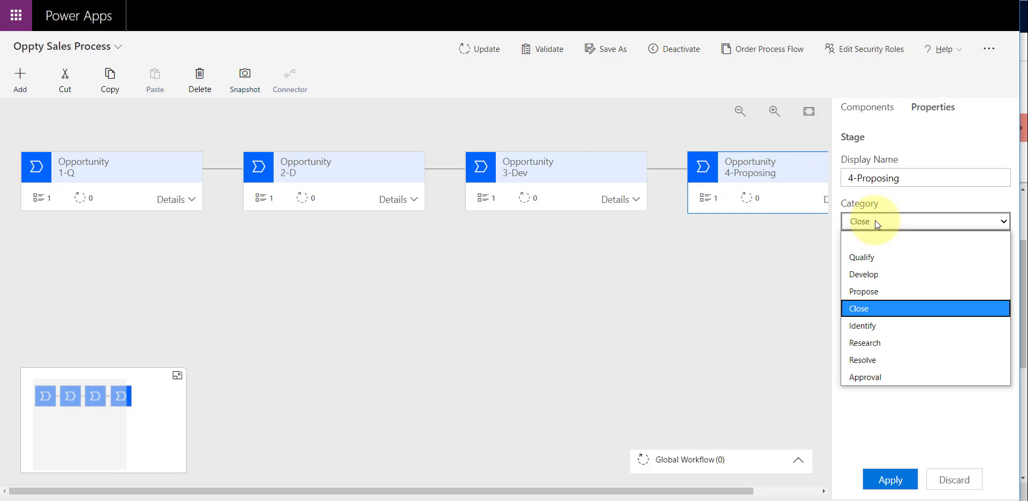
{"action": "left_click", "coordinate": [875, 291]}
{"action": "left_click", "coordinate": [890, 479]}
- Add a new stage to the process flow directly after the 4-Proposing stage
{"action": "left_click_drag", "start_coordinate": [578, 491], "coordinate": [734, 488]}
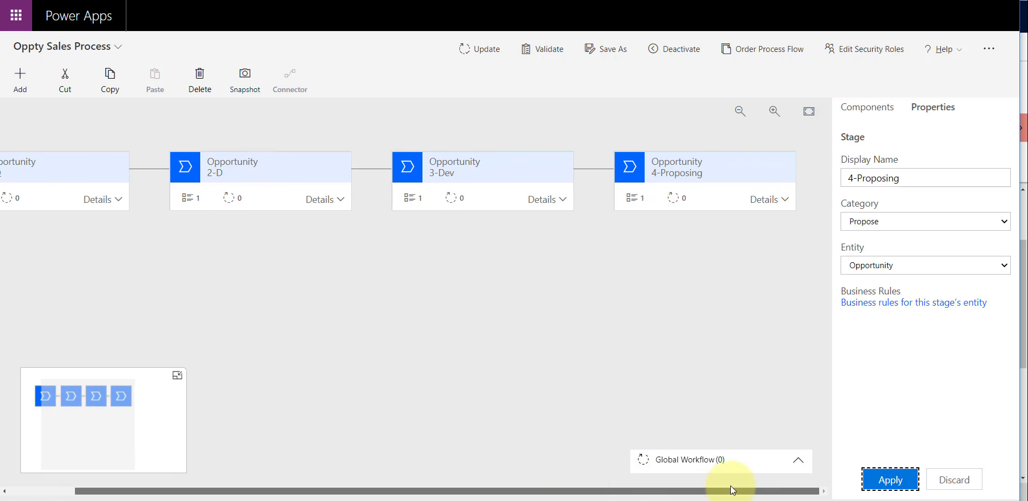
{"action": "left_click", "coordinate": [868, 109]}
{"action": "left_click_drag", "start_coordinate": [880, 138], "coordinate": [815, 169]}
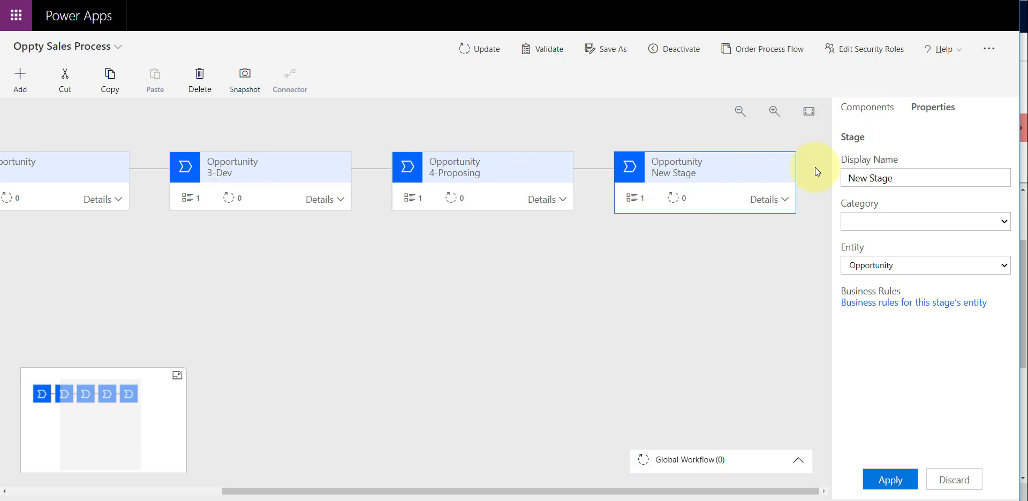
- Try to give the new stage the category Close and the display name "5-Close"
{"action": "left_click", "coordinate": [920, 220]}
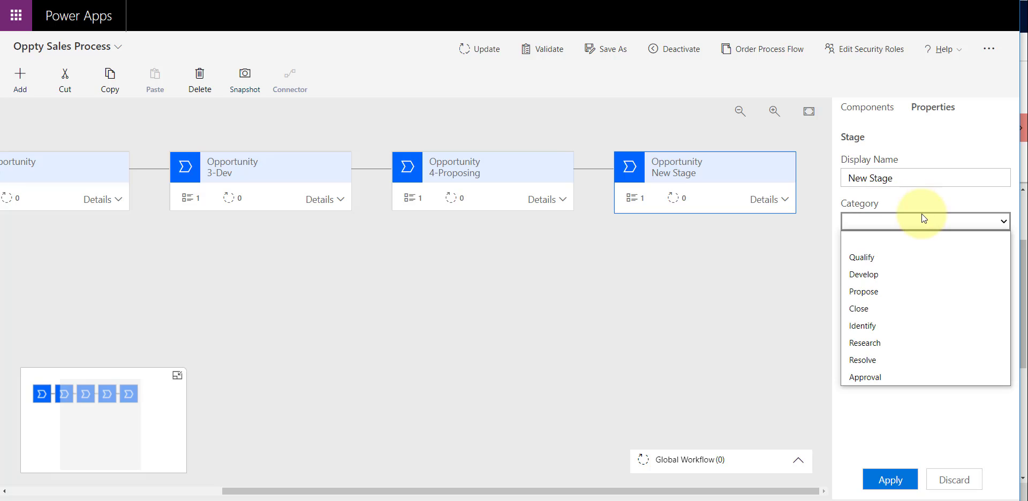
{"action": "left_click", "coordinate": [882, 307]}
{"action": "left_click_drag", "start_coordinate": [918, 178], "coordinate": [748, 178]}
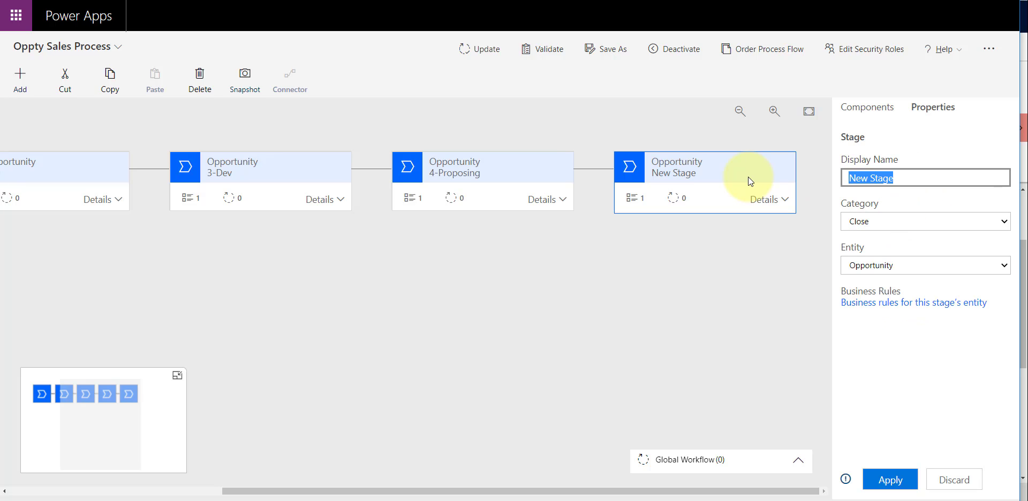
{"action": "type", "text": "5-Close"}
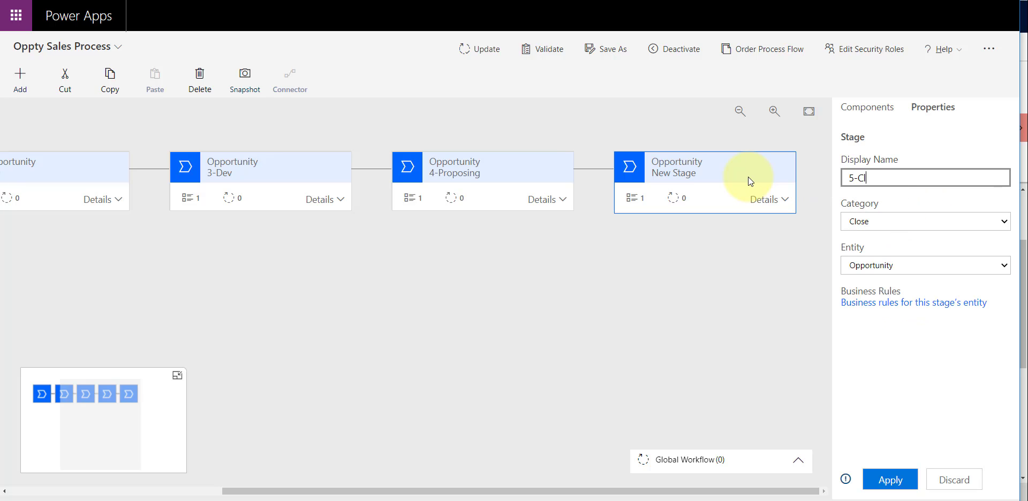
- Expand the new stage's details, set its data step to the Account field, and apply the change
{"action": "left_click", "coordinate": [776, 199]}
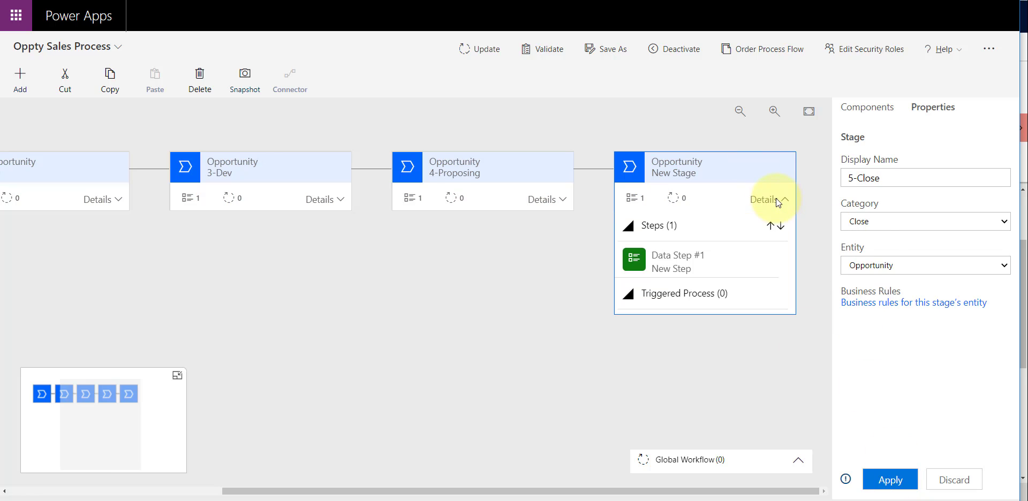
{"action": "left_click", "coordinate": [736, 247]}
{"action": "left_click", "coordinate": [892, 223]}
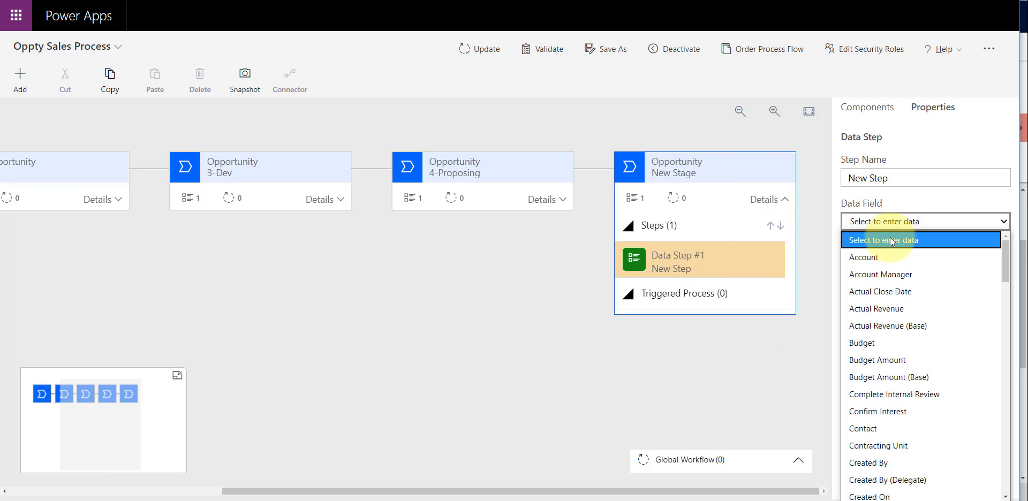
{"action": "left_click", "coordinate": [881, 237]}
{"action": "left_click", "coordinate": [890, 479]}
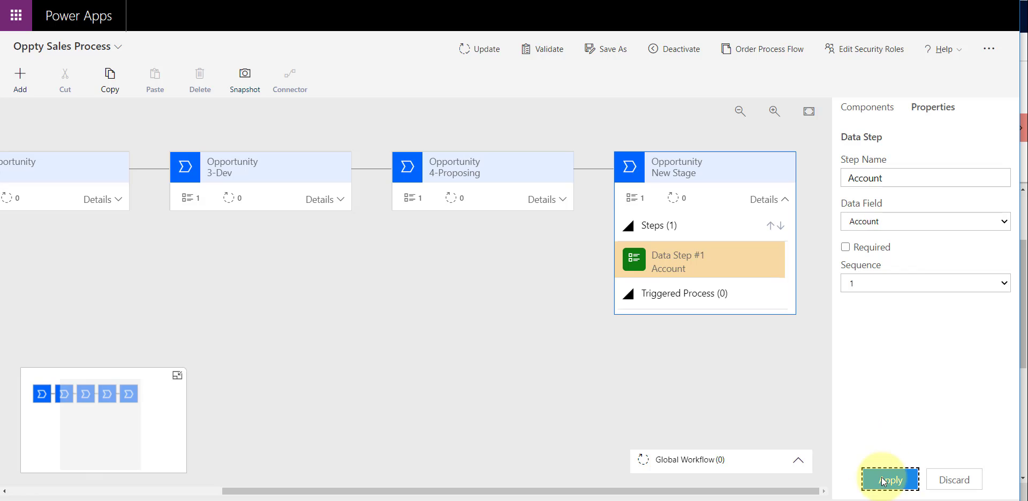
- Update the Oppty Sales Process and return to the Test Oppty record in Dynamics 365
{"action": "left_click", "coordinate": [680, 176]}
{"action": "left_click", "coordinate": [480, 49]}
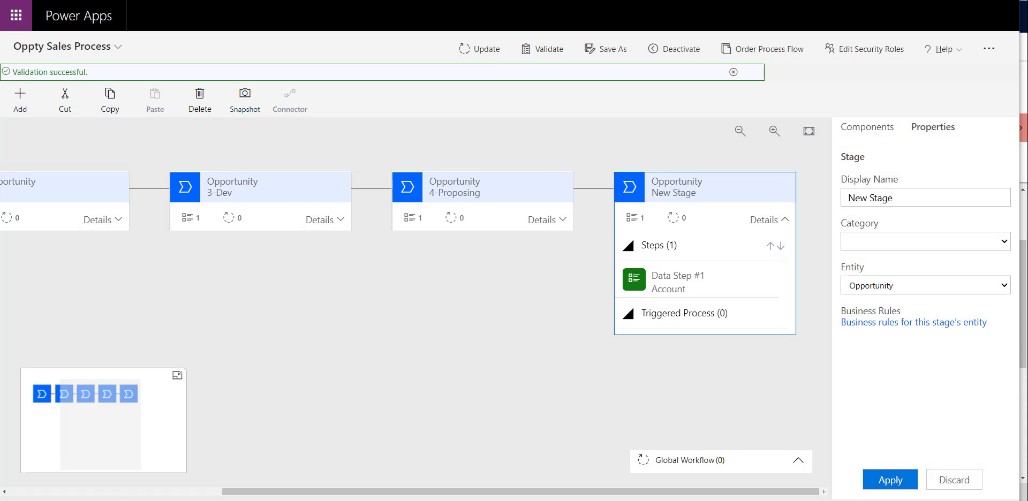
{"action": "left_click", "coordinate": [985, 5]}
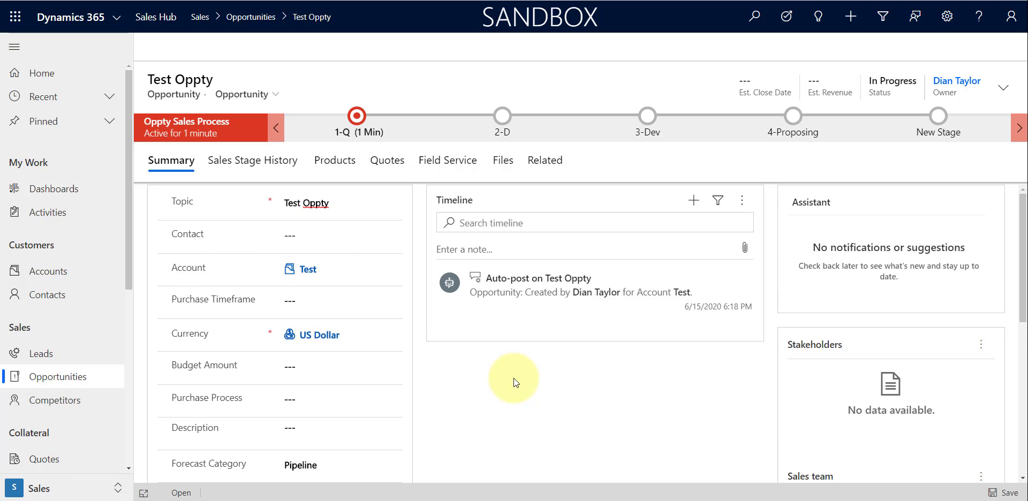
- Compare the opportunity's Pipeline Phase value with its active stage in the business process flow
{"action": "scroll", "coordinate": [509, 380], "scroll_direction": "down", "scroll_amount": 1}
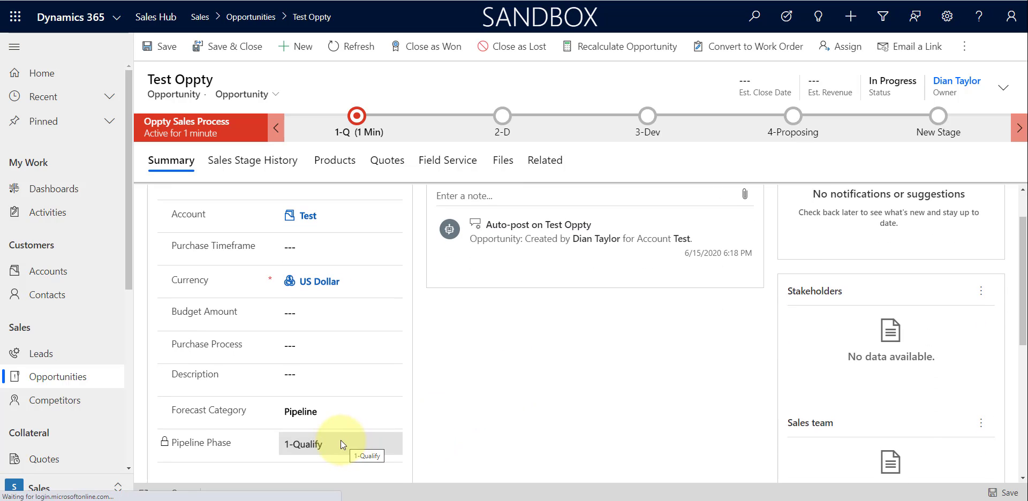
{"action": "left_click_drag", "start_coordinate": [294, 445], "coordinate": [187, 441]}
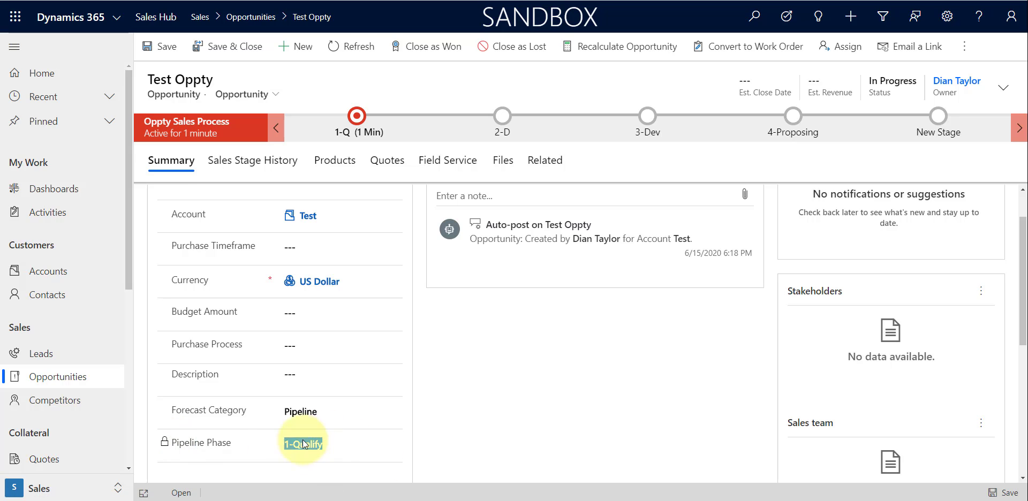
{"action": "left_click", "coordinate": [528, 402]}
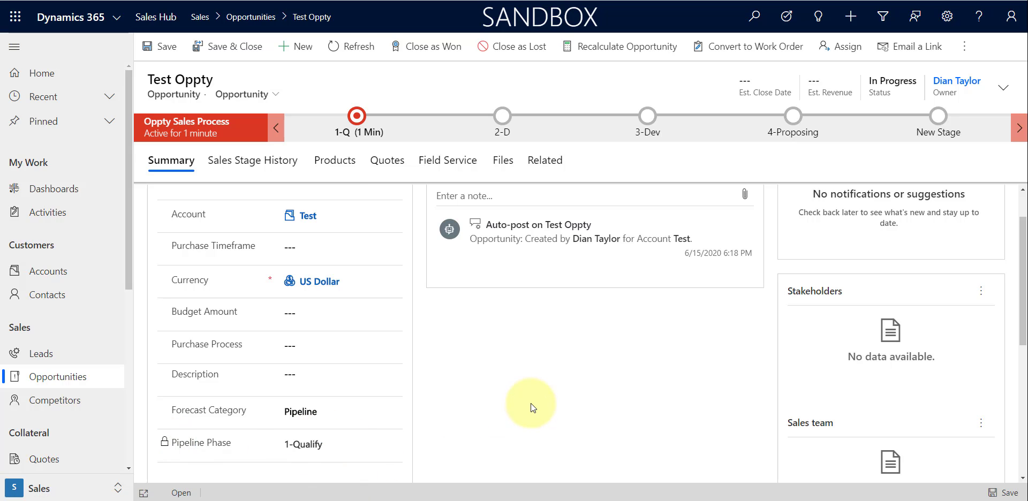
{"action": "scroll", "coordinate": [531, 406], "scroll_direction": "up", "scroll_amount": 1}
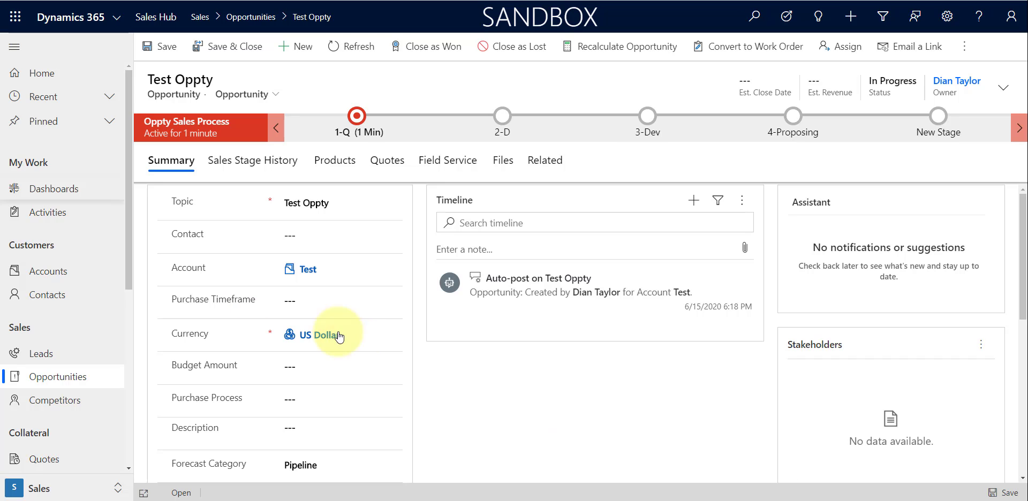
{"action": "scroll", "coordinate": [481, 409], "scroll_direction": "down", "scroll_amount": 1}
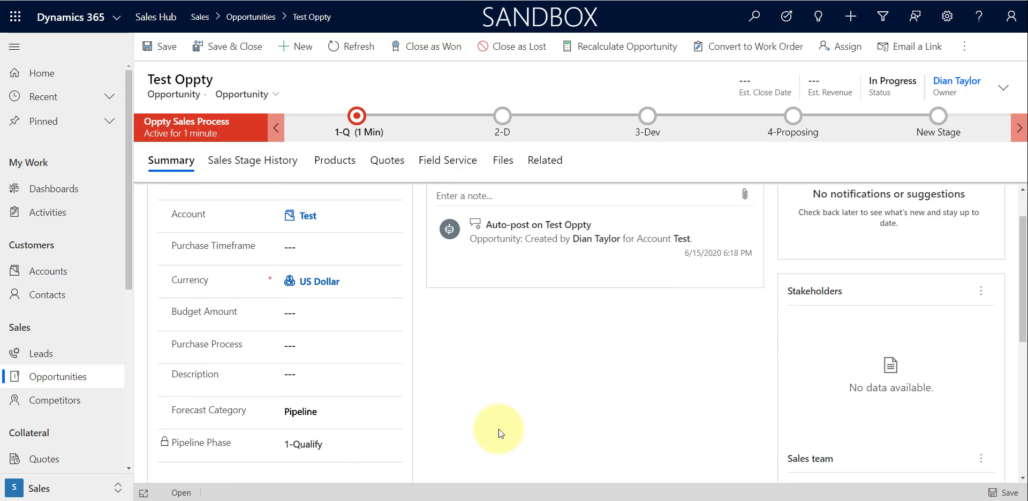
- Show the opportunity's Sales Stage History and advance the business process flow from 1-Q to 2-D
{"action": "scroll", "coordinate": [484, 433], "scroll_direction": "up", "scroll_amount": 1}
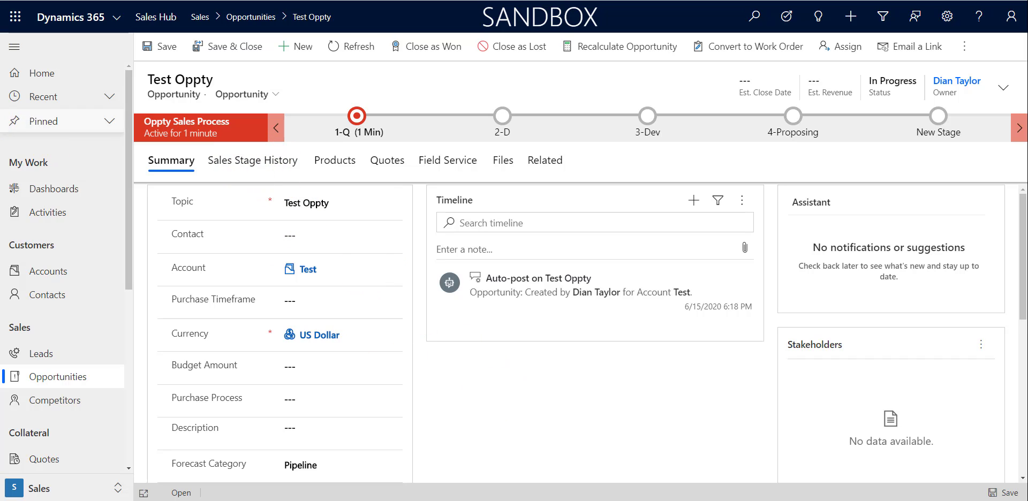
{"action": "left_click", "coordinate": [254, 160]}
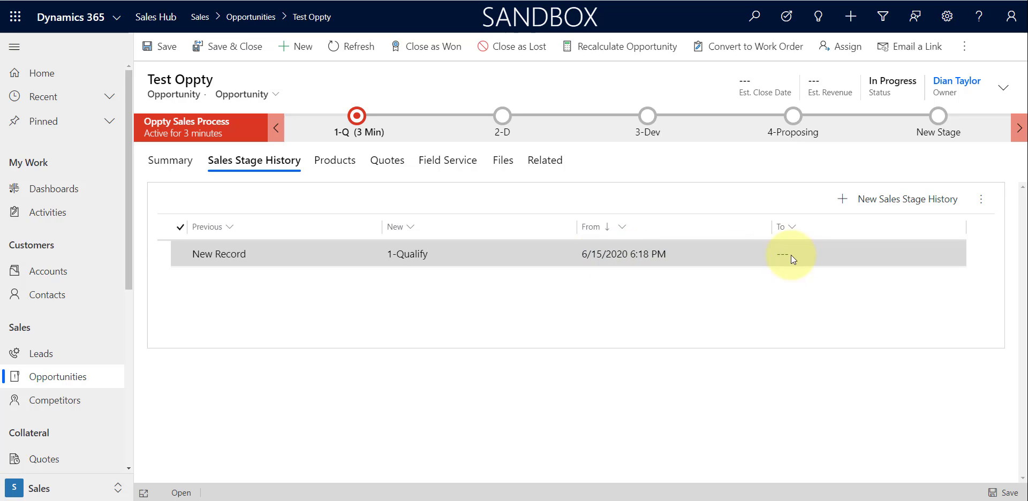
{"action": "left_click", "coordinate": [356, 119]}
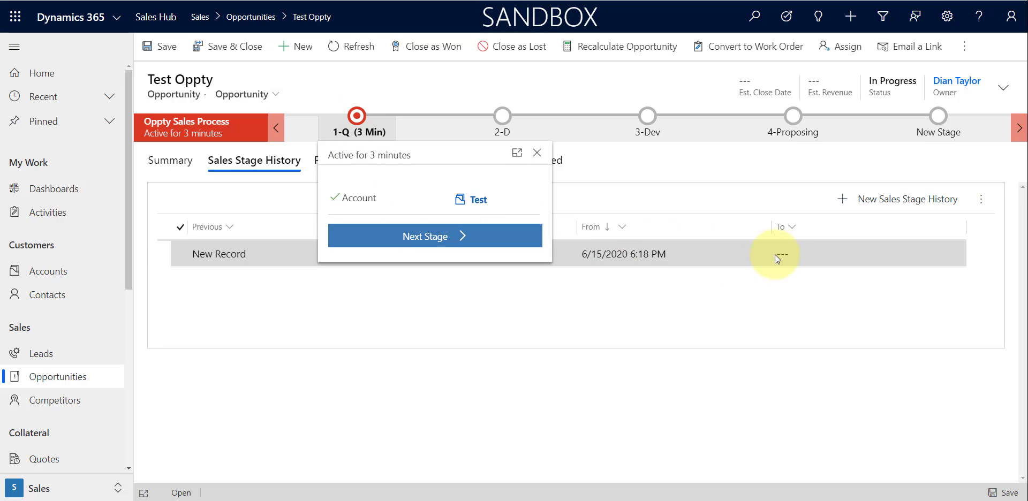
{"action": "left_click", "coordinate": [464, 238]}
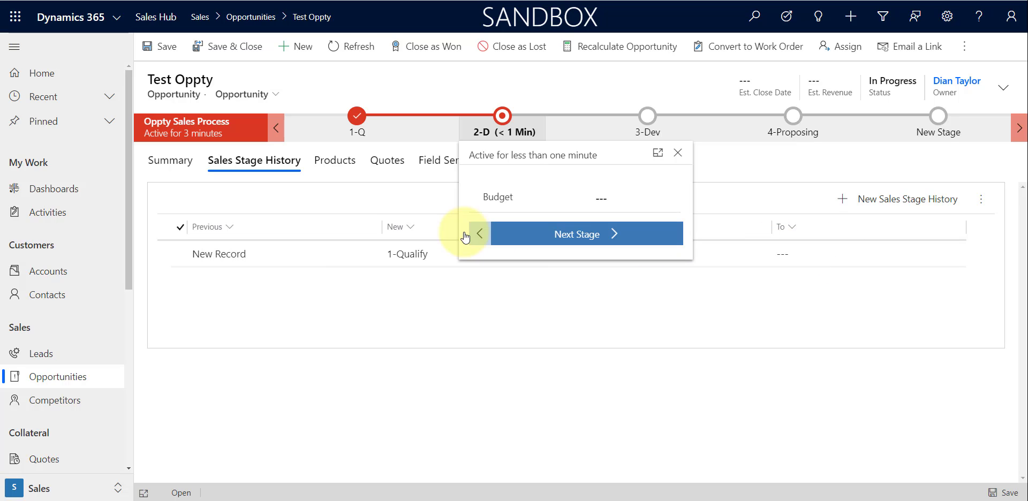
{"action": "left_click", "coordinate": [612, 317]}
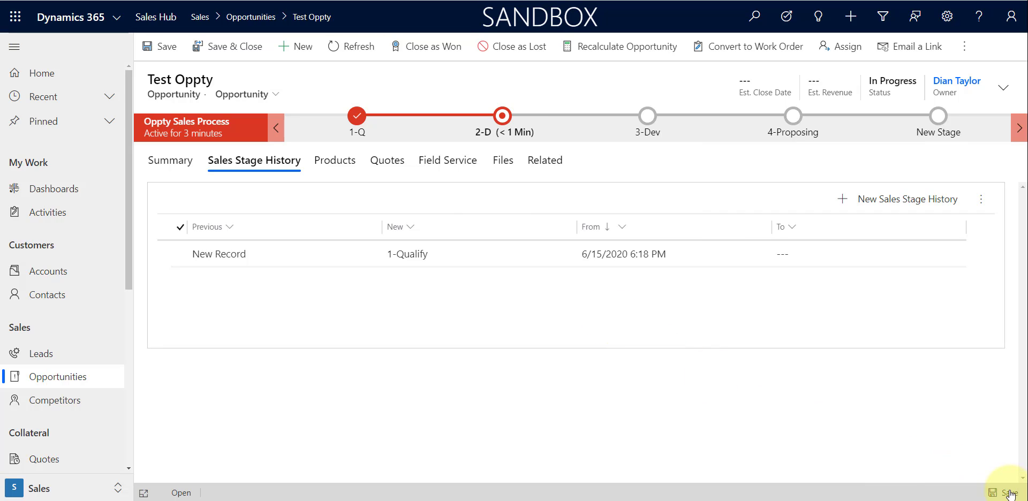
{"action": "left_click", "coordinate": [26, 380]}
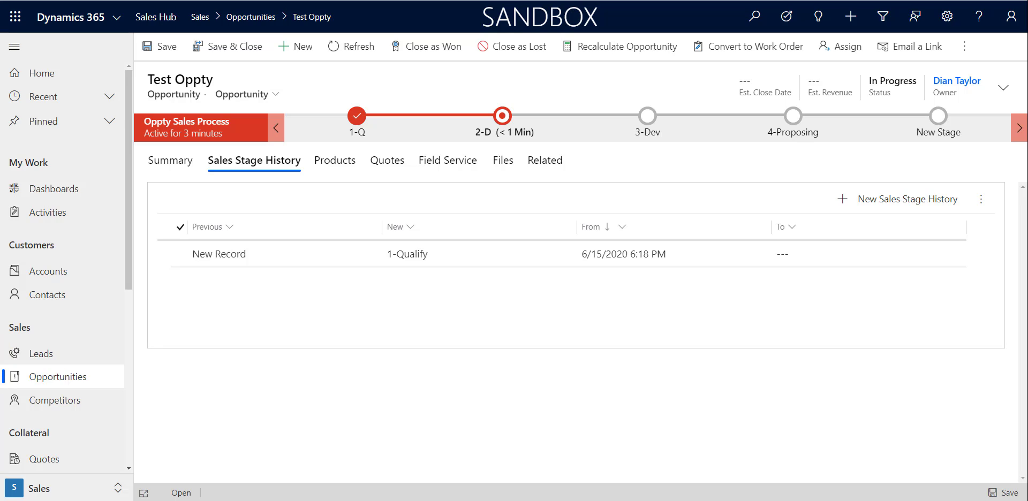
- Refresh the Sales Stage History list and inspect the New Record to 1-Qualify entry
{"action": "left_click", "coordinate": [981, 199]}
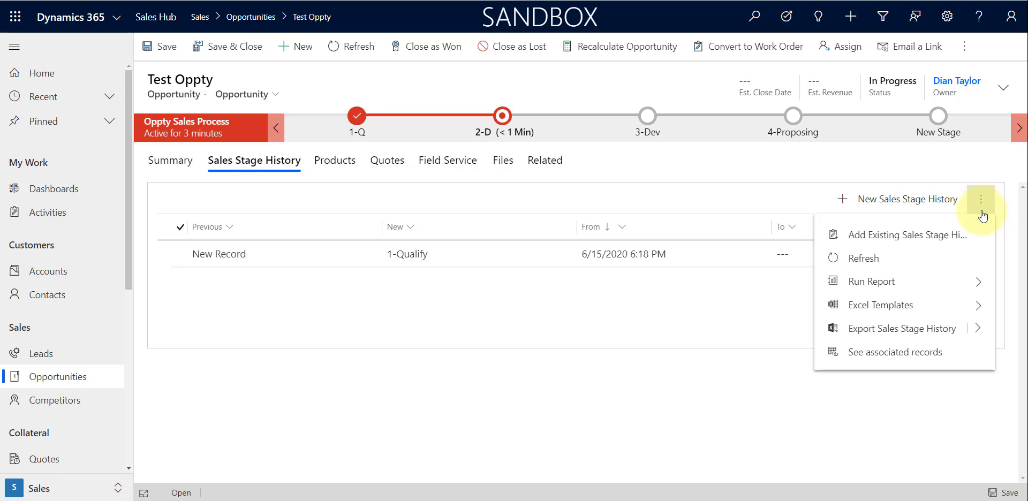
{"action": "left_click", "coordinate": [885, 267]}
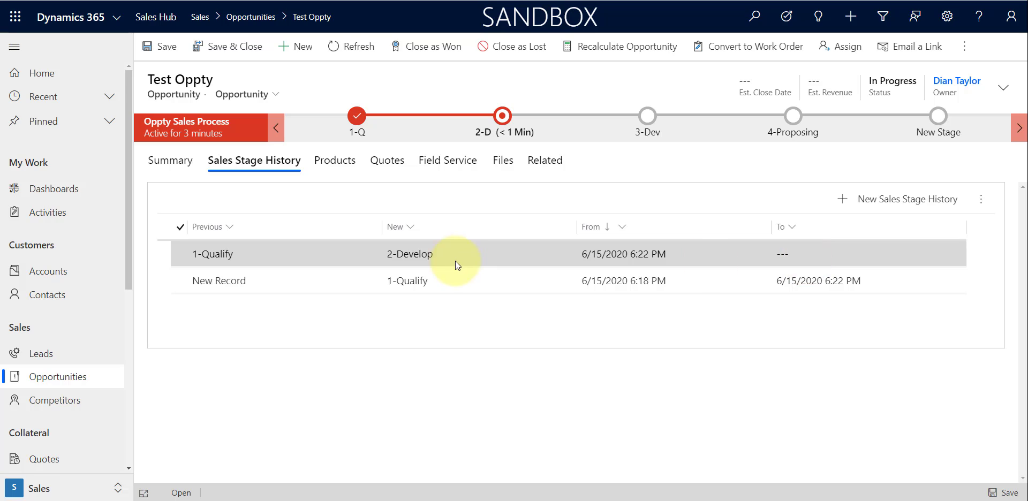
{"action": "double_click", "coordinate": [290, 278]}
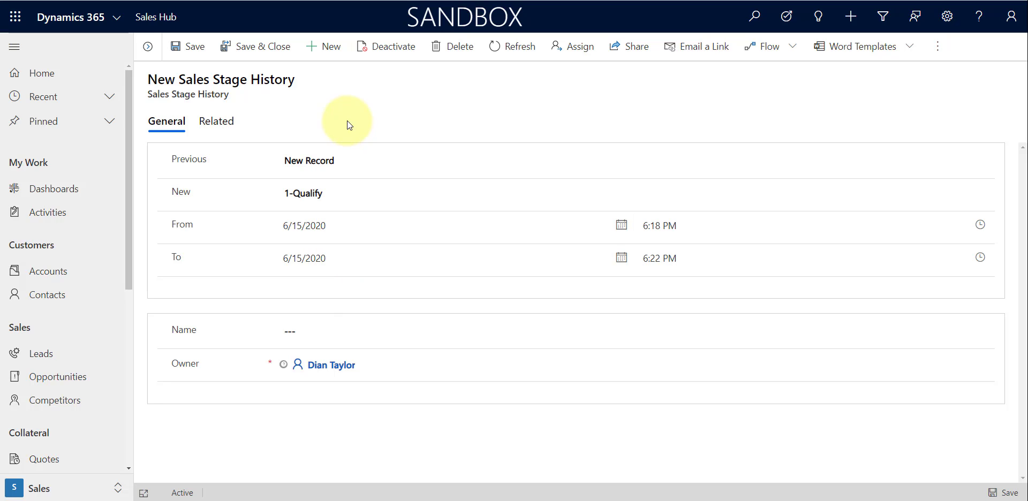
{"action": "left_click", "coordinate": [147, 46]}
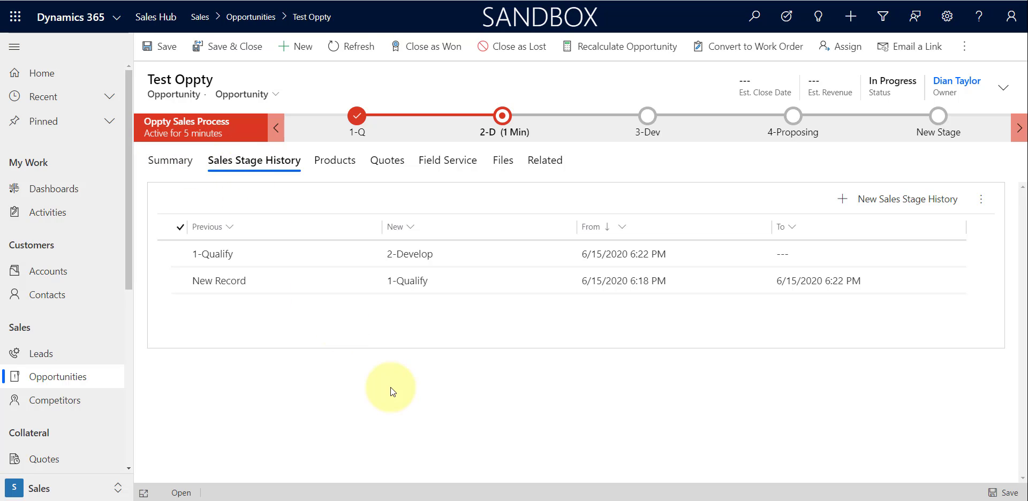
- Switch to the Sales Stage History Solution and examine the Sales Stage History entity's general definition
{"action": "mouse_move", "coordinate": [554, 495]}
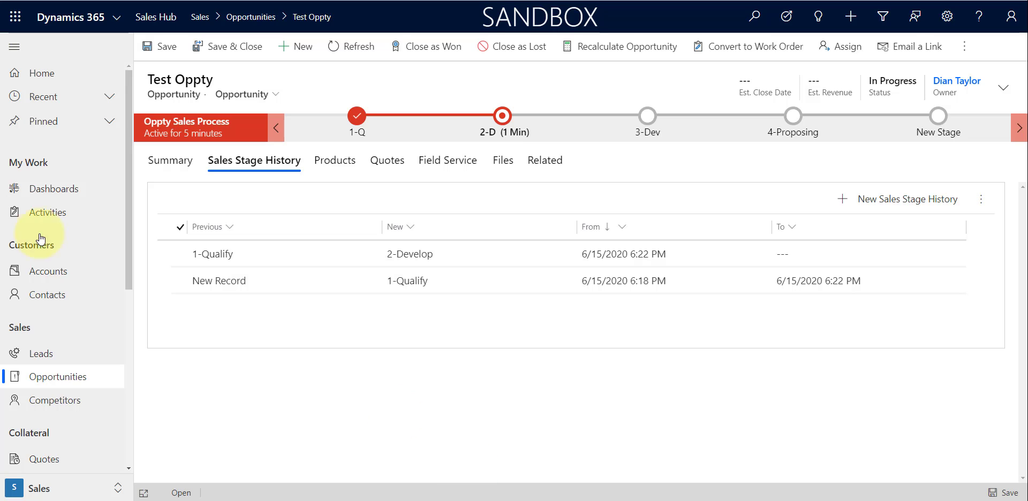
{"action": "key", "text": "alt+Tab"}
{"action": "left_click", "coordinate": [697, 52]}
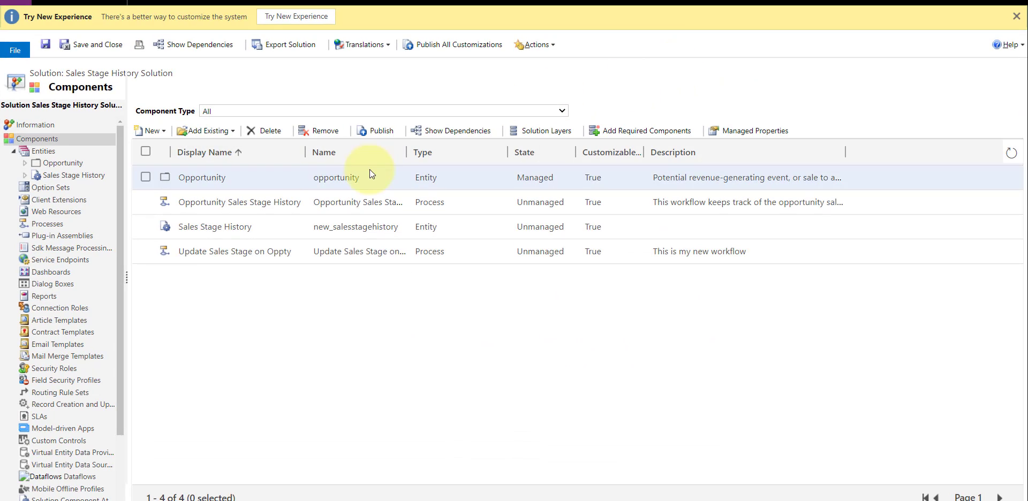
{"action": "key", "text": "ctrl+plus"}
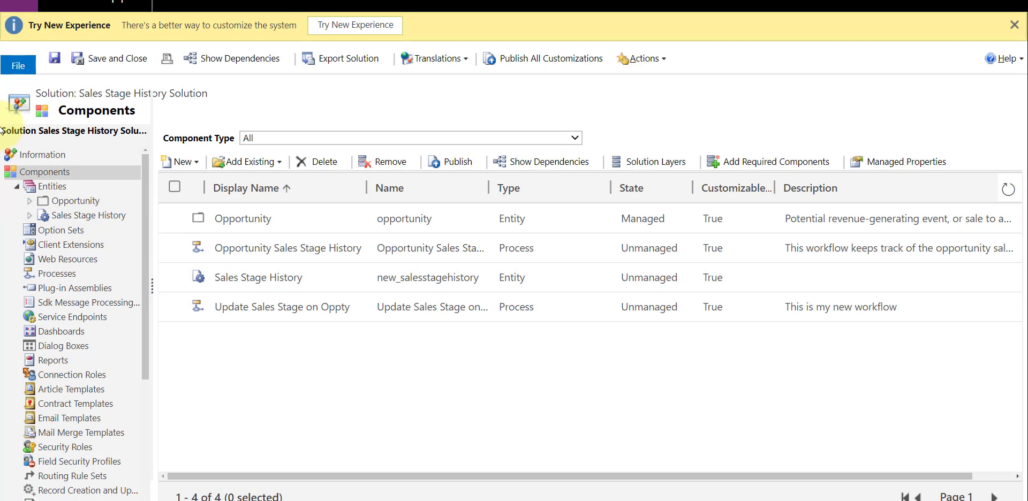
{"action": "double_click", "coordinate": [262, 278]}
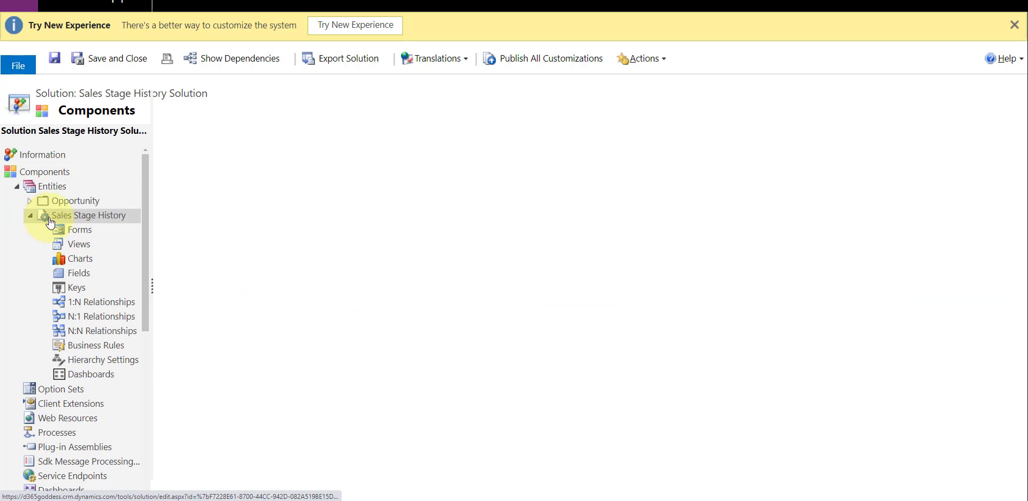
{"action": "left_click", "coordinate": [56, 217]}
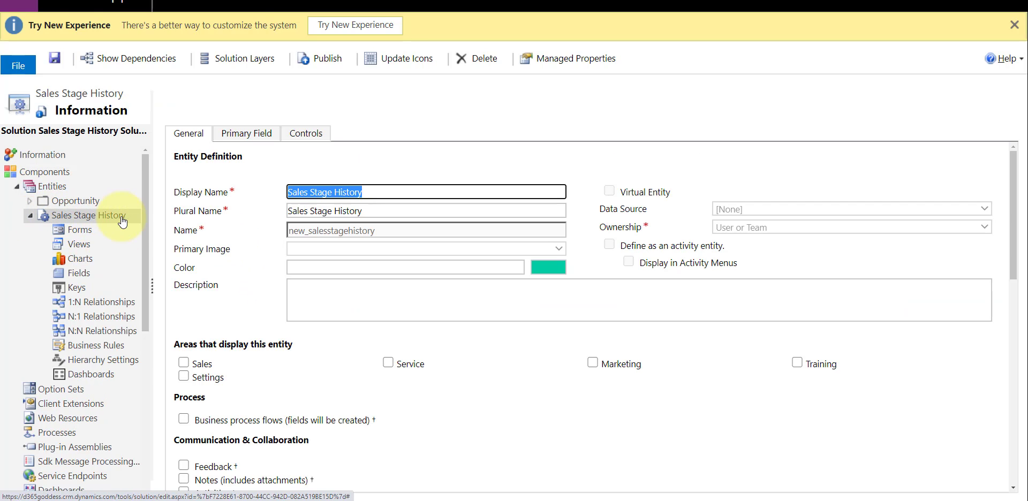
{"action": "left_click", "coordinate": [374, 191]}
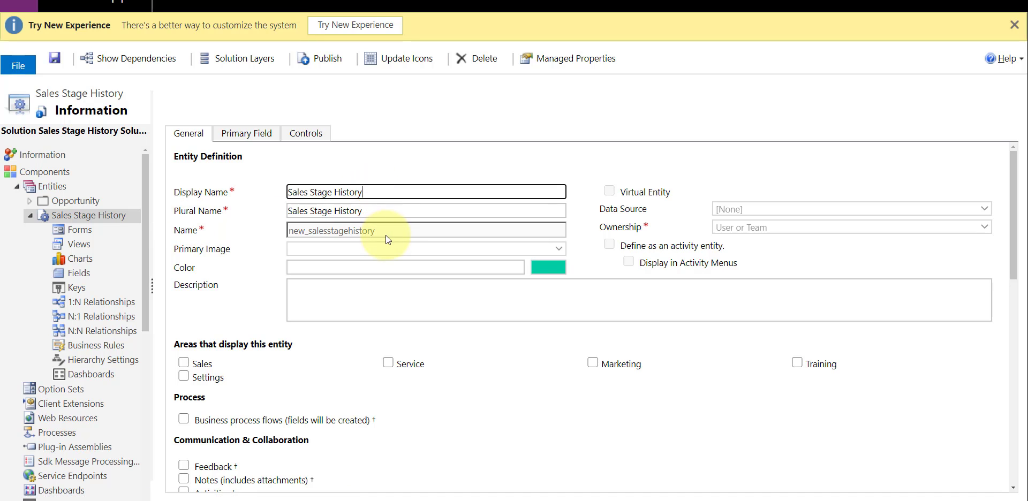
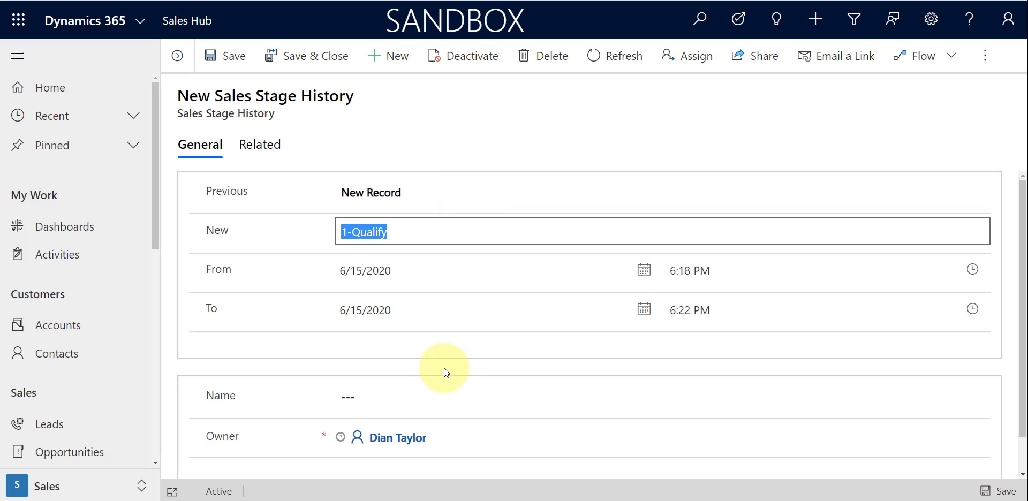
- Return from the stage history record to Test Oppty and switch back to the Sales Stage History Solution
{"action": "left_click", "coordinate": [443, 370]}
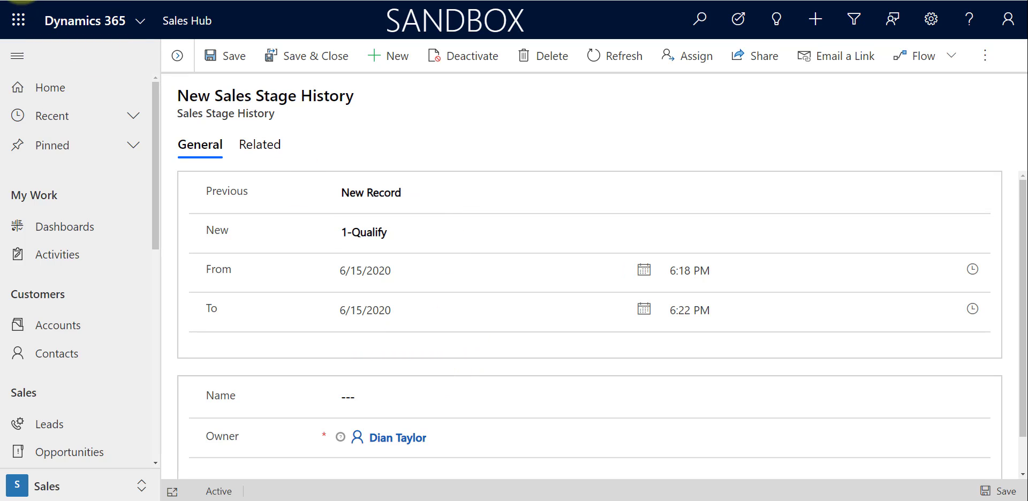
{"action": "key", "text": "alt+Left"}
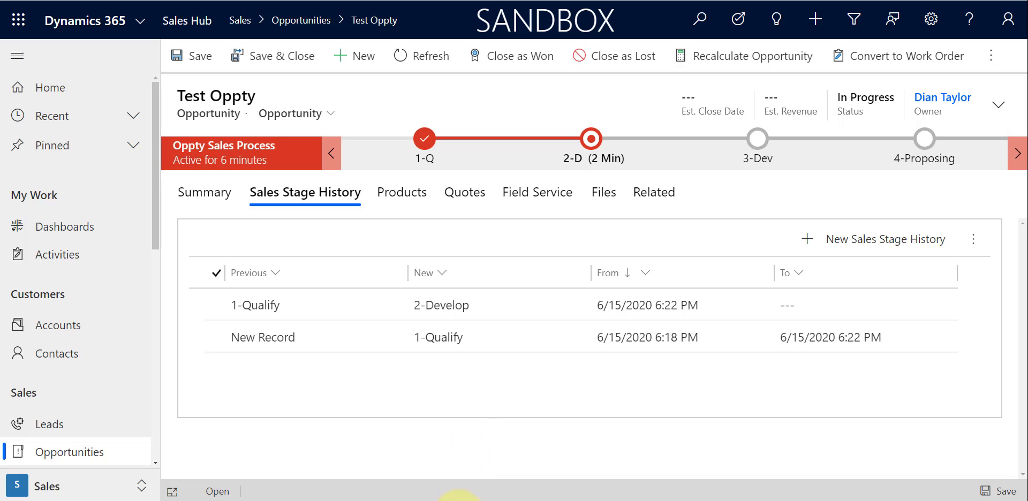
{"action": "mouse_move", "coordinate": [466, 500]}
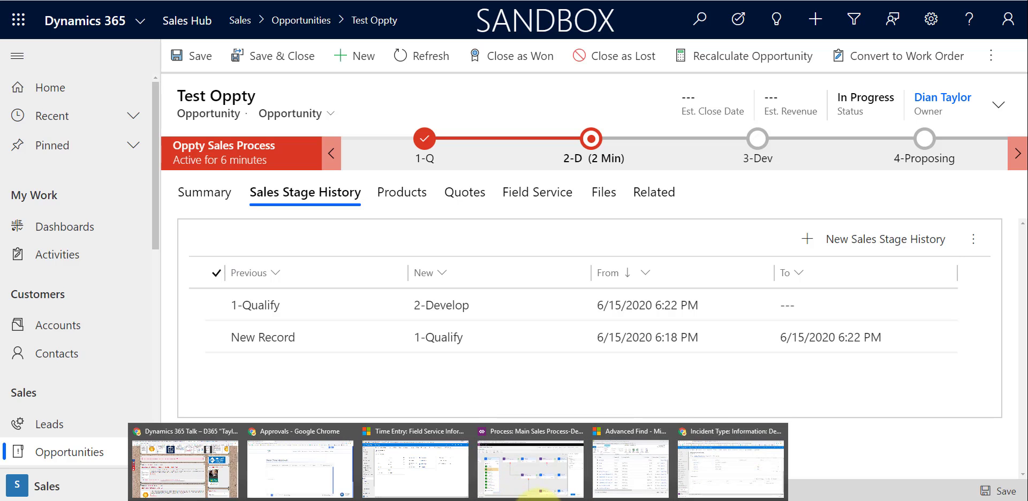
{"action": "mouse_move", "coordinate": [561, 498]}
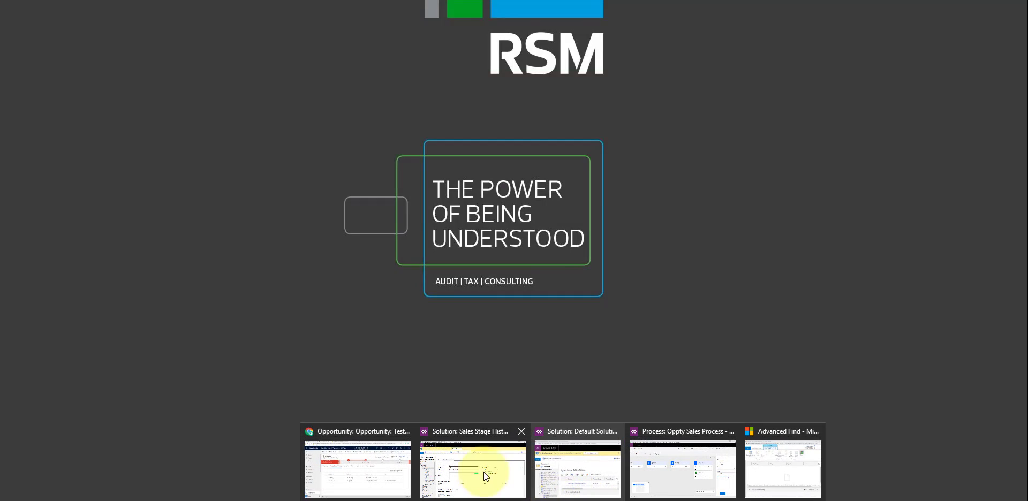
{"action": "mouse_move", "coordinate": [560, 455]}
{"action": "left_click", "coordinate": [464, 453]}
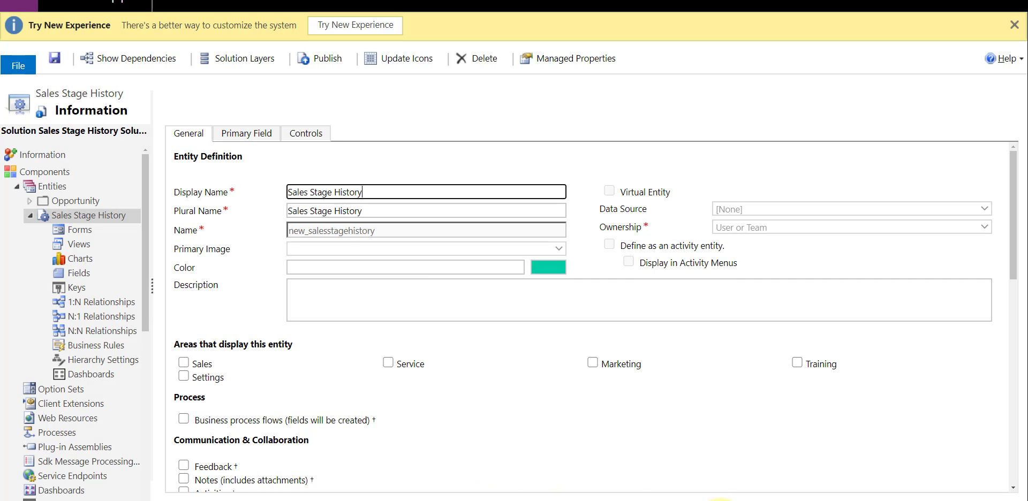
- Open the main Information form of Sales Stage History and inspect the Previous field's definition, including its data type
{"action": "left_click", "coordinate": [79, 230]}
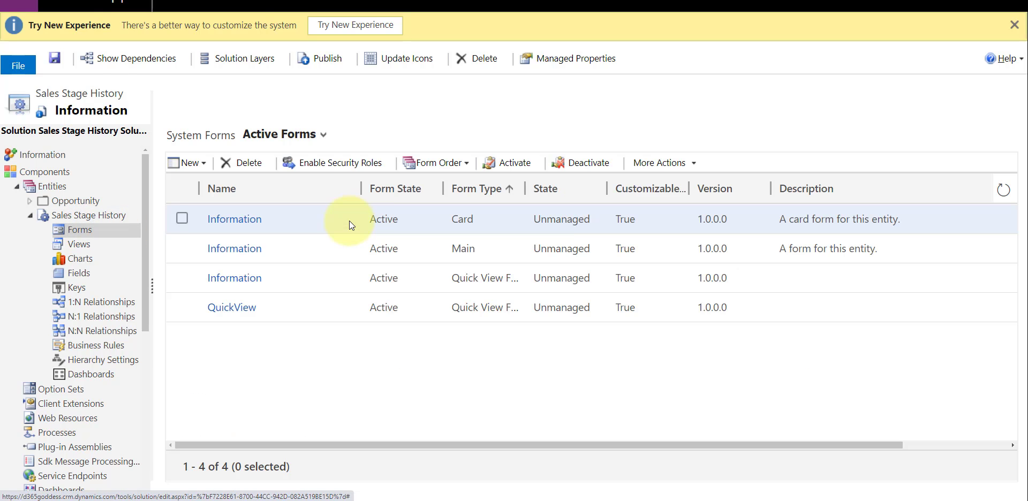
{"action": "left_click", "coordinate": [243, 249]}
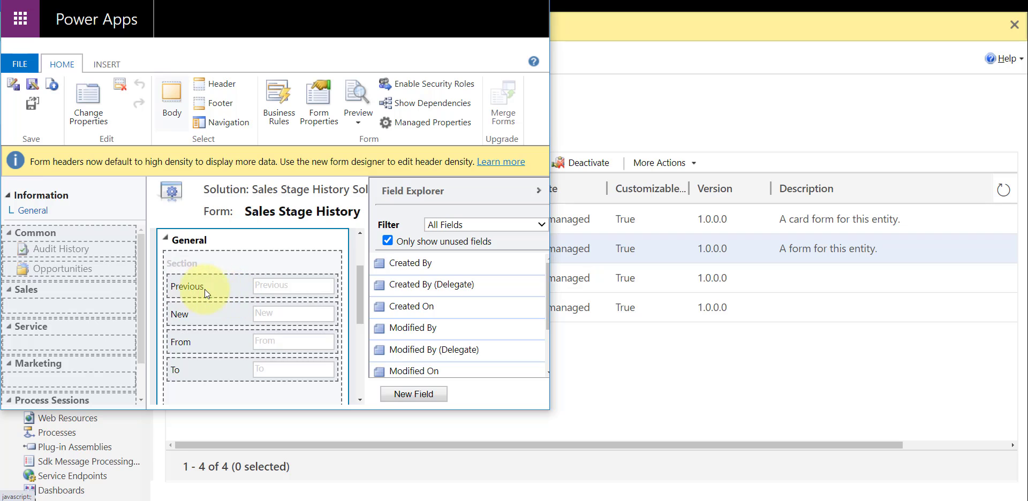
{"action": "double_click", "coordinate": [223, 293]}
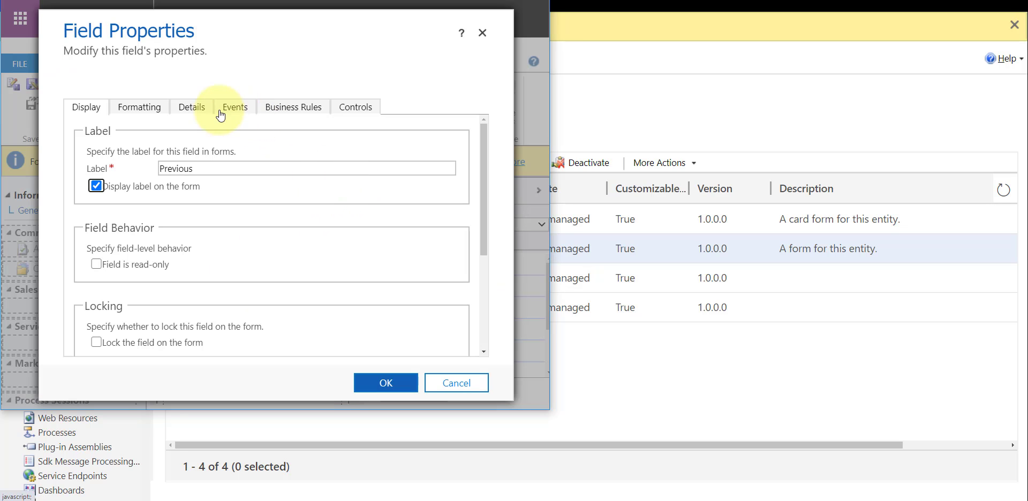
{"action": "left_click", "coordinate": [191, 106]}
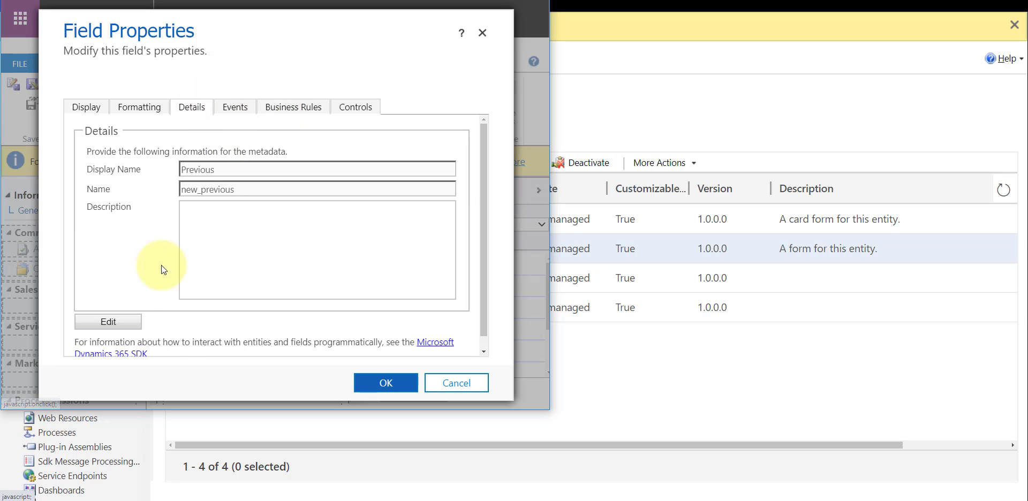
{"action": "left_click", "coordinate": [107, 321]}
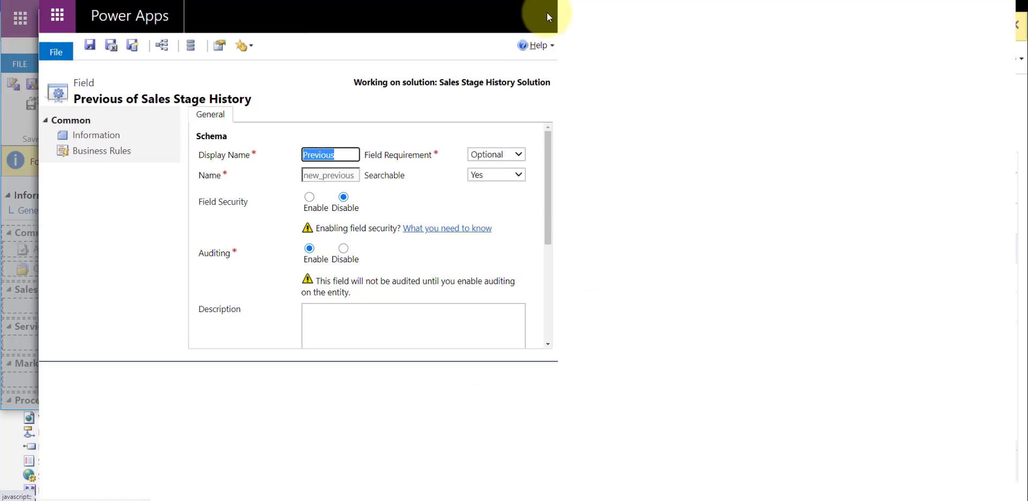
{"action": "left_click", "coordinate": [547, 12]}
{"action": "scroll", "coordinate": [656, 258], "scroll_direction": "down", "scroll_amount": 1}
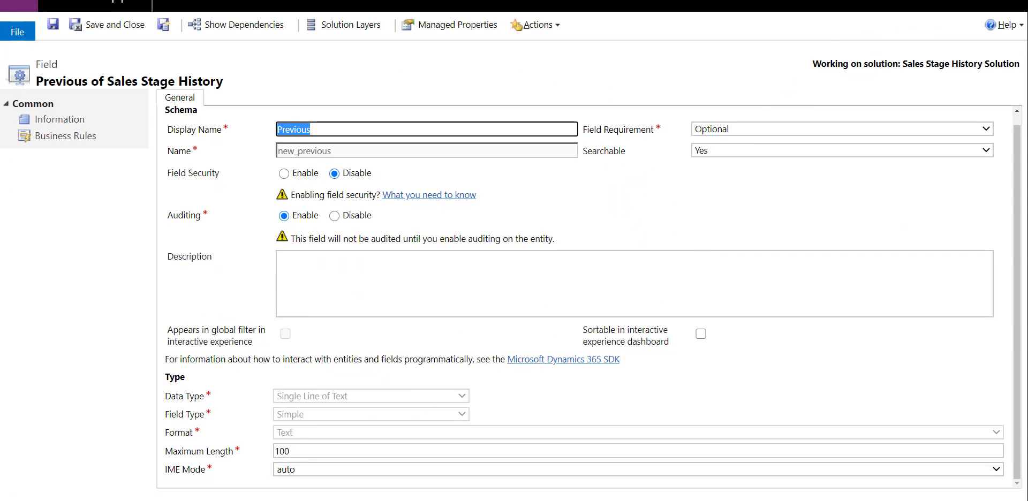
{"action": "left_click", "coordinate": [1018, 4]}
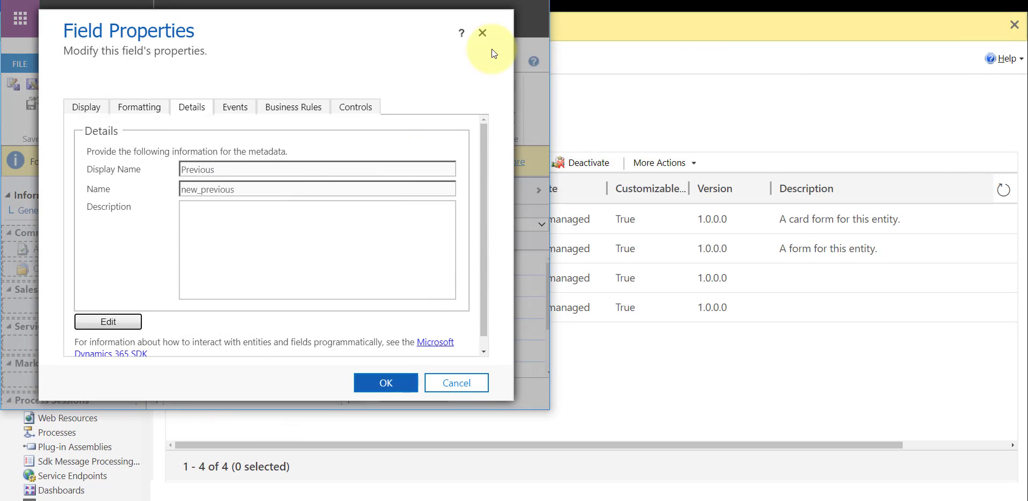
{"action": "left_click", "coordinate": [484, 34]}
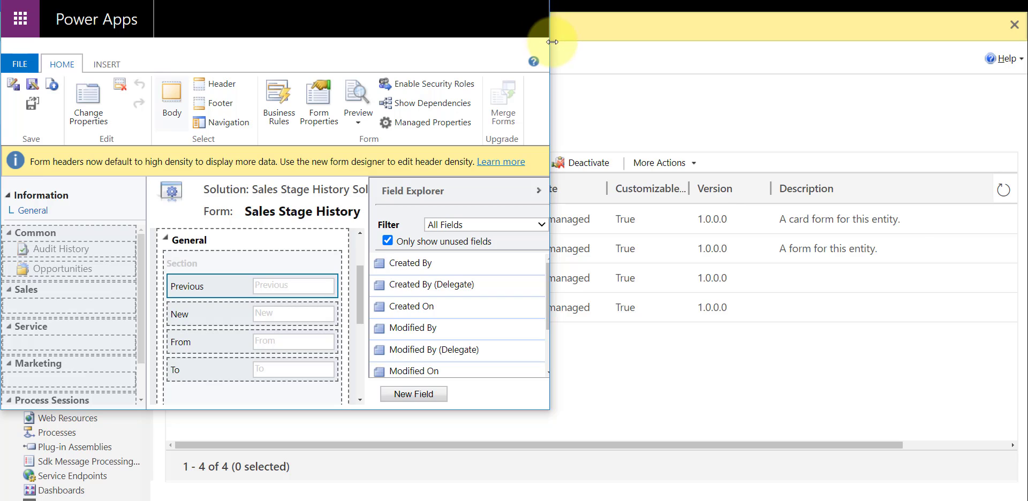
- Widen the form editor, review the unused fields available to the Sales Stage History form, and close the editor
{"action": "left_click_drag", "start_coordinate": [552, 42], "coordinate": [1018, 49]}
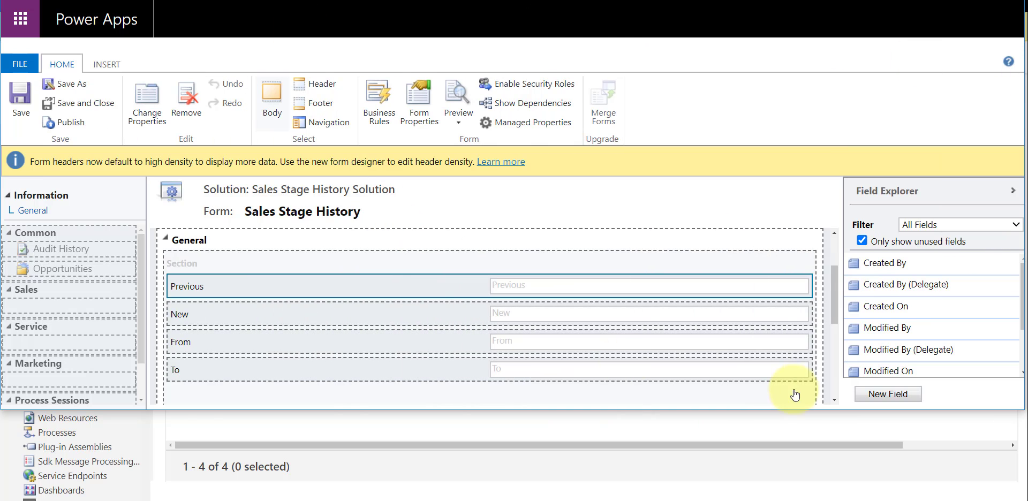
{"action": "scroll", "coordinate": [928, 341], "scroll_direction": "down", "scroll_amount": 3}
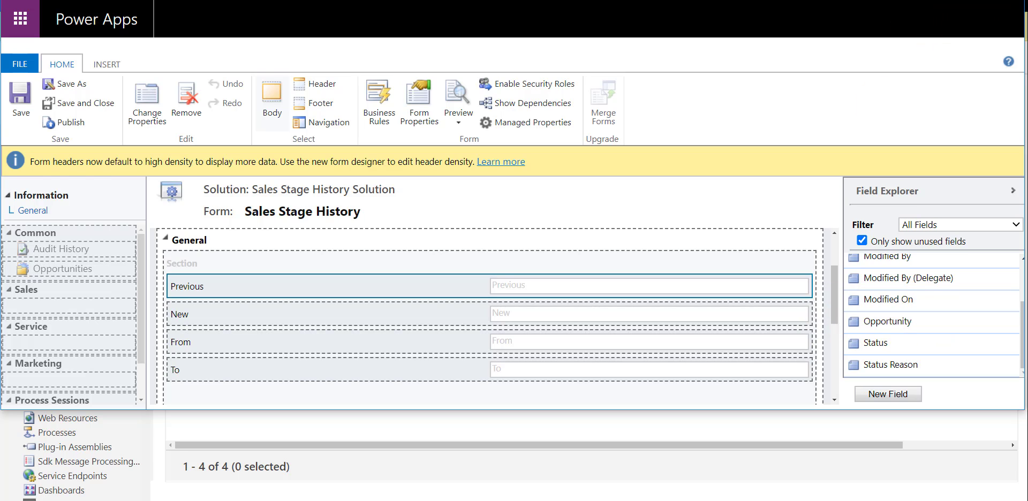
{"action": "key", "text": "F5"}
{"action": "left_click", "coordinate": [572, 49]}
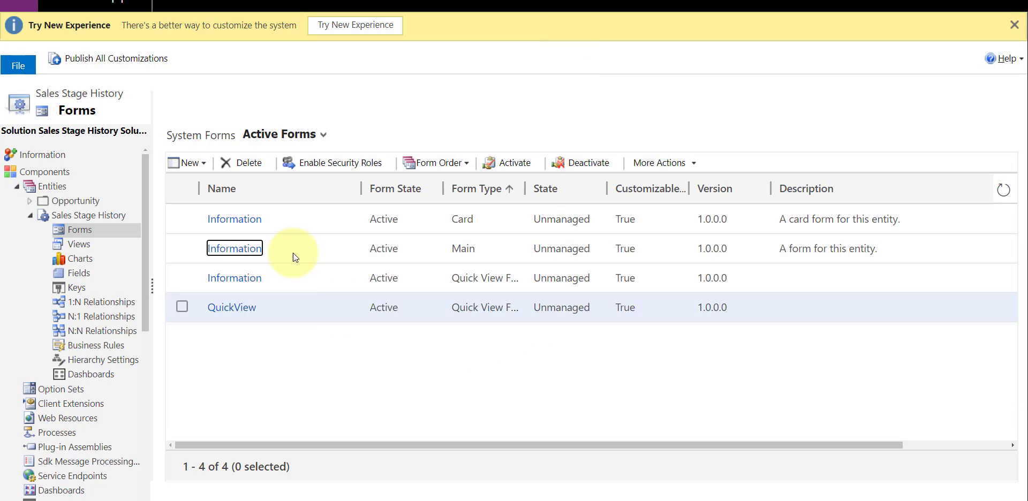
- List the fields of the Opportunity entity within the solution
{"action": "left_click", "coordinate": [29, 201]}
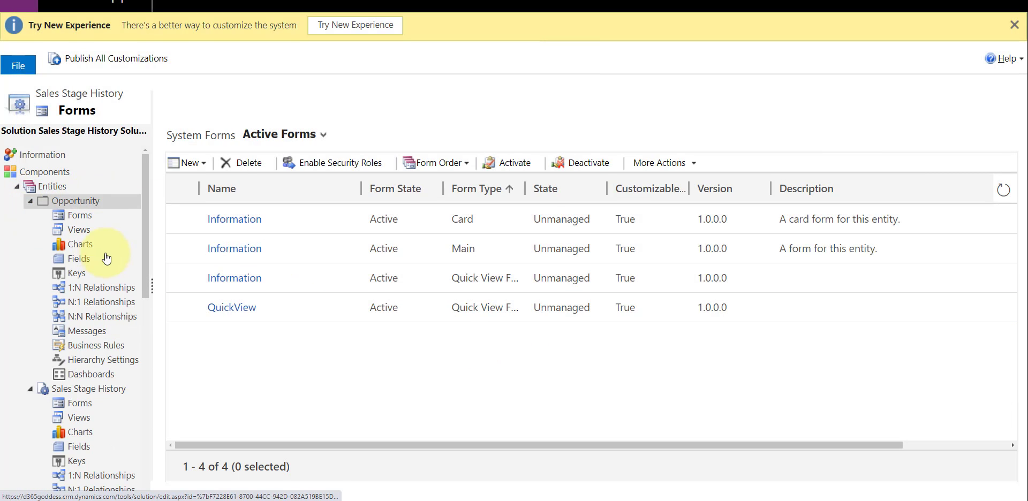
{"action": "left_click", "coordinate": [79, 258]}
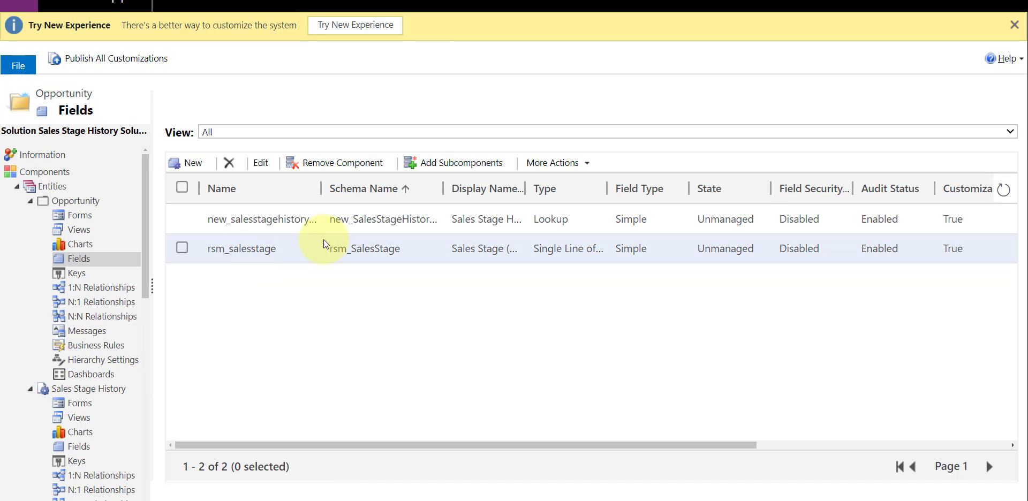
- Open the Opportunity's Sales Stage History Lookup field definition and enlarge its window to inspect the data type and target record type
{"action": "left_click", "coordinate": [378, 218]}
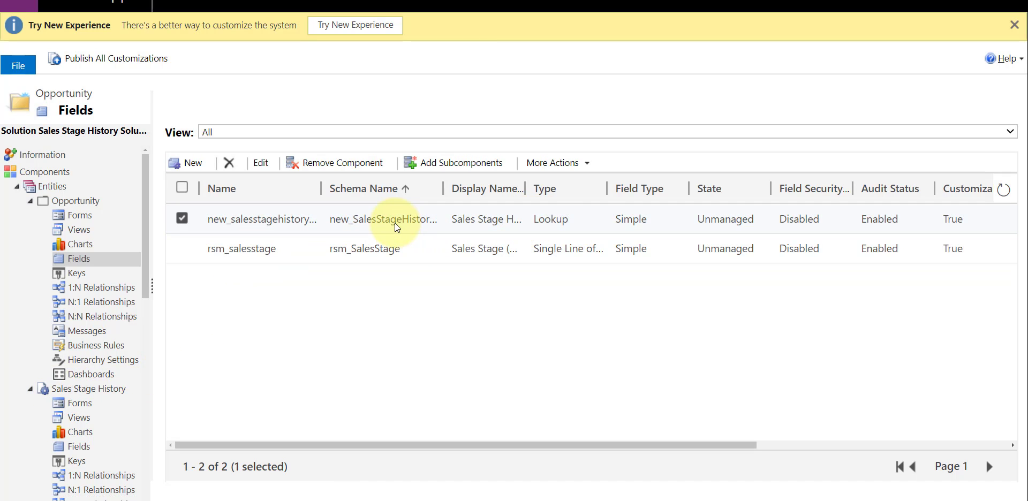
{"action": "double_click", "coordinate": [556, 223]}
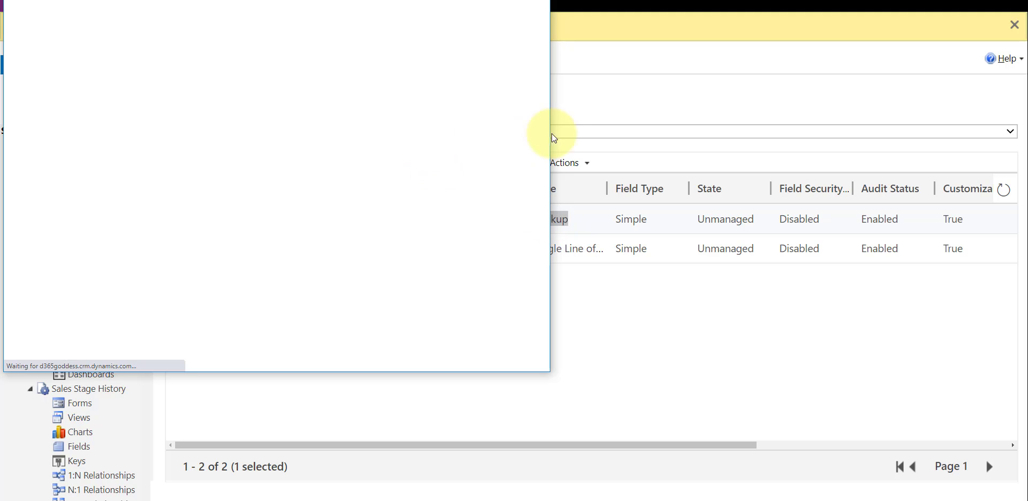
{"action": "left_click_drag", "start_coordinate": [552, 125], "coordinate": [982, 129]}
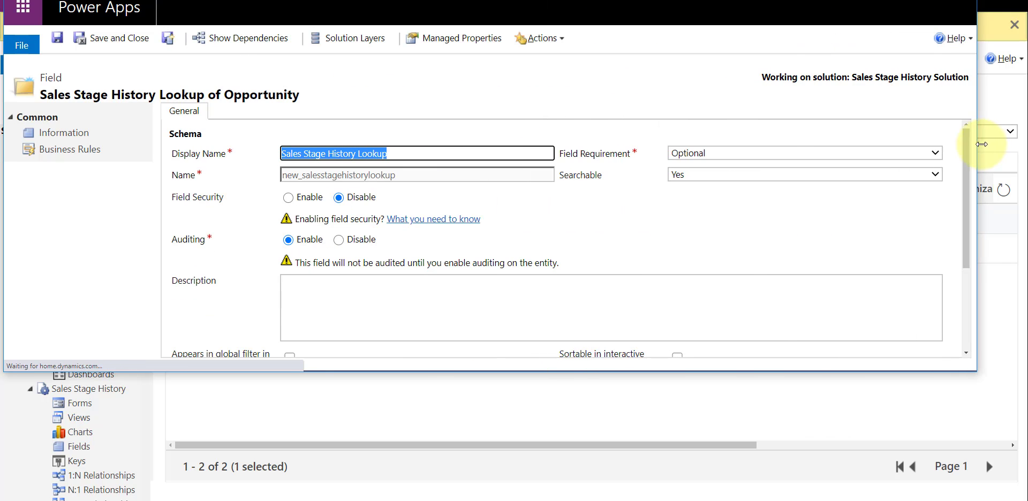
{"action": "left_click_drag", "start_coordinate": [515, 372], "coordinate": [515, 500]}
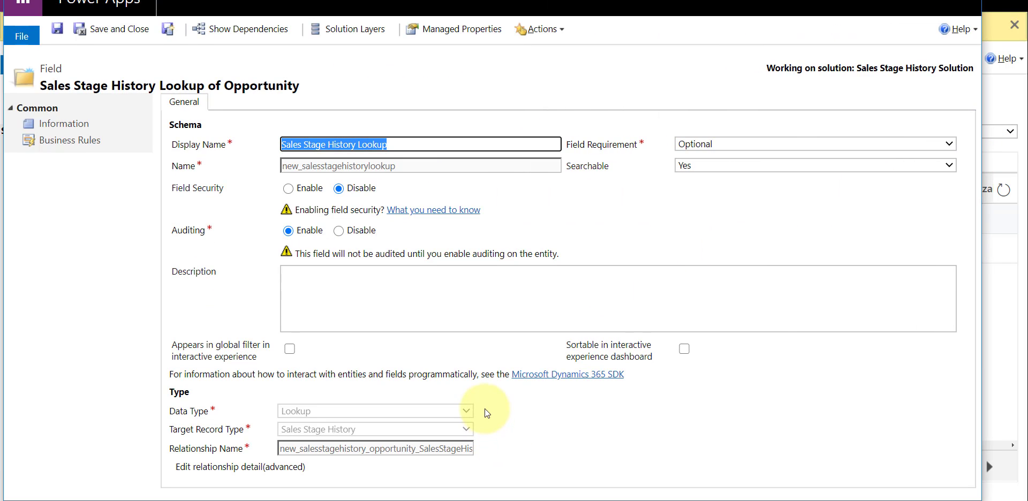
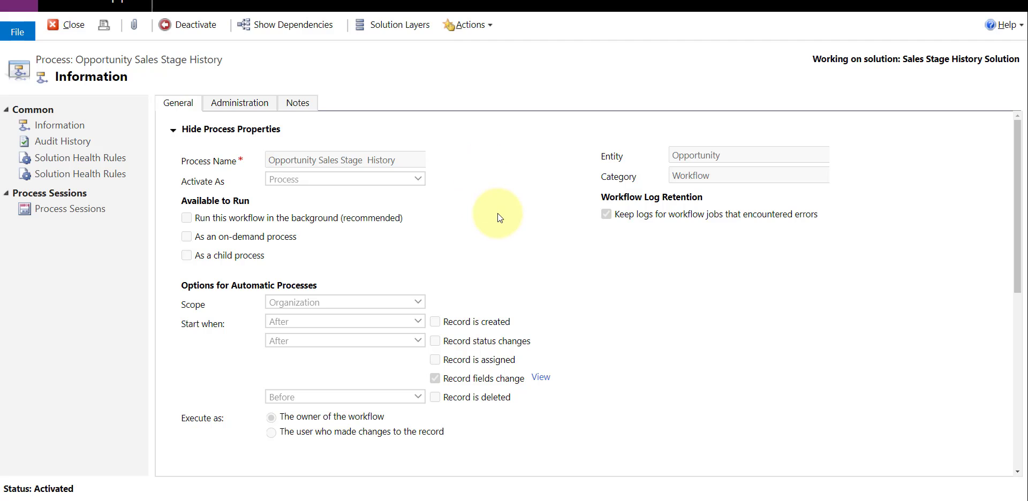
- Review which Opportunity fields the workflow monitors for changes, locate Pipeline Phase, and cancel the field selection
{"action": "scroll", "coordinate": [497, 214], "scroll_direction": "down", "scroll_amount": 2}
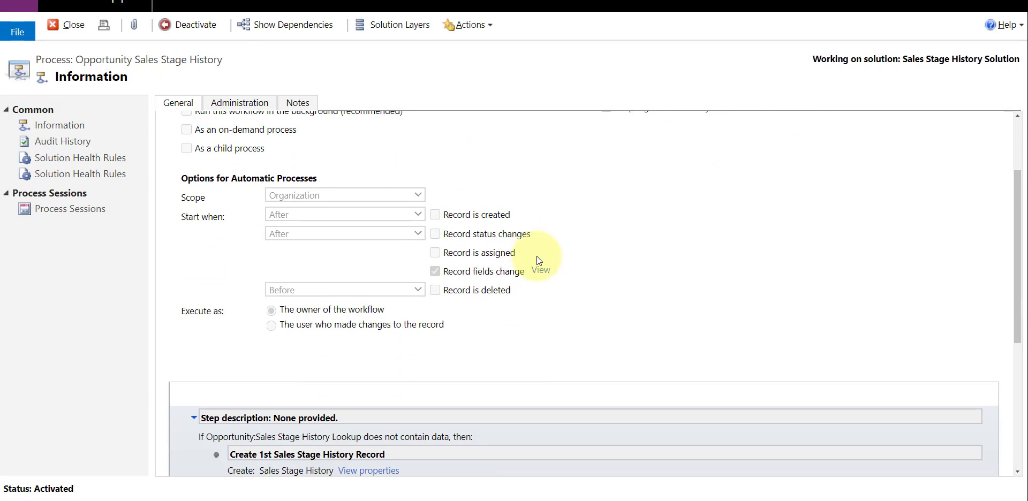
{"action": "left_click", "coordinate": [542, 271]}
{"action": "scroll", "coordinate": [443, 262], "scroll_direction": "down", "scroll_amount": 6}
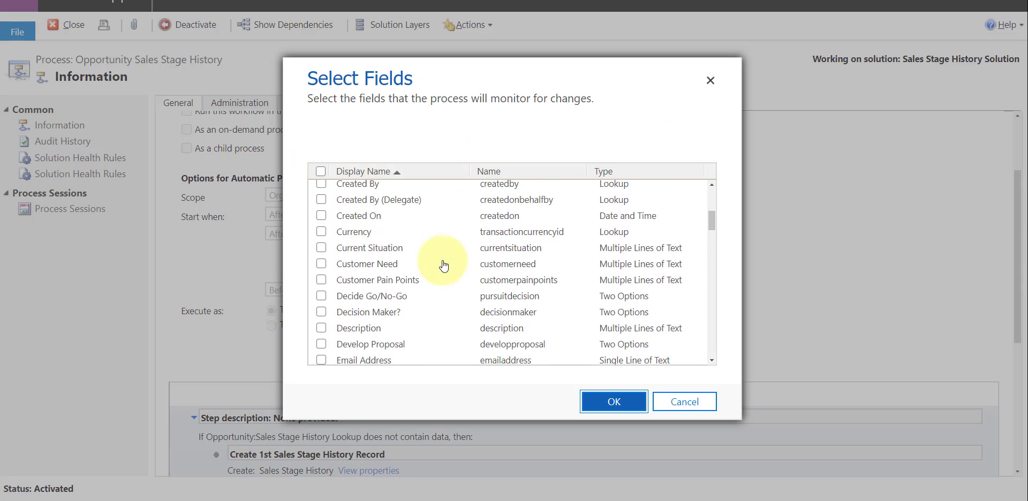
{"action": "scroll", "coordinate": [442, 267], "scroll_direction": "down", "scroll_amount": 8}
{"action": "left_click", "coordinate": [374, 290]}
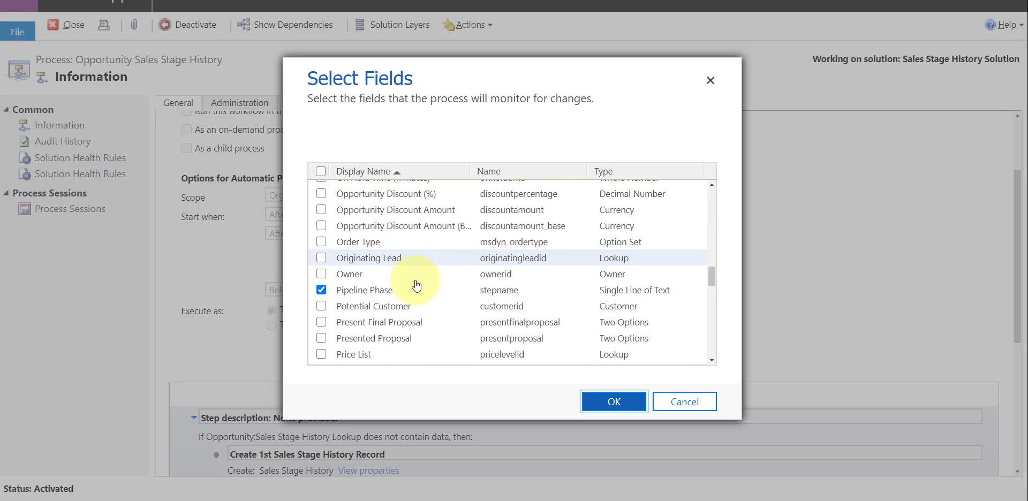
{"action": "left_click", "coordinate": [687, 402]}
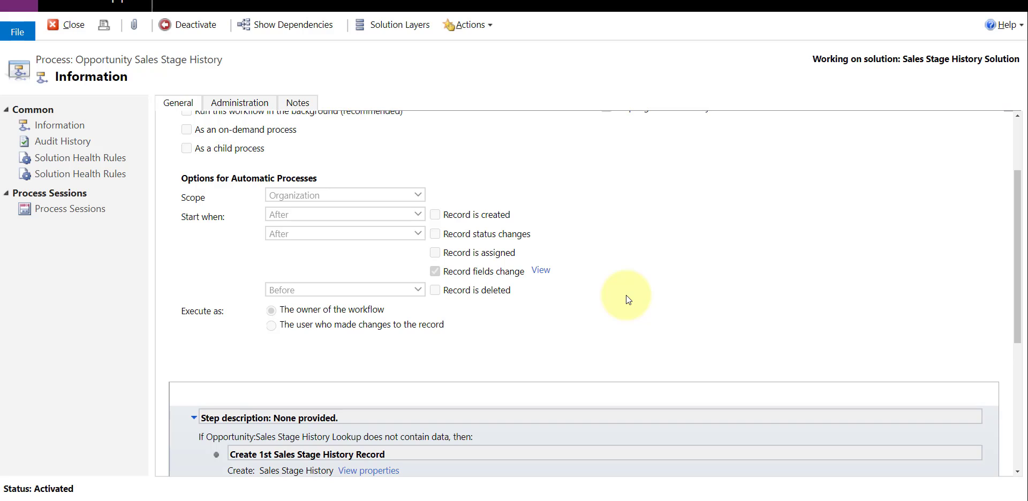
- Review the conditions and steps of the Opportunity Sales Stage History workflow and deactivate it for editing
{"action": "scroll", "coordinate": [632, 288], "scroll_direction": "down", "scroll_amount": 4}
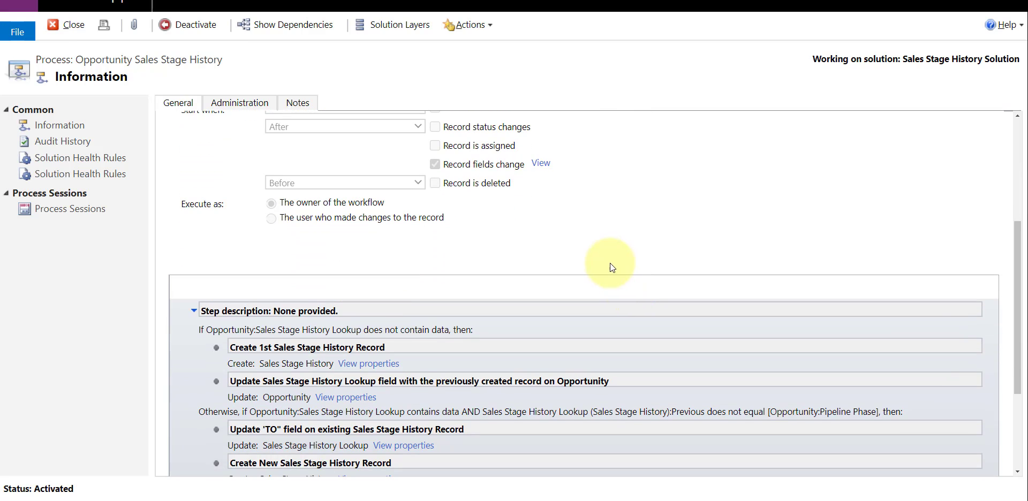
{"action": "scroll", "coordinate": [612, 265], "scroll_direction": "down", "scroll_amount": 3}
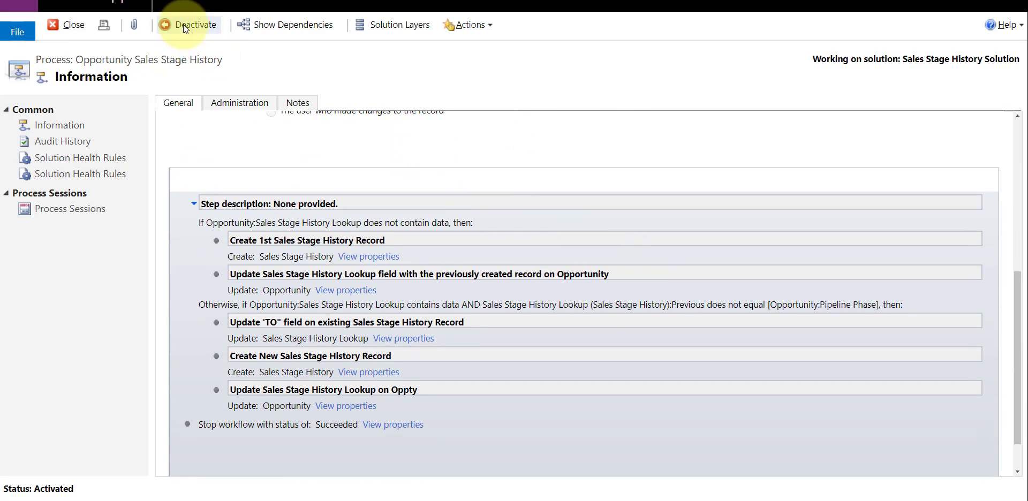
{"action": "left_click", "coordinate": [182, 25]}
{"action": "left_click", "coordinate": [605, 323]}
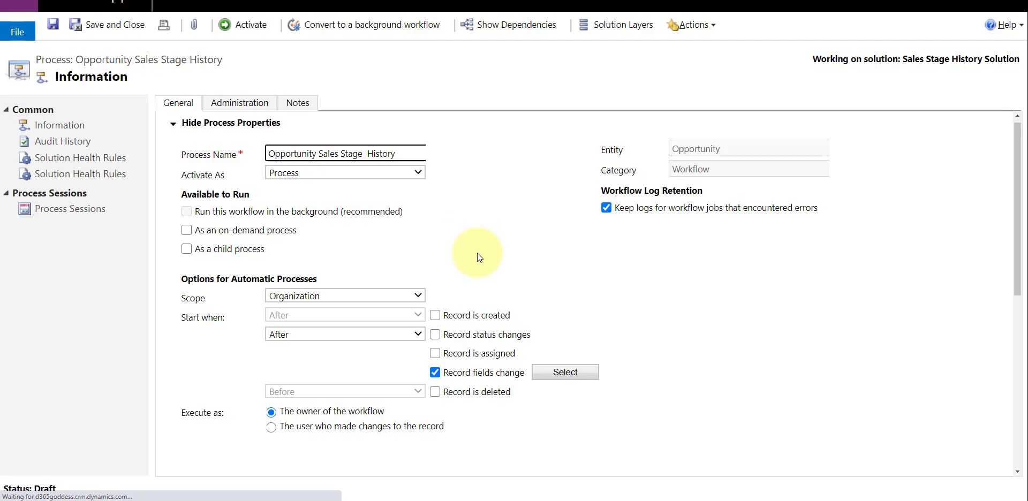
- Open the properties of the Create 1st Sales Stage History Record step and replace the Previous value with the default value New Record
{"action": "scroll", "coordinate": [478, 253], "scroll_direction": "down", "scroll_amount": 6}
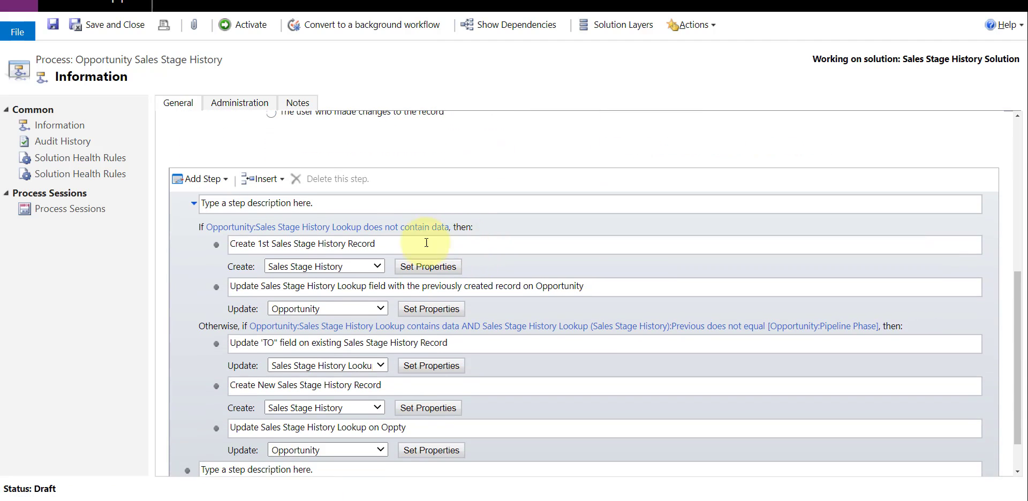
{"action": "scroll", "coordinate": [658, 227], "scroll_direction": "down", "scroll_amount": 1}
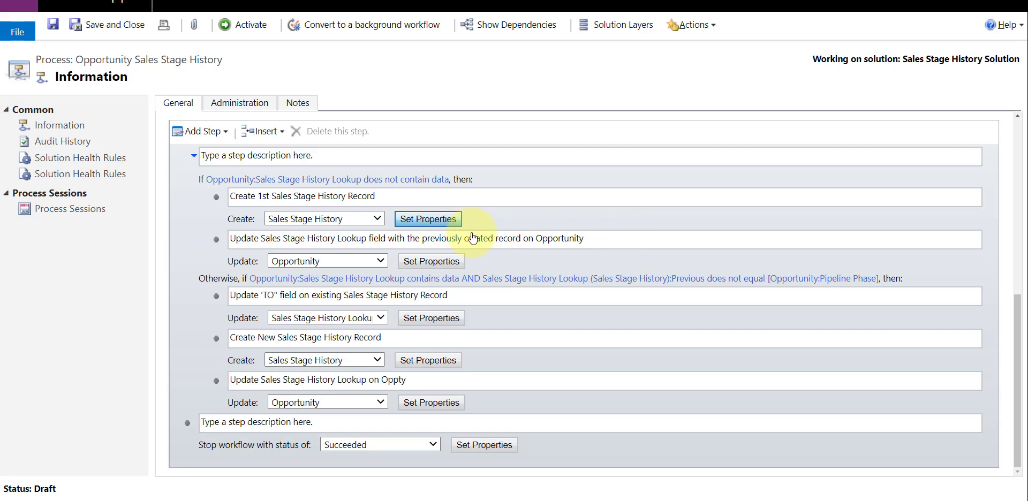
{"action": "left_click", "coordinate": [417, 220]}
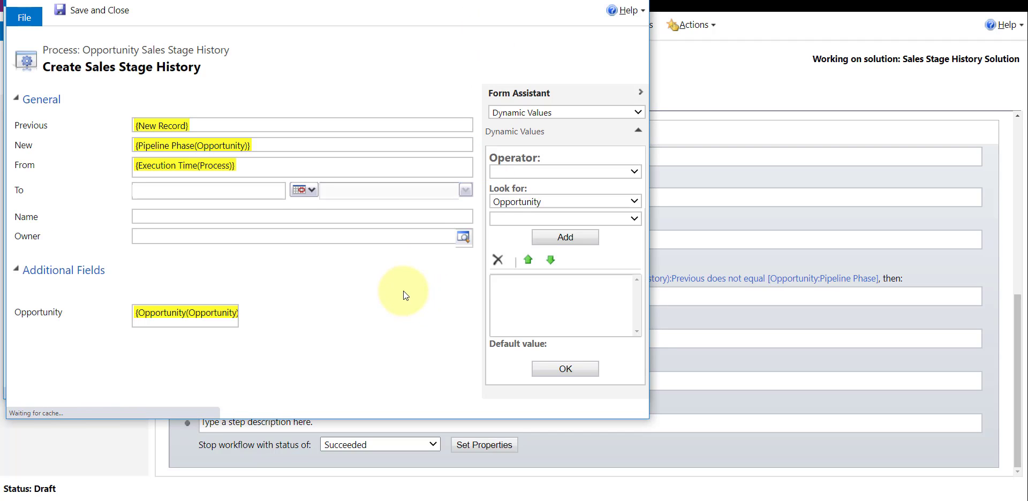
{"action": "left_click", "coordinate": [175, 126]}
{"action": "key", "text": "Delete"}
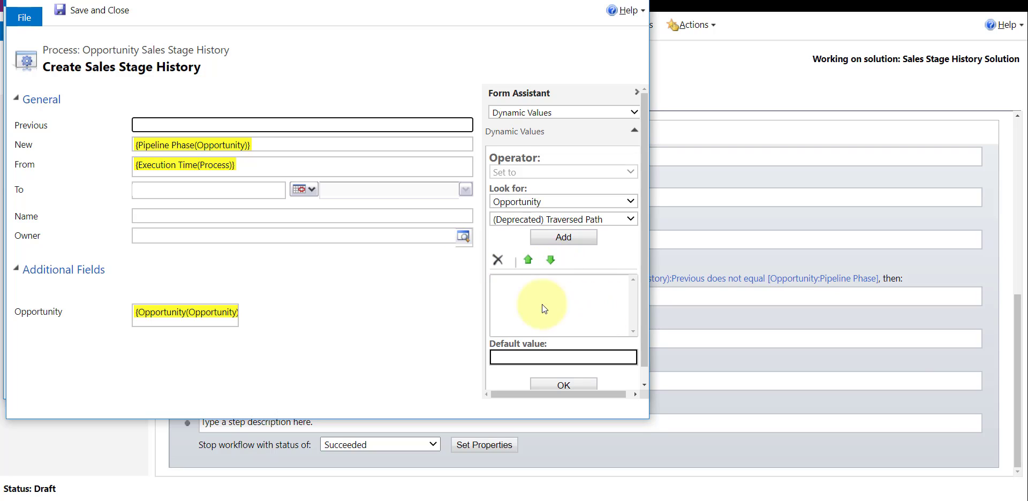
{"action": "left_click", "coordinate": [536, 357]}
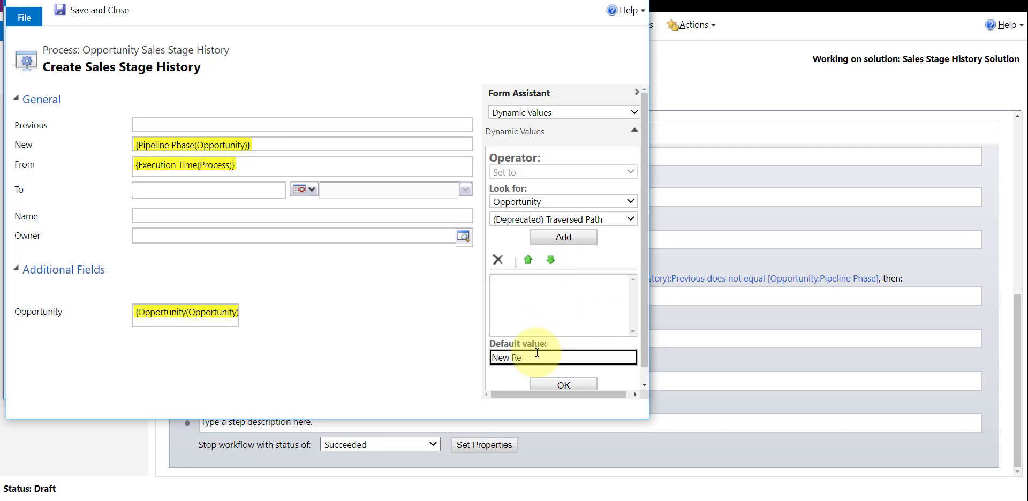
{"action": "left_click", "coordinate": [563, 385]}
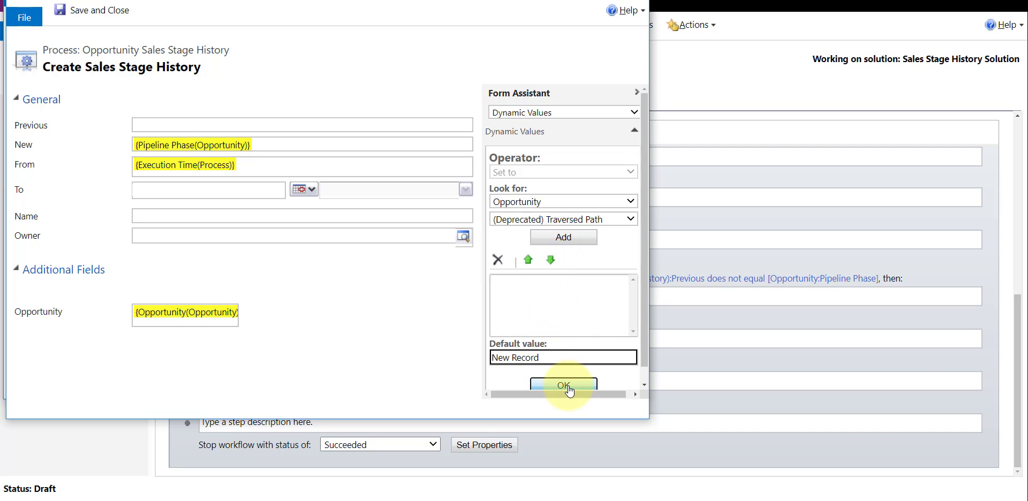
- Clear the New field and set it to the dynamic value Pipeline Phase from the Opportunity
{"action": "left_click", "coordinate": [165, 146]}
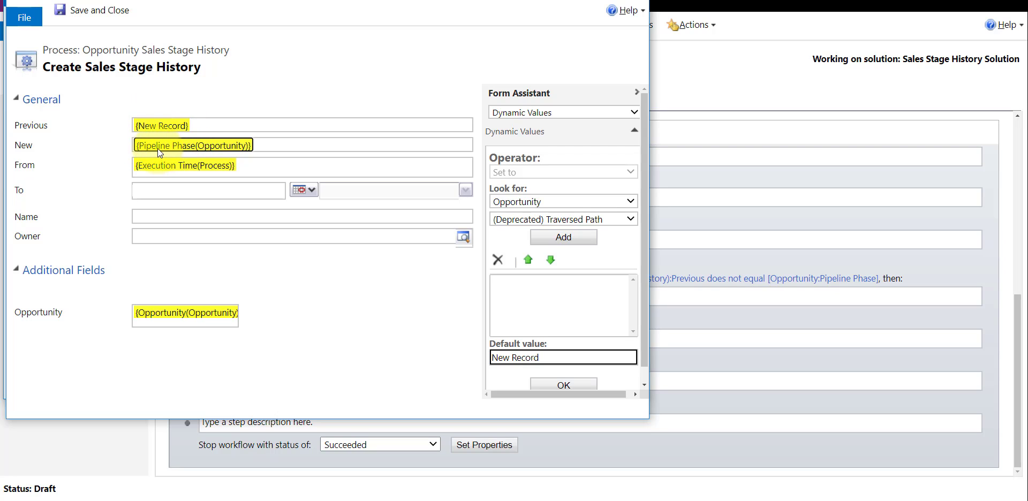
{"action": "key", "text": "Delete"}
{"action": "left_click", "coordinate": [506, 201]}
{"action": "left_click", "coordinate": [515, 216]}
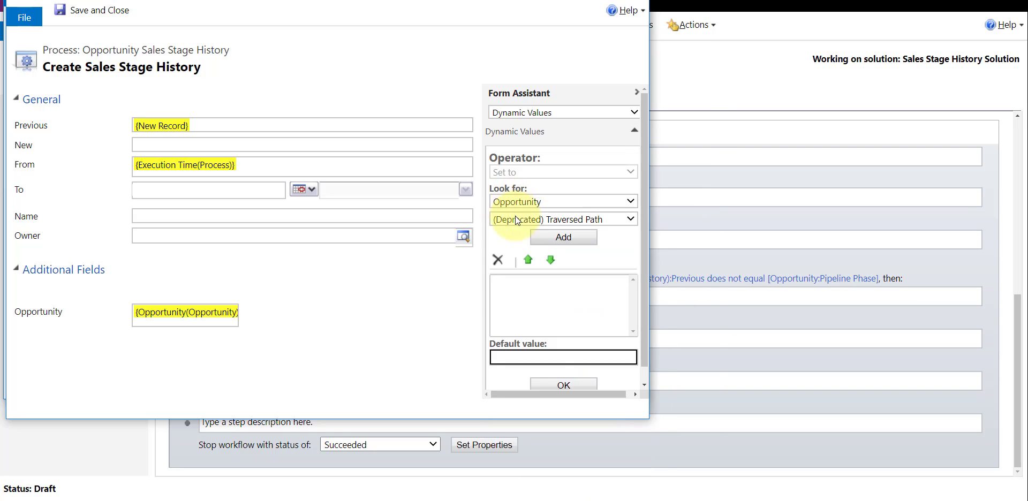
{"action": "left_click", "coordinate": [516, 220]}
{"action": "type", "text": "pi"}
{"action": "key", "text": "Return"}
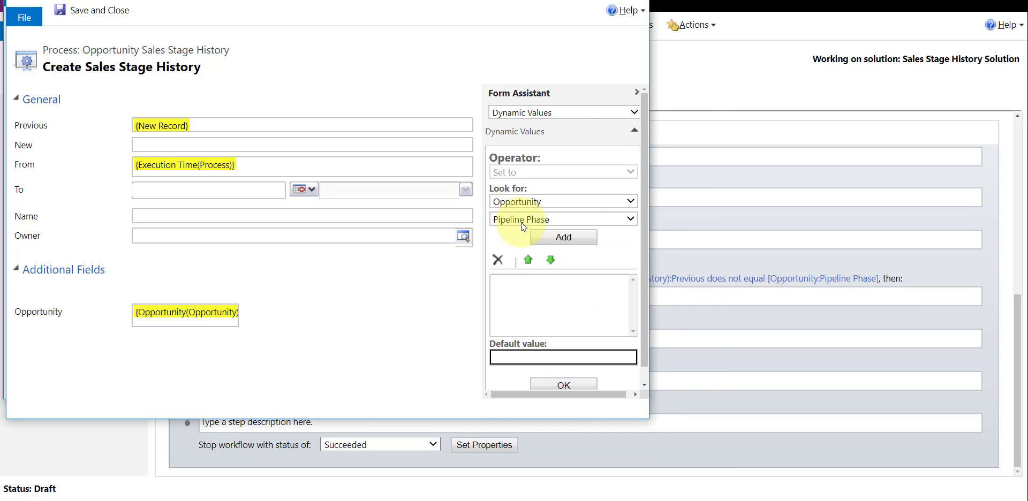
{"action": "left_click", "coordinate": [563, 237]}
{"action": "left_click", "coordinate": [576, 385]}
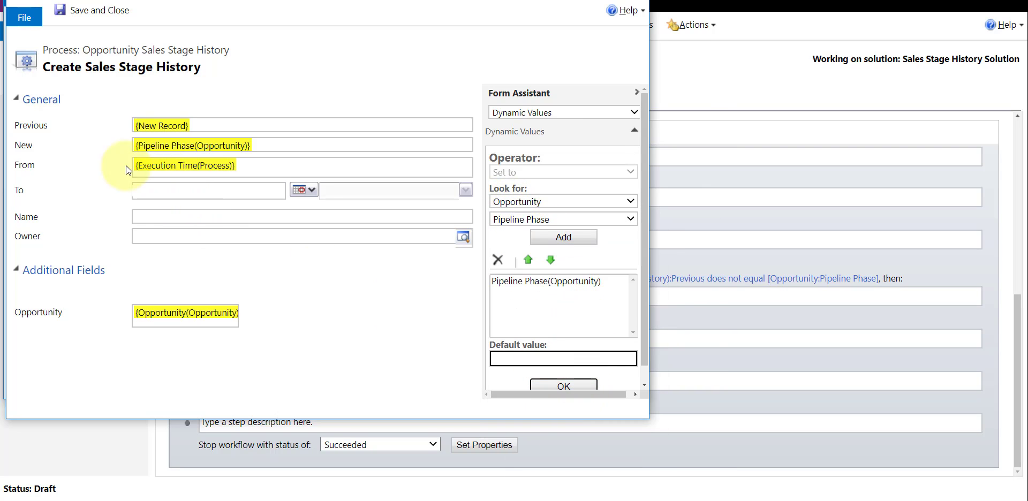
- Clear the From field and set it to the dynamic value Execution Time from the Process
{"action": "left_click", "coordinate": [189, 165]}
{"action": "key", "text": "Delete"}
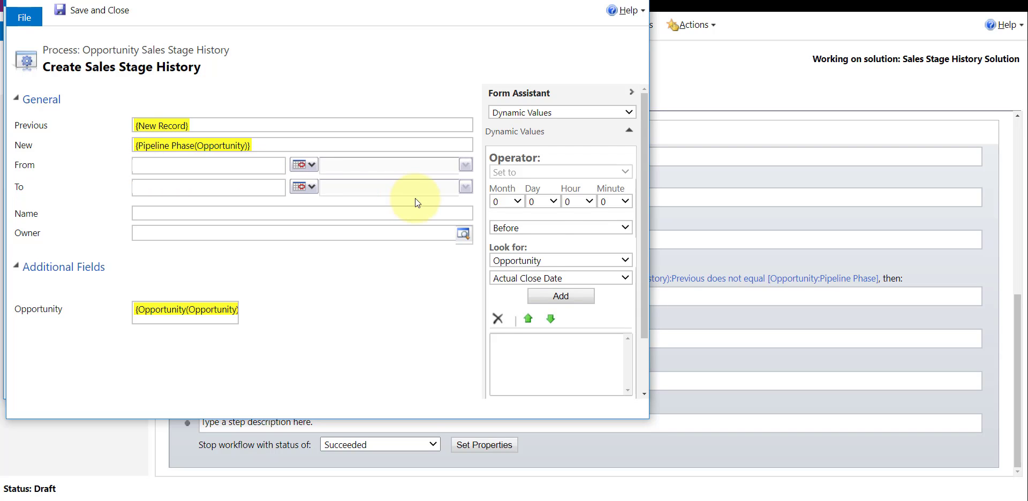
{"action": "left_click", "coordinate": [543, 261]}
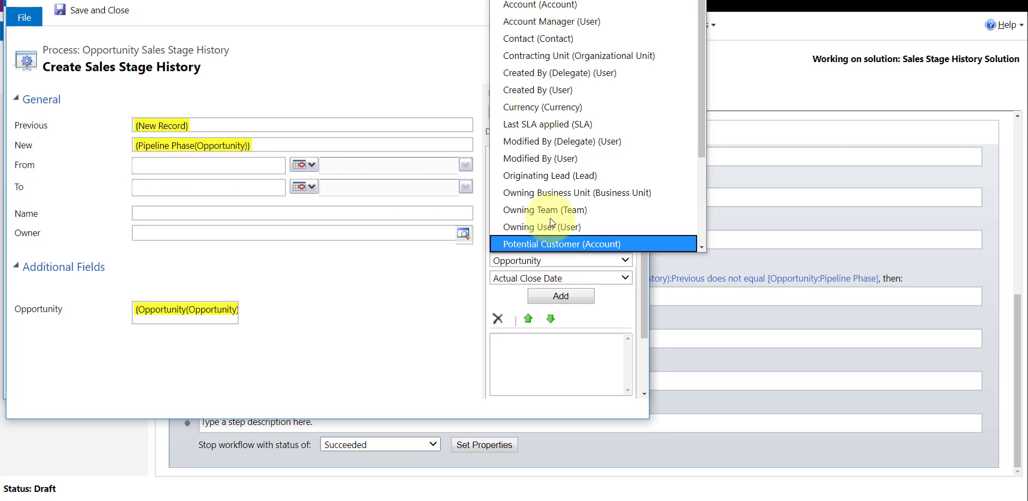
{"action": "scroll", "coordinate": [557, 188], "scroll_direction": "down", "scroll_amount": 3}
{"action": "left_click", "coordinate": [546, 242]}
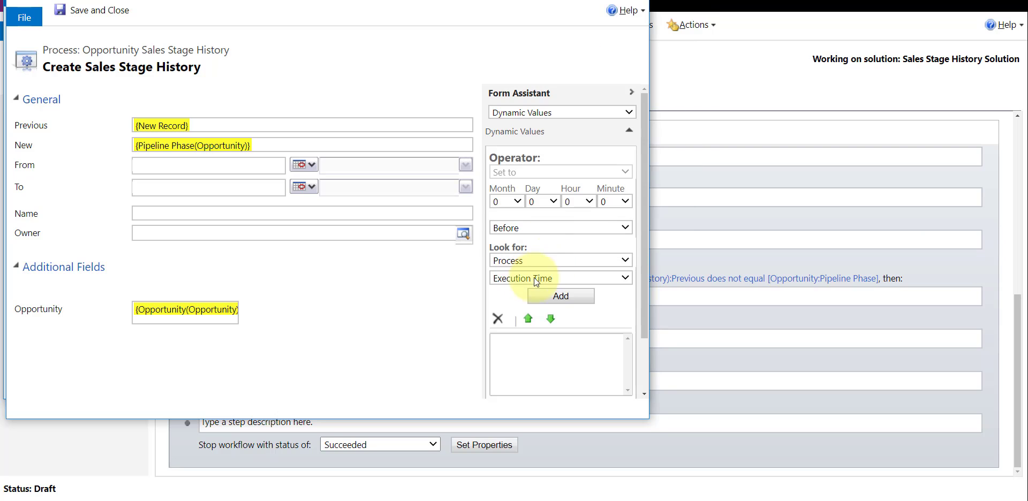
{"action": "left_click", "coordinate": [561, 296]}
{"action": "scroll", "coordinate": [569, 340], "scroll_direction": "down", "scroll_amount": 1}
{"action": "scroll", "coordinate": [569, 339], "scroll_direction": "down", "scroll_amount": 2}
{"action": "left_click", "coordinate": [560, 378]}
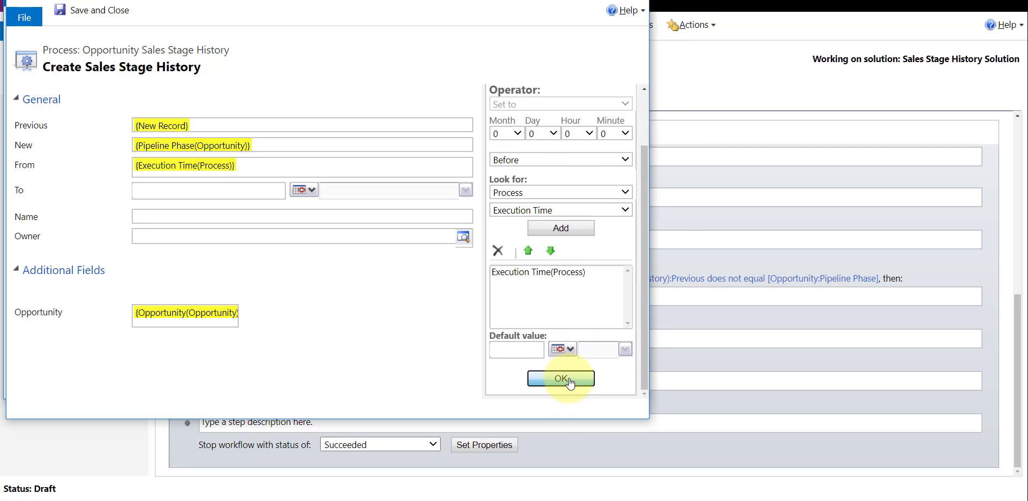
- Reassign the Opportunity lookup to the dynamic value Opportunity from the Opportunity entity, and save and close the step's properties
{"action": "left_click", "coordinate": [181, 312]}
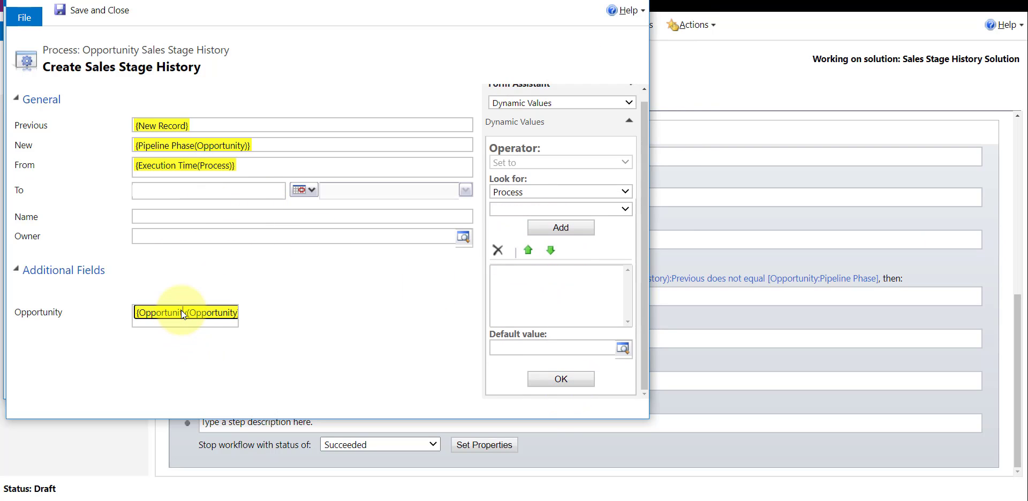
{"action": "key", "text": "Delete"}
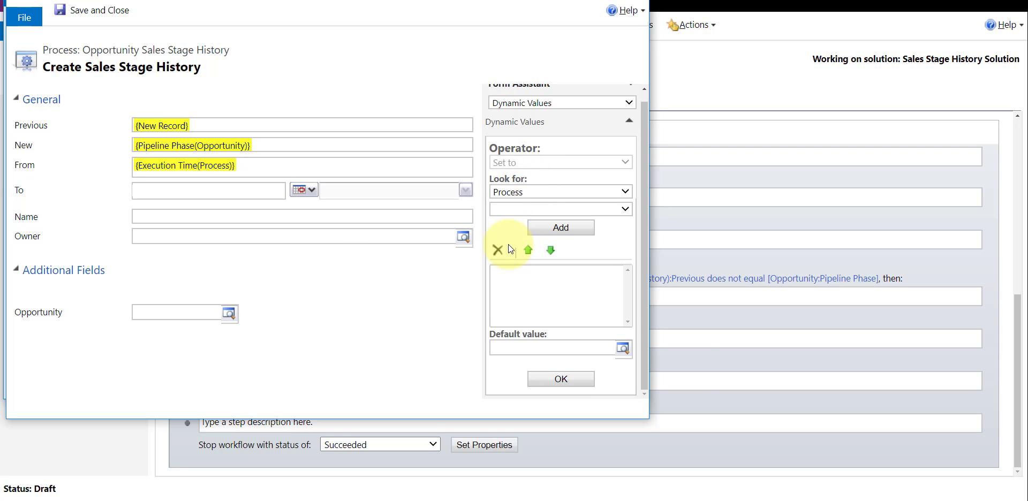
{"action": "scroll", "coordinate": [509, 244], "scroll_direction": "up", "scroll_amount": 1}
{"action": "left_click", "coordinate": [518, 203]}
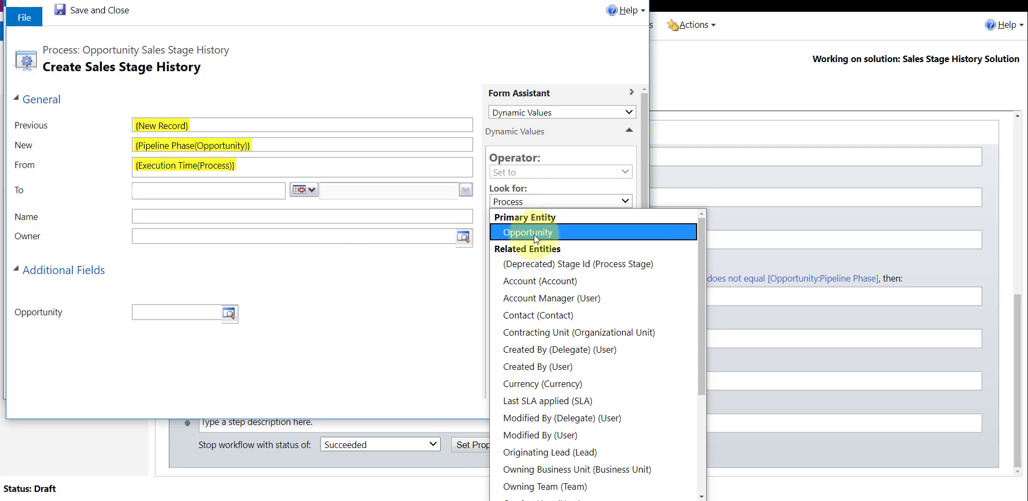
{"action": "left_click", "coordinate": [534, 233]}
{"action": "left_click", "coordinate": [557, 237]}
{"action": "left_click", "coordinate": [567, 393]}
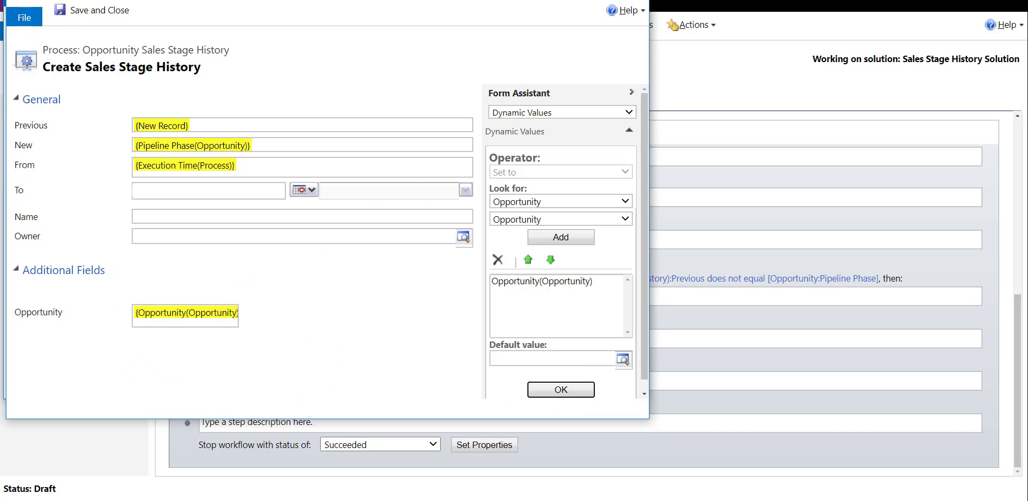
{"action": "left_click", "coordinate": [96, 12]}
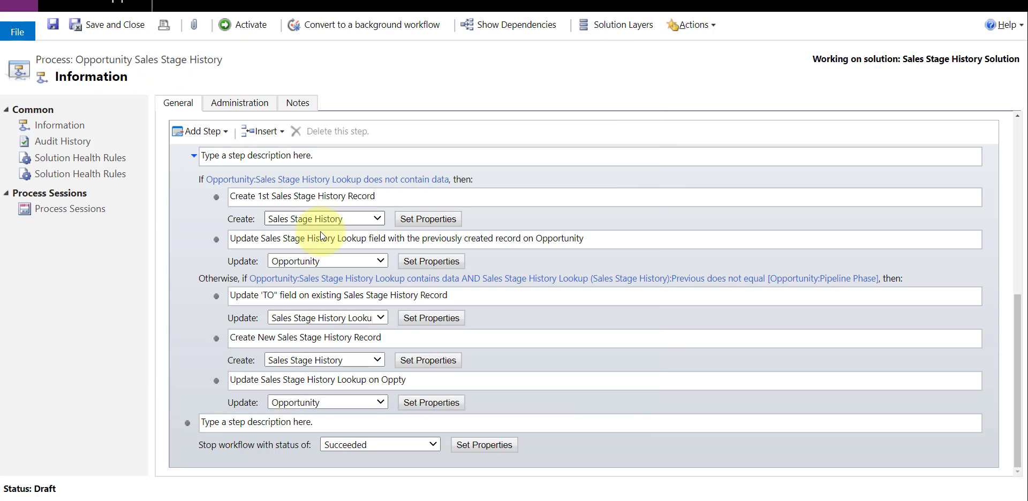
- Check the step types that can be added after the Opportunity lookup update, and select the branch whose condition is that the lookup contains no data
{"action": "left_click", "coordinate": [235, 239]}
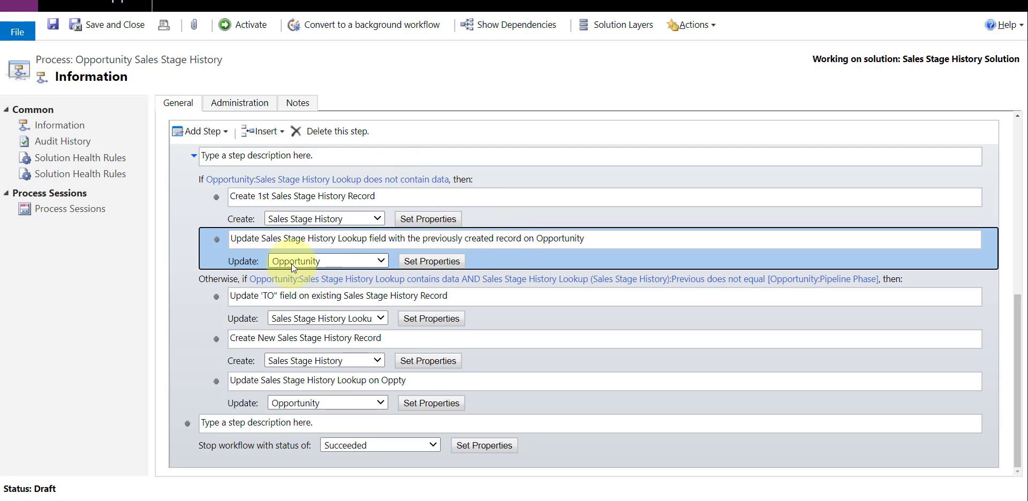
{"action": "left_click", "coordinate": [226, 131]}
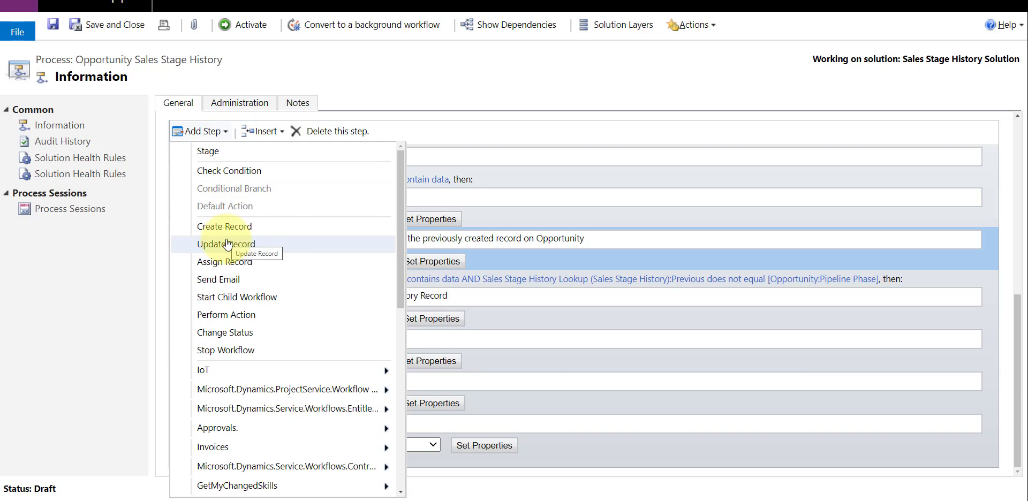
{"action": "left_click", "coordinate": [355, 91]}
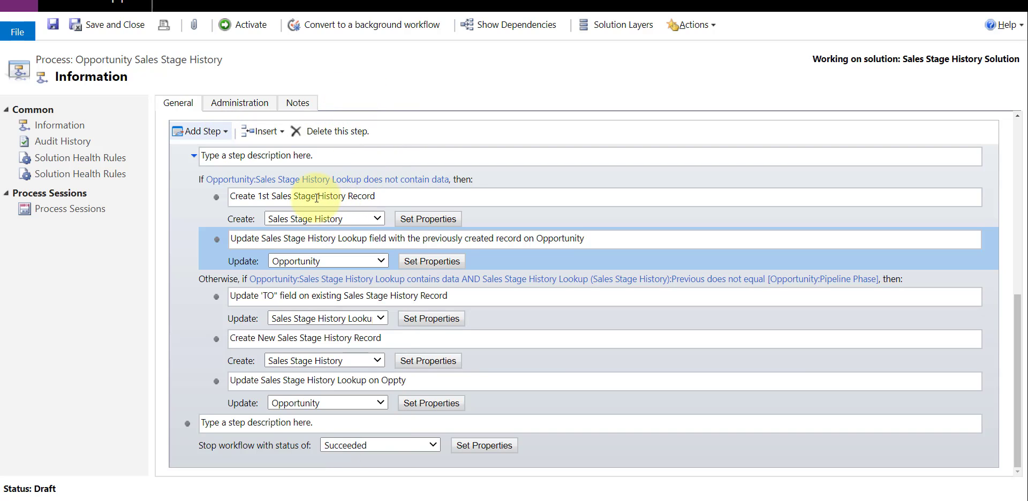
{"action": "left_click", "coordinate": [294, 196]}
{"action": "left_click", "coordinate": [498, 176]}
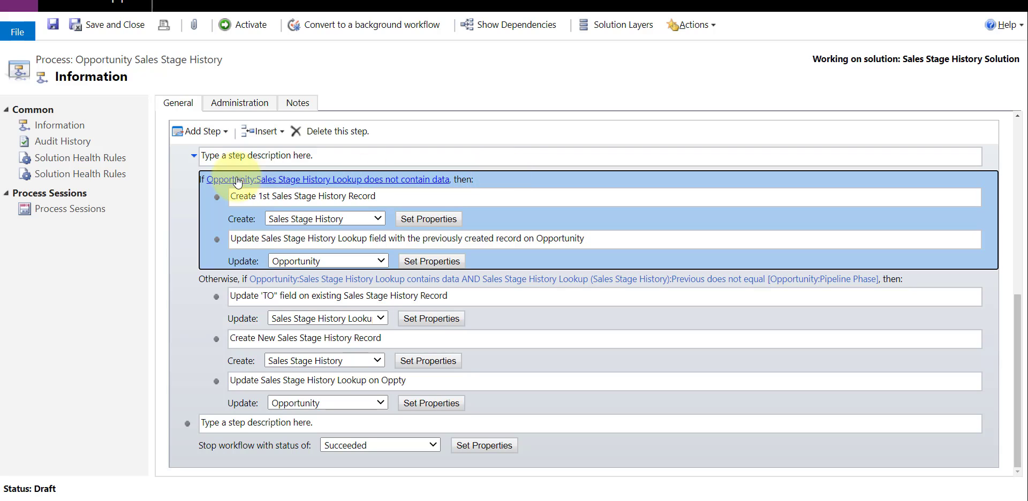
- Open the properties of the Opportunity update step in the first branch and enlarge its window across the screen
{"action": "left_click", "coordinate": [270, 193]}
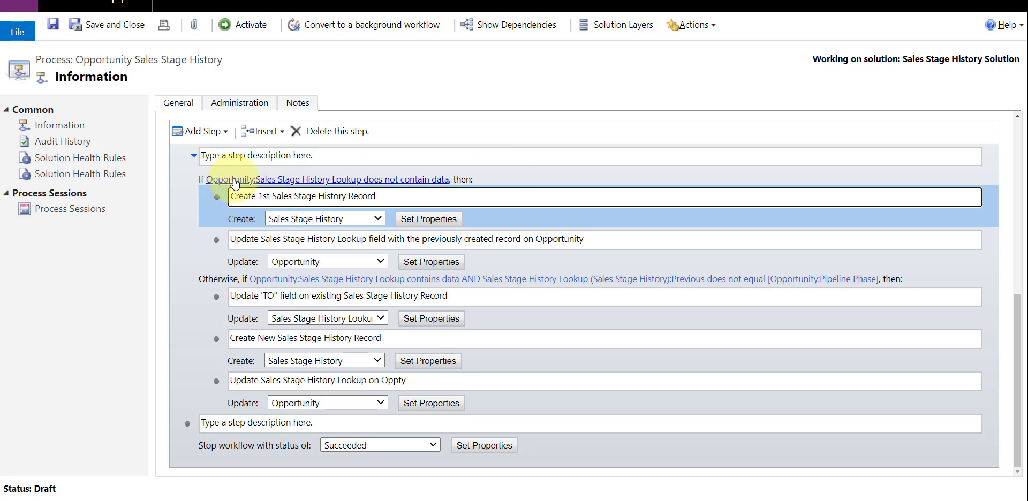
{"action": "left_click", "coordinate": [349, 238]}
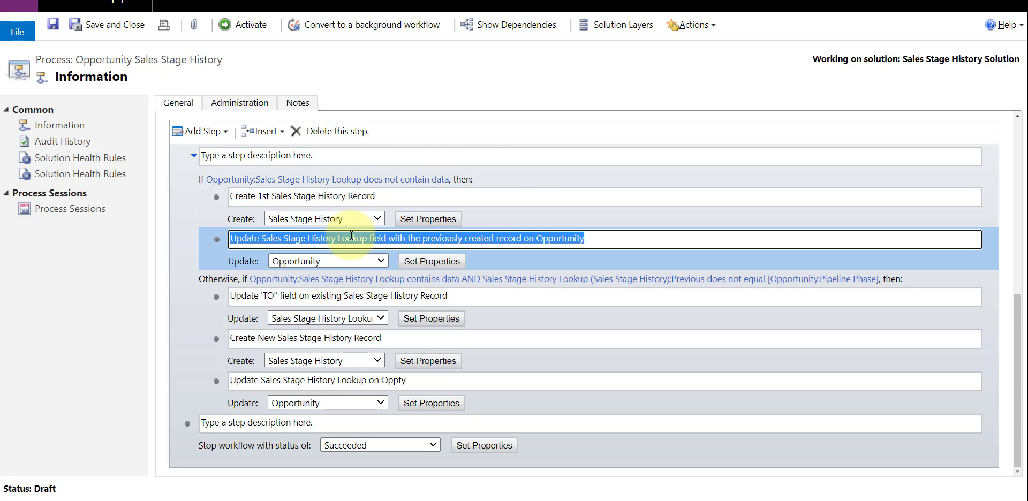
{"action": "left_click", "coordinate": [436, 262]}
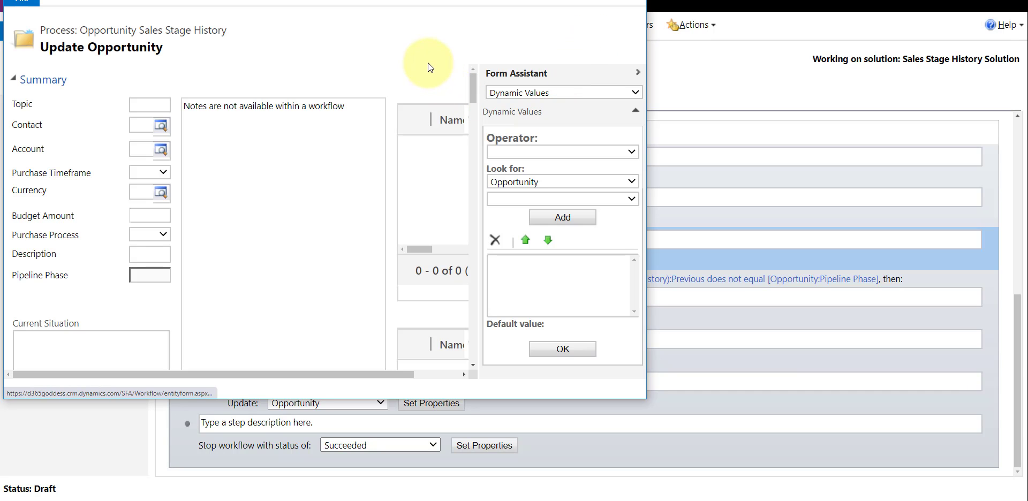
{"action": "left_click_drag", "start_coordinate": [647, 59], "coordinate": [1005, 58]}
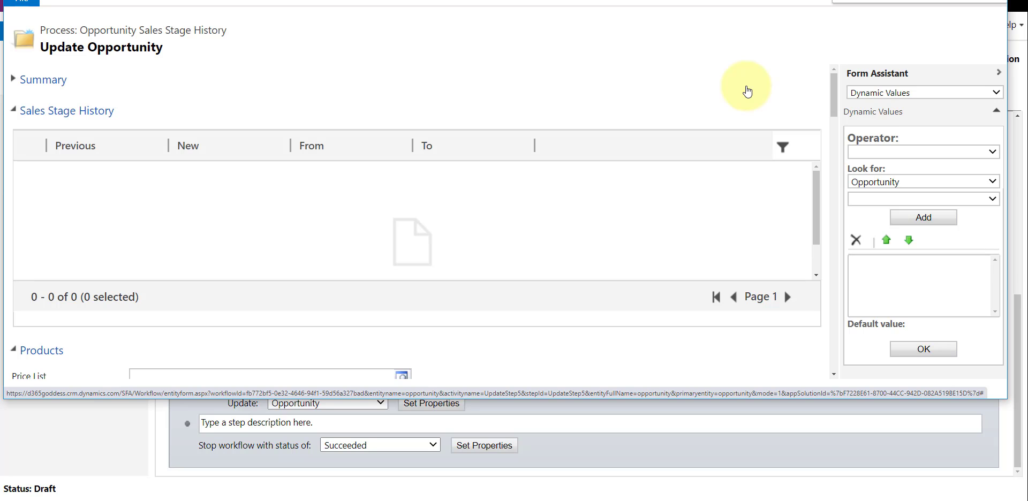
{"action": "left_click_drag", "start_coordinate": [696, 1], "coordinate": [694, 22]}
- Search the Update Opportunity form for "sales stage his" and go to the match at the Sales Stage History Lookup field
{"action": "left_click", "coordinate": [834, 16]}
{"action": "type", "text": "sa"}
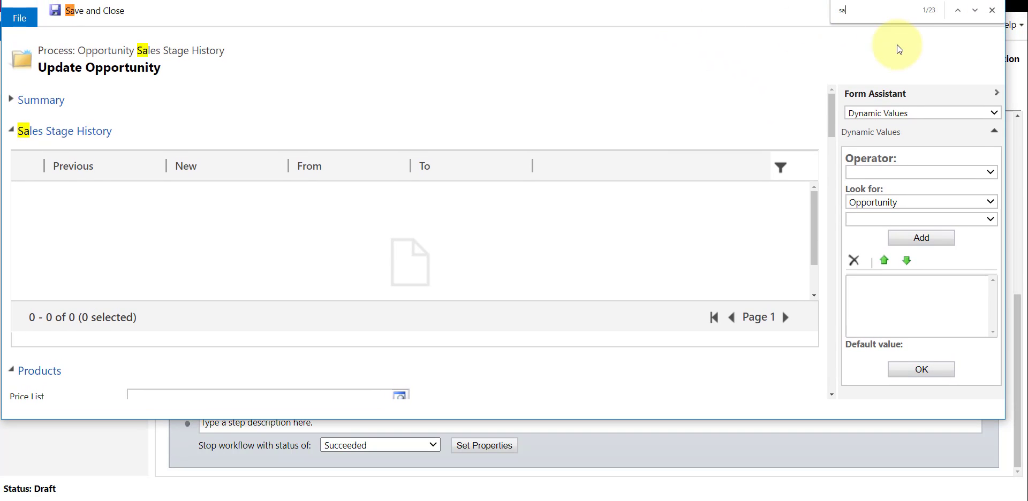
{"action": "type", "text": "les st"}
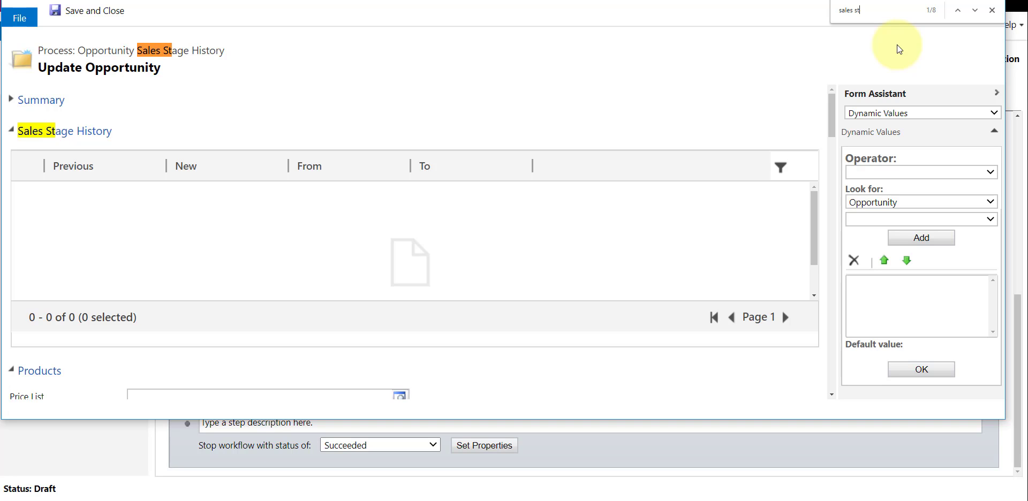
{"action": "type", "text": "age hirs"}
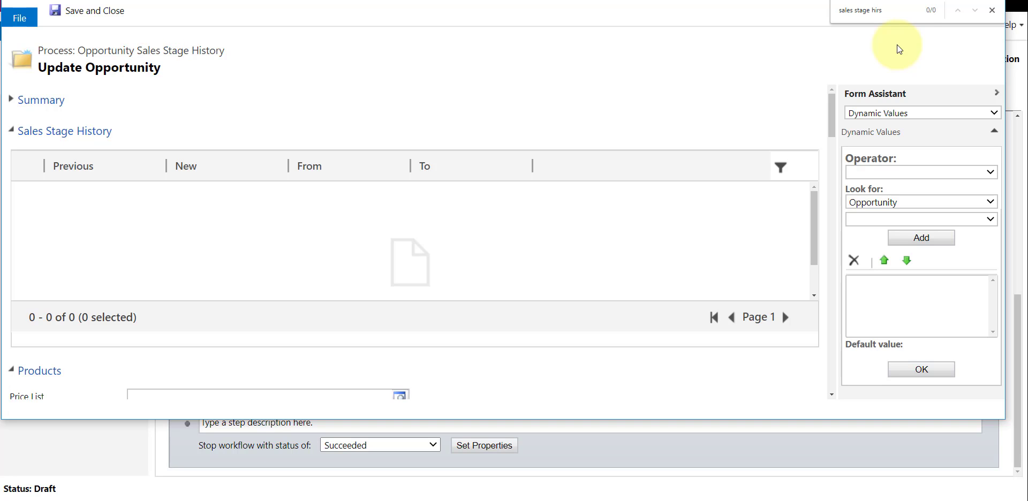
{"action": "key", "text": "BackSpace"}
{"action": "key", "text": "BackSpace"}
{"action": "type", "text": "s"}
{"action": "key", "text": "BackSpace"}
{"action": "type", "text": "is"}
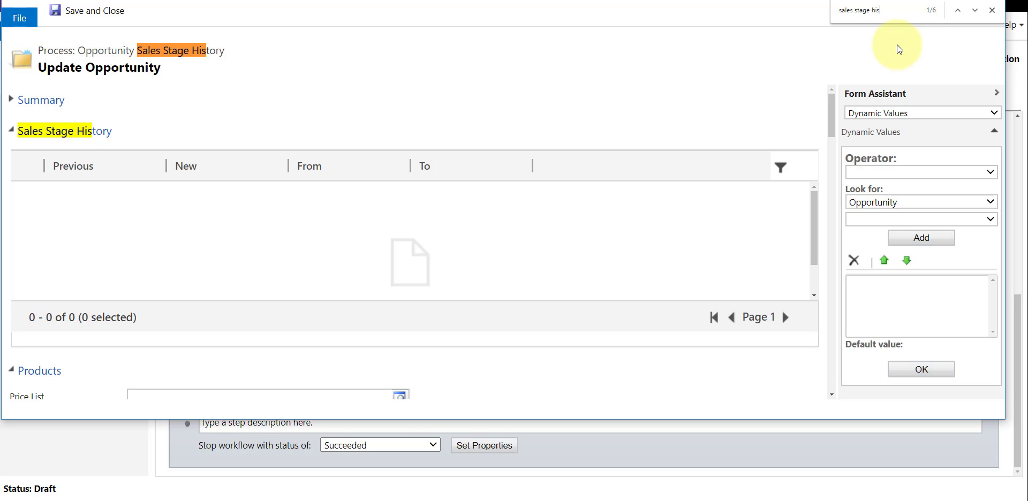
{"action": "left_click", "coordinate": [976, 11]}
{"action": "left_click", "coordinate": [976, 11]}
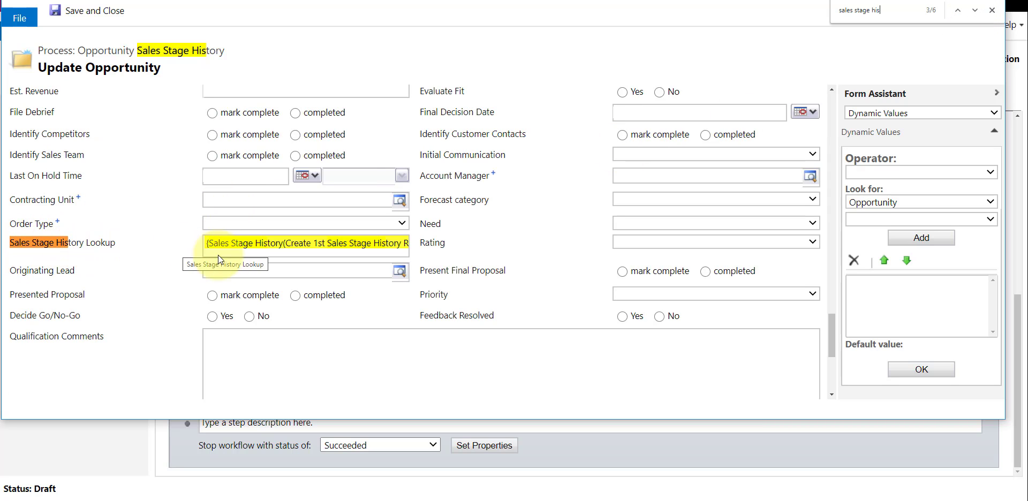
- Clear the Sales Stage History Lookup and set it to the dynamic value Sales Stage History from the Create 1st Sales Stage History Record step
{"action": "left_click", "coordinate": [260, 245]}
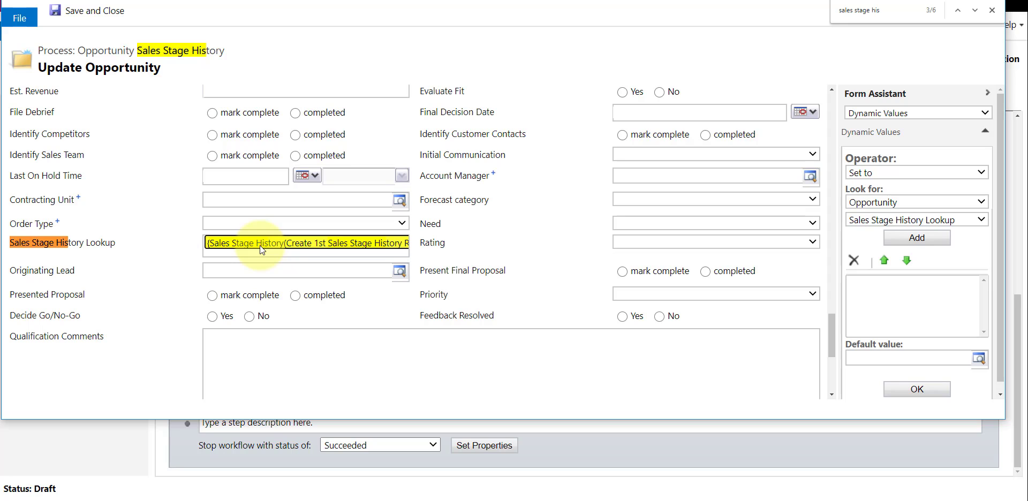
{"action": "key", "text": "Delete"}
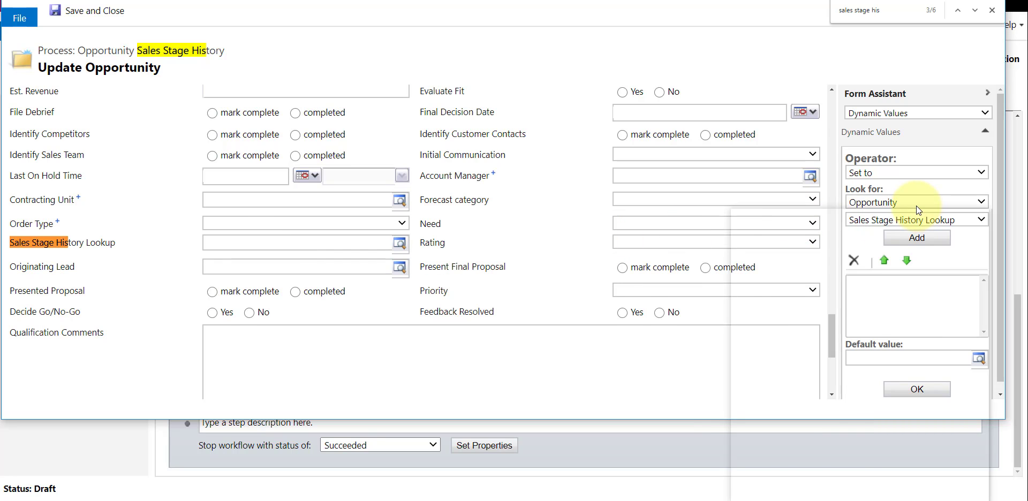
{"action": "left_click", "coordinate": [917, 204]}
{"action": "scroll", "coordinate": [840, 316], "scroll_direction": "down", "scroll_amount": 4}
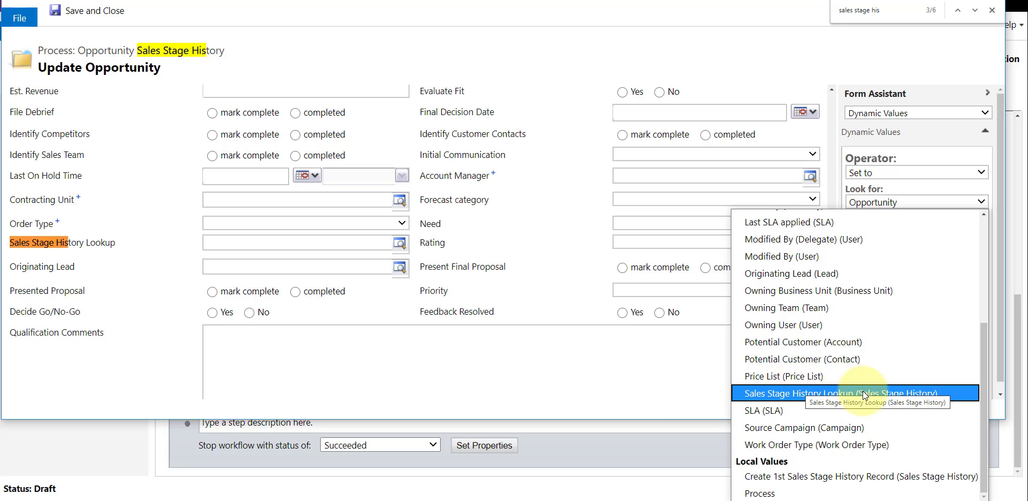
{"action": "scroll", "coordinate": [863, 394], "scroll_direction": "up", "scroll_amount": 5}
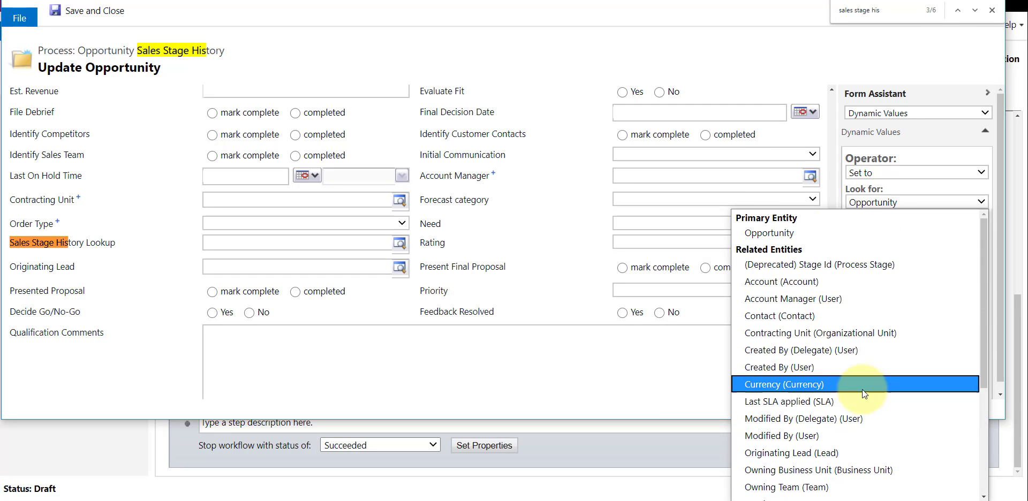
{"action": "left_click", "coordinate": [815, 234]}
{"action": "left_click", "coordinate": [934, 202]}
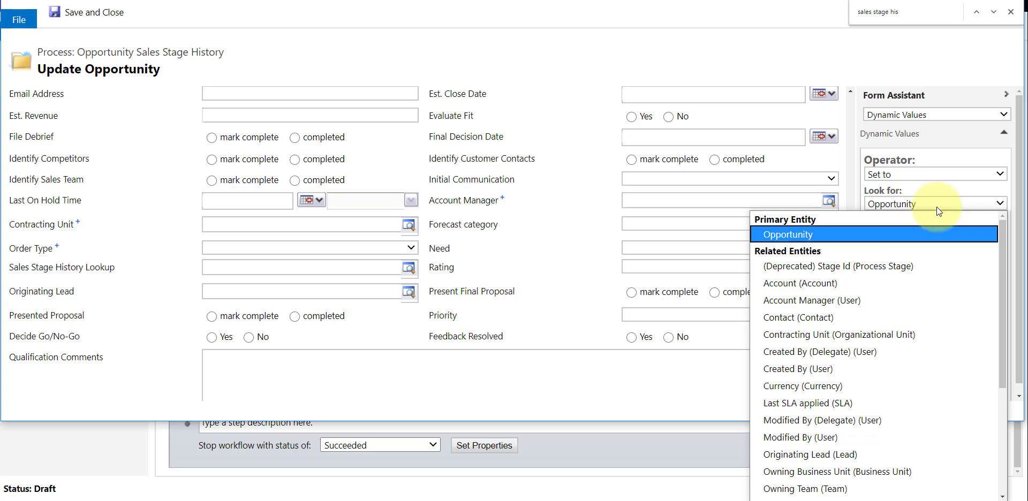
{"action": "scroll", "coordinate": [869, 342], "scroll_direction": "down", "scroll_amount": 4}
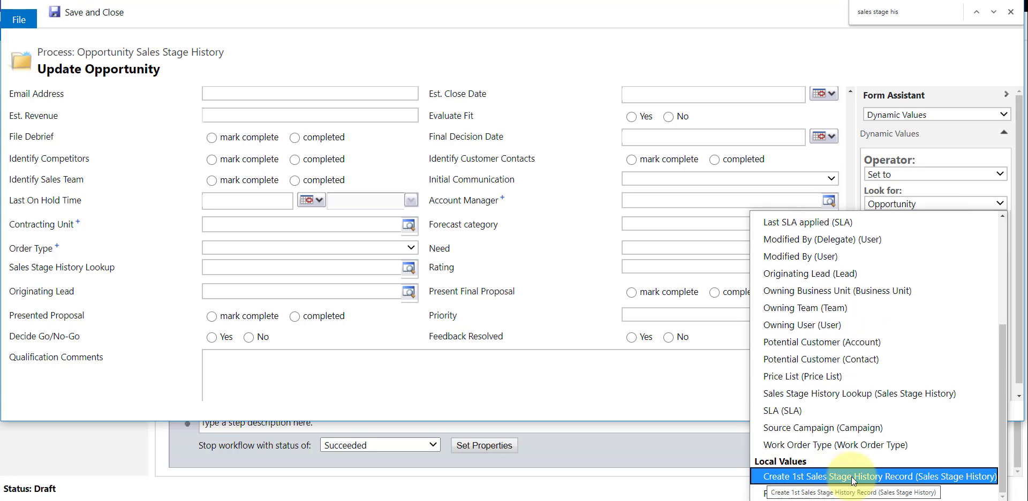
{"action": "left_click", "coordinate": [969, 475]}
{"action": "left_click", "coordinate": [935, 239]}
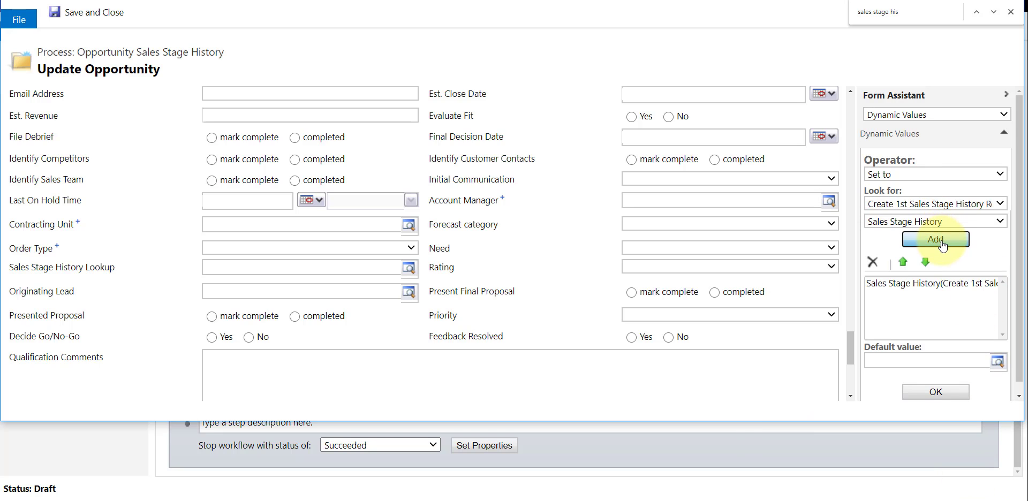
{"action": "left_click", "coordinate": [936, 391]}
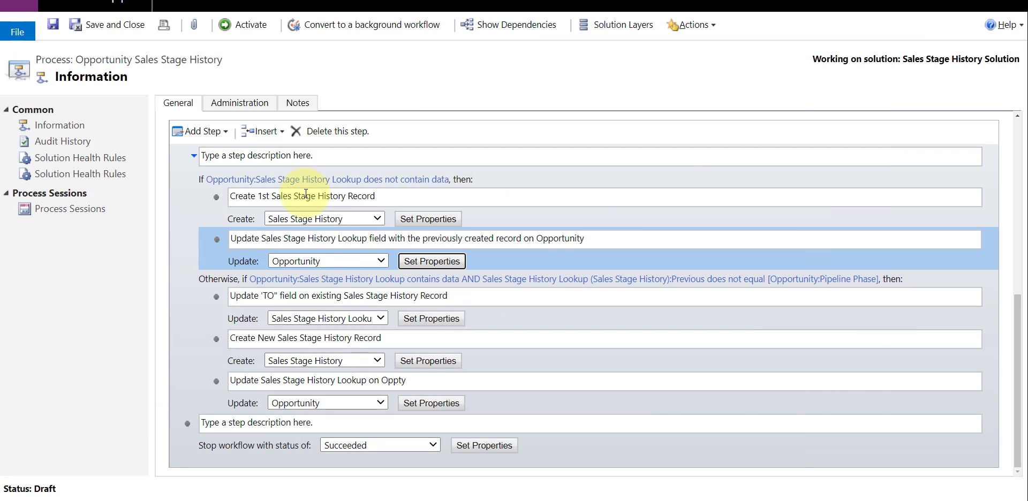
- Check the description of the first branch's create step in the workflow, return to the Update Opportunity properties, and save and close them
{"action": "left_click", "coordinate": [386, 193]}
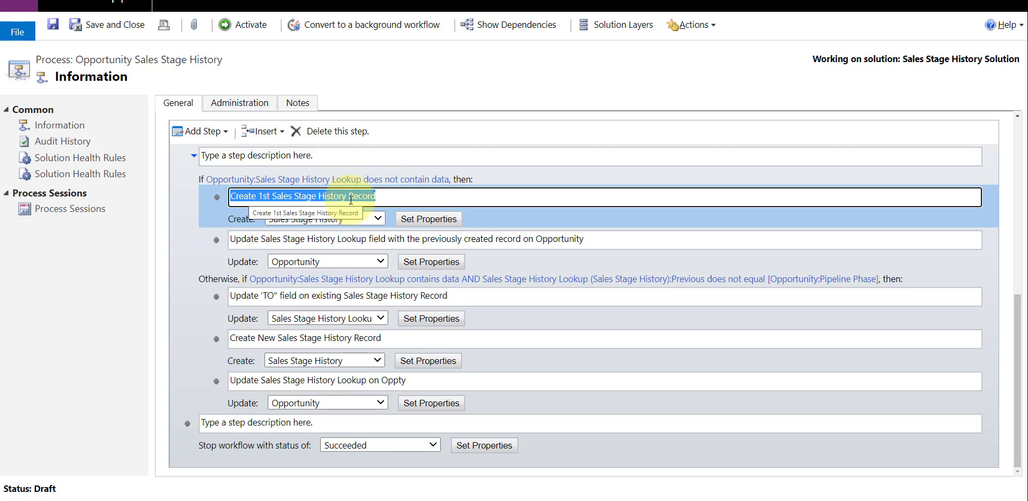
{"action": "left_click", "coordinate": [391, 201]}
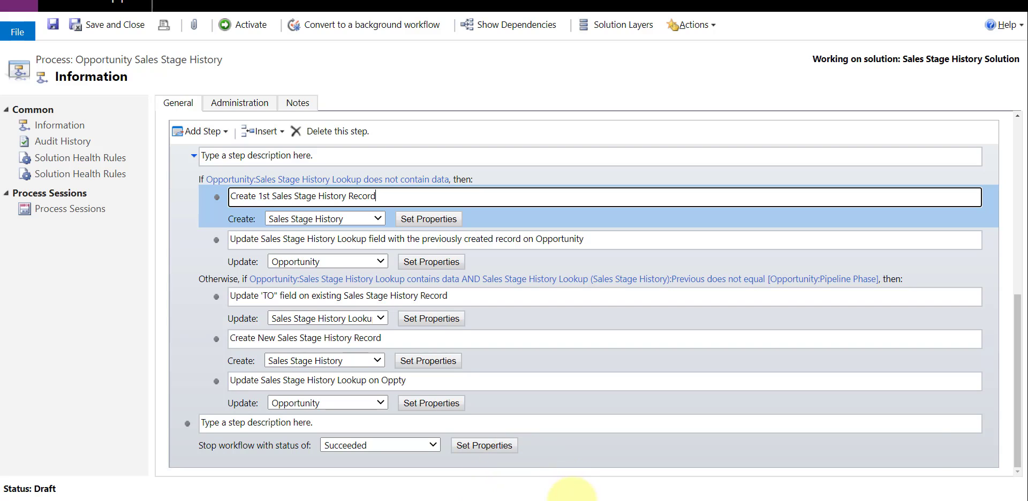
{"action": "left_click", "coordinate": [558, 494]}
{"action": "left_click", "coordinate": [863, 467]}
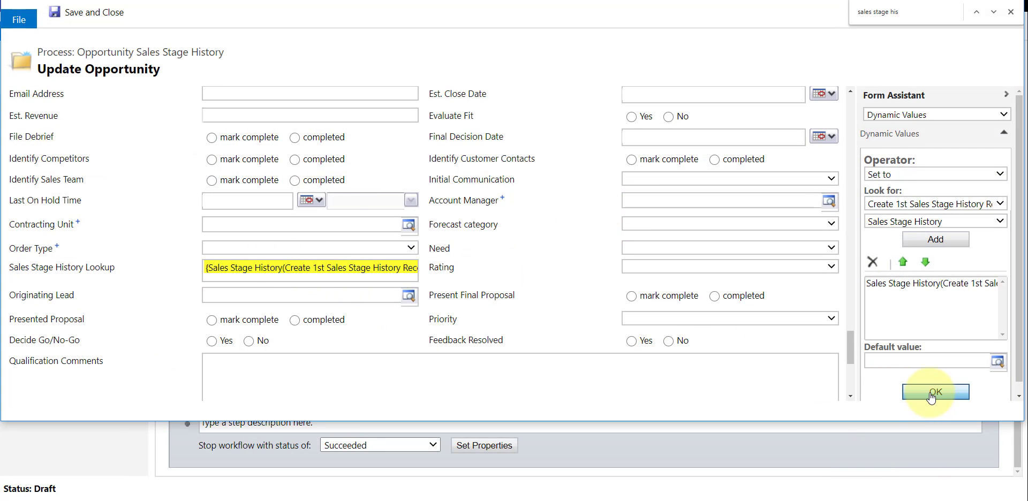
{"action": "left_click", "coordinate": [84, 15]}
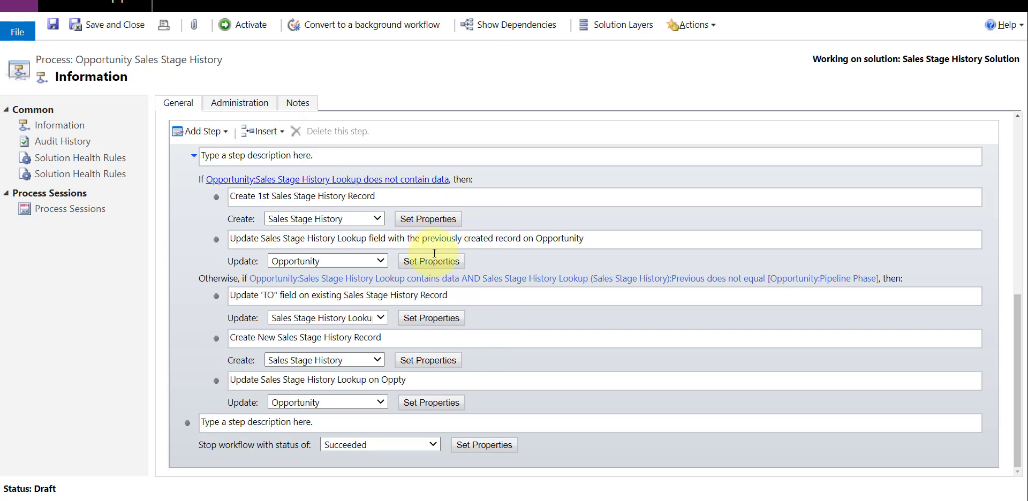
- Open the second branch's condition in an enlarged window and examine the entity, field and operator of its Sales Stage History Lookup clause
{"action": "left_click", "coordinate": [437, 278]}
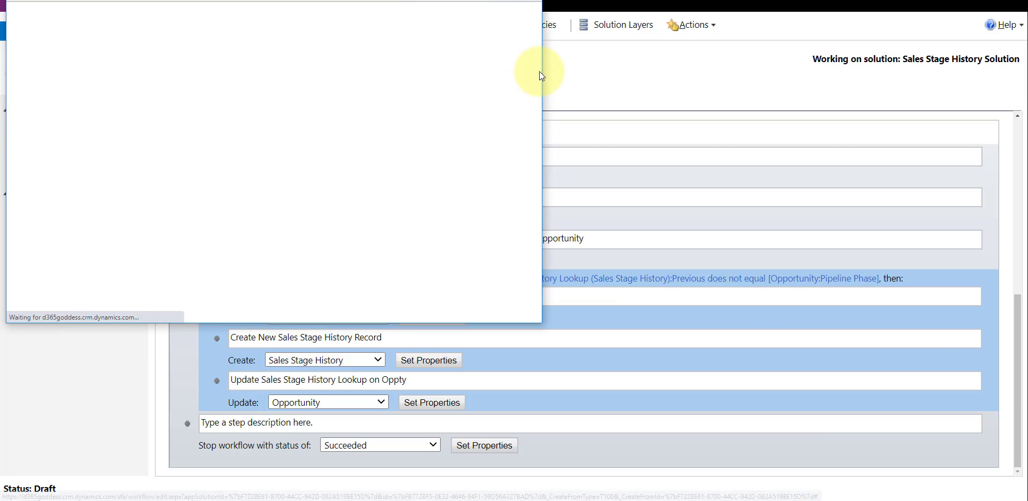
{"action": "left_click_drag", "start_coordinate": [541, 72], "coordinate": [1014, 82]}
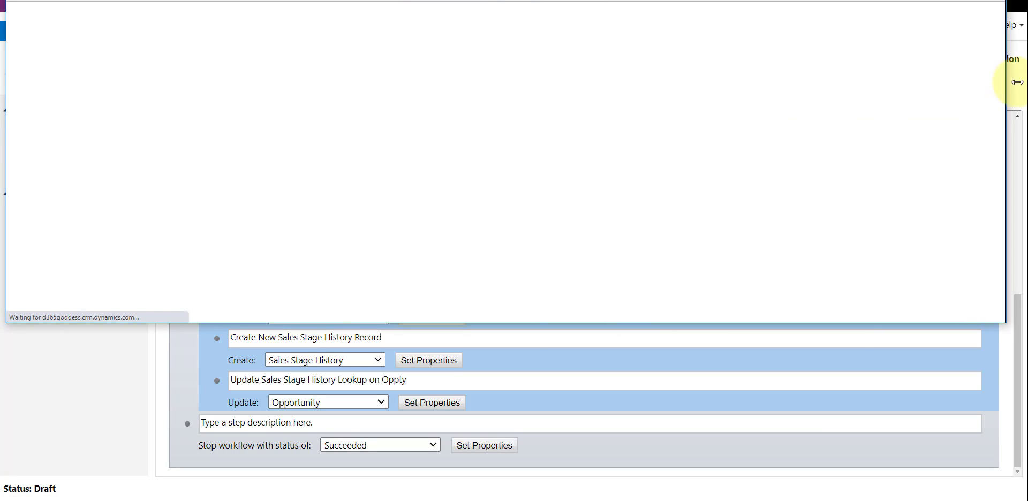
{"action": "left_click_drag", "start_coordinate": [502, 325], "coordinate": [496, 429]}
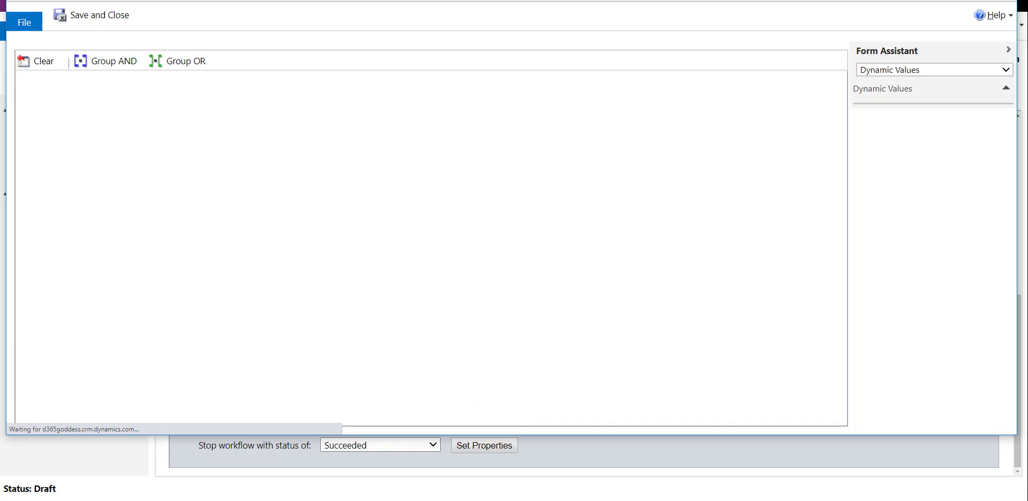
{"action": "left_click", "coordinate": [87, 81]}
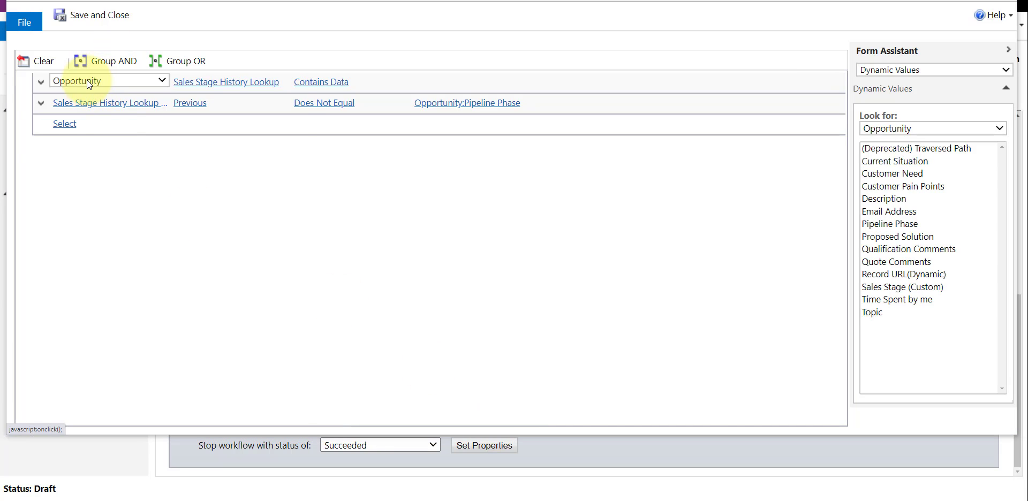
{"action": "left_click", "coordinate": [87, 80]}
{"action": "left_click", "coordinate": [100, 80]}
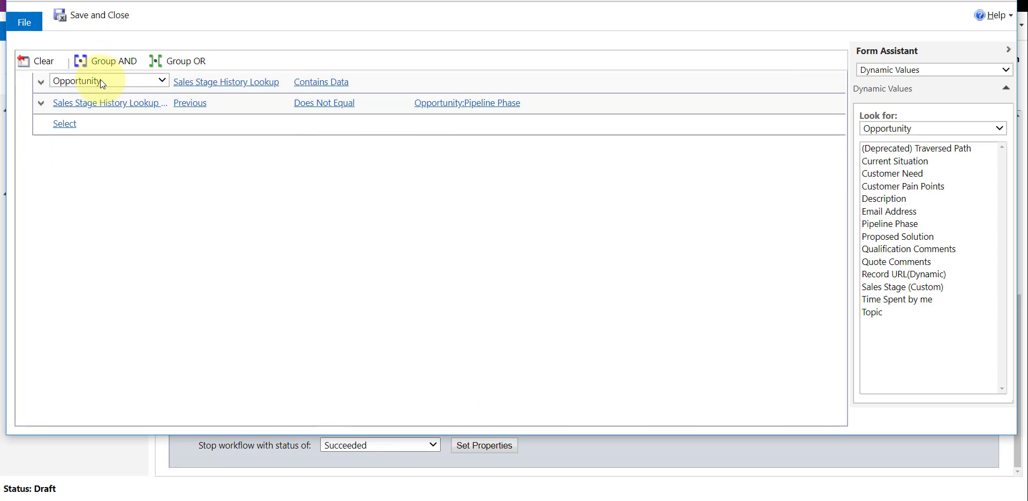
{"action": "left_click", "coordinate": [237, 82]}
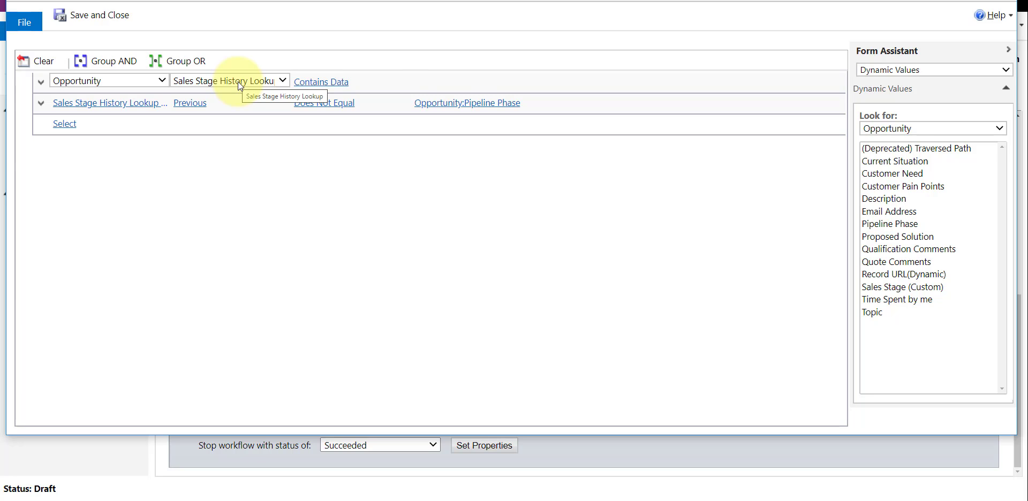
{"action": "left_click", "coordinate": [328, 81]}
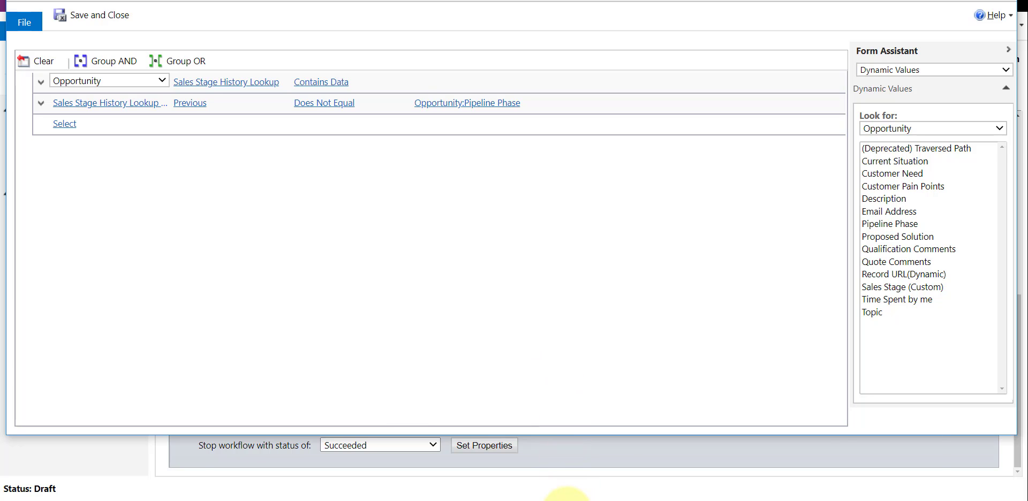
- Switch to the Oppty Sales Process designer in Power Apps and check the category options available for the New Stage stage
{"action": "mouse_move", "coordinate": [567, 498]}
{"action": "left_click", "coordinate": [558, 468]}
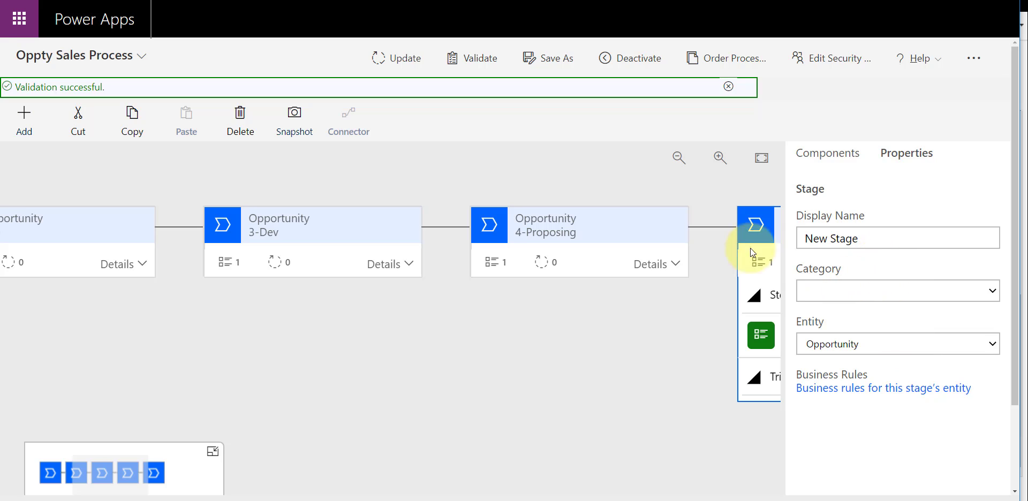
{"action": "left_click", "coordinate": [867, 296]}
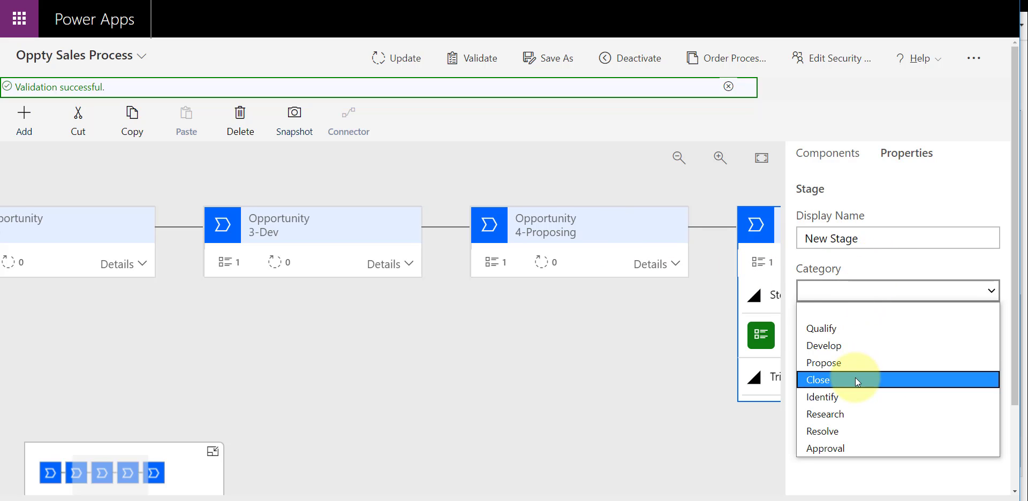
{"action": "left_click", "coordinate": [683, 384]}
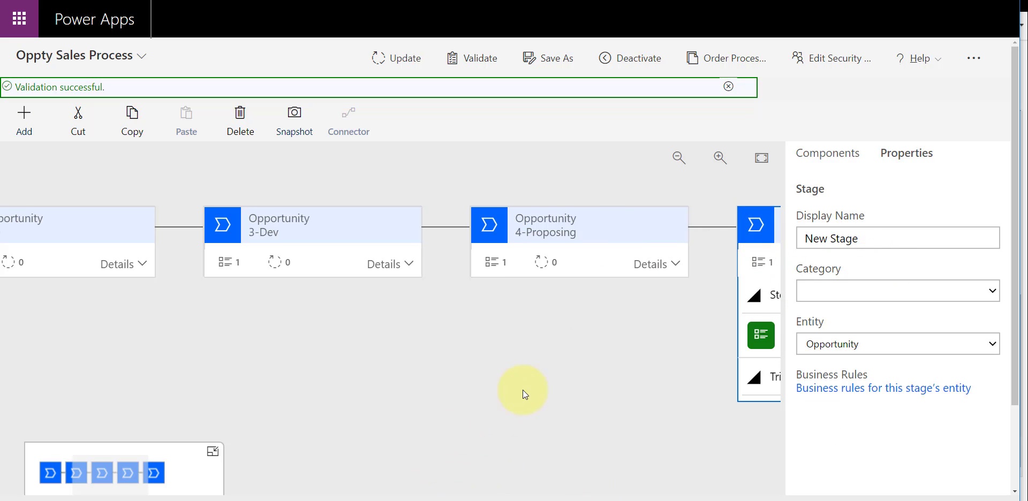
- Review the display names and categories of the 4-Proposing, 3-Dev and 2-D stages, and highlight the 2-D stage's display name
{"action": "left_click", "coordinate": [544, 237]}
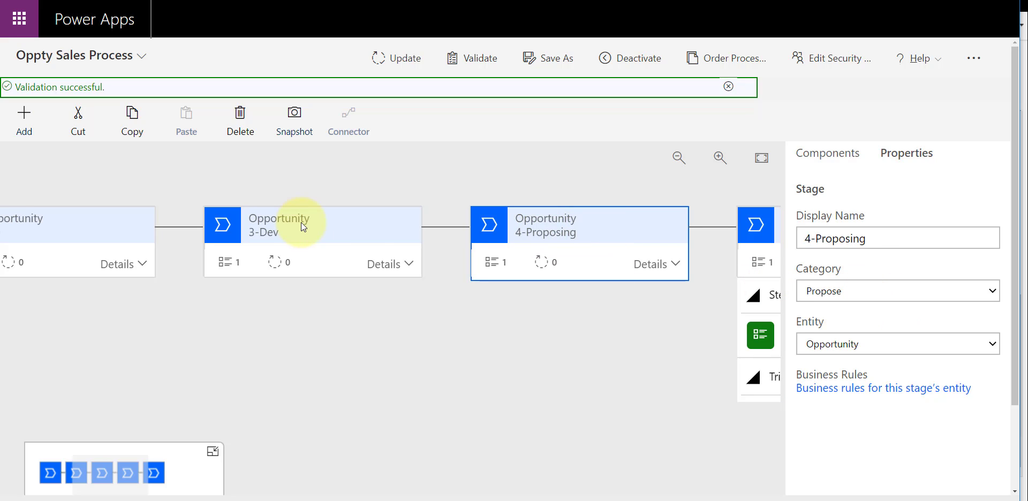
{"action": "left_click", "coordinate": [337, 230]}
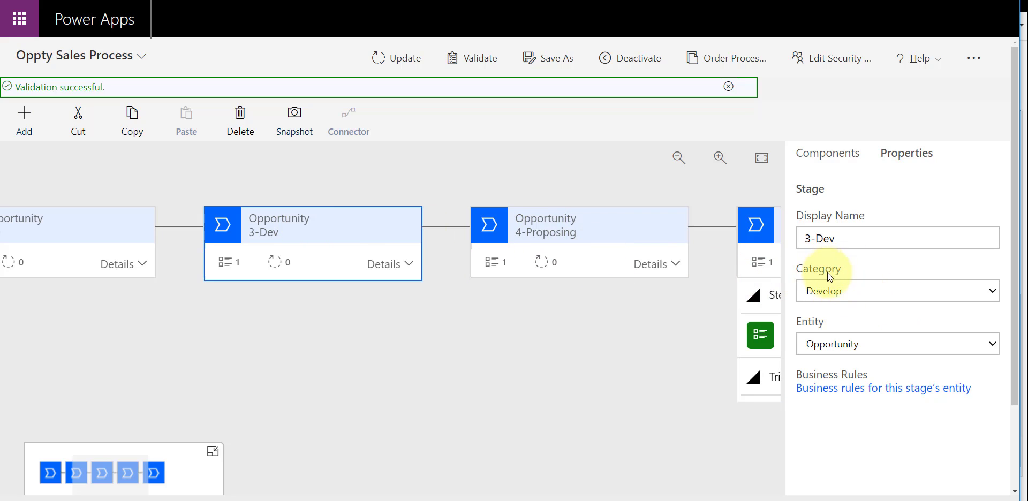
{"action": "left_click", "coordinate": [825, 291]}
{"action": "left_click", "coordinate": [102, 236]}
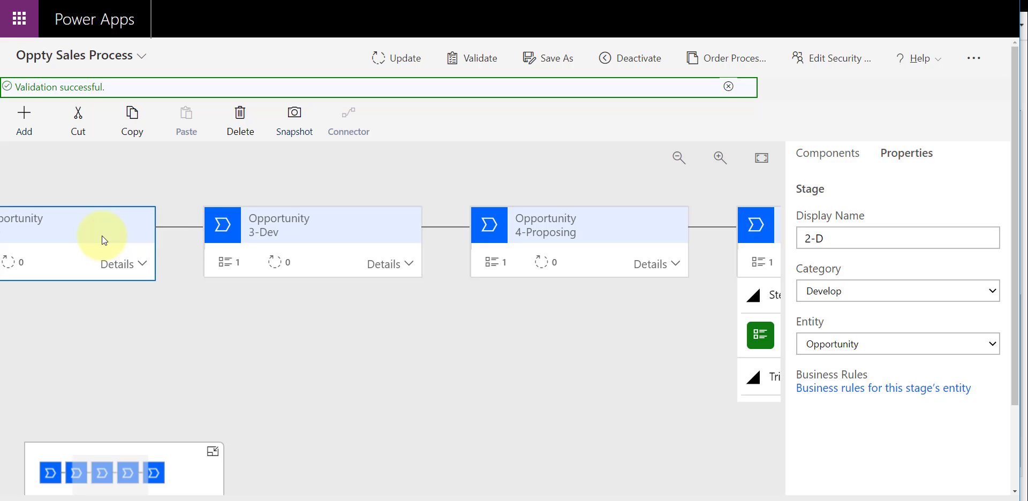
{"action": "left_click_drag", "start_coordinate": [845, 238], "coordinate": [788, 236]}
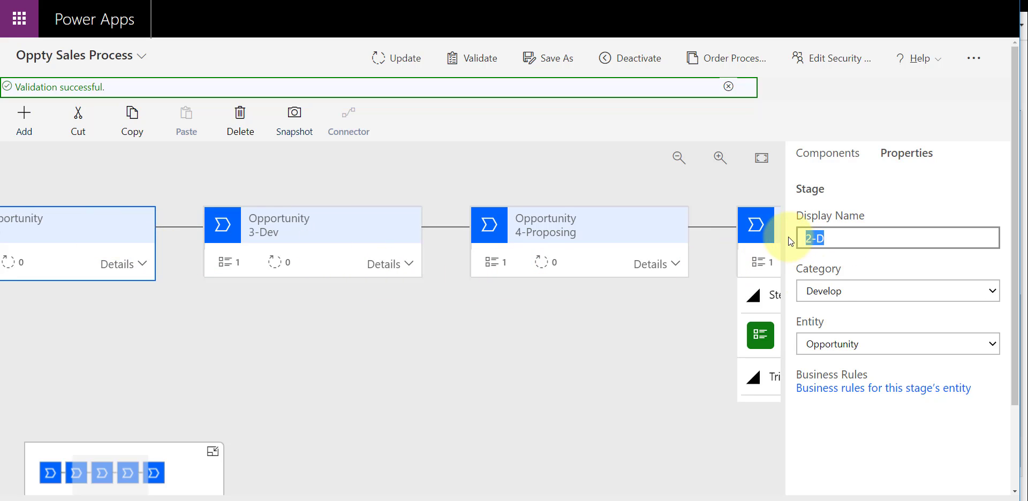
- Examine the 3-Dev stage's display name and the category options available for it
{"action": "left_click", "coordinate": [275, 241]}
{"action": "triple_click", "coordinate": [825, 238]}
{"action": "left_click", "coordinate": [859, 285]}
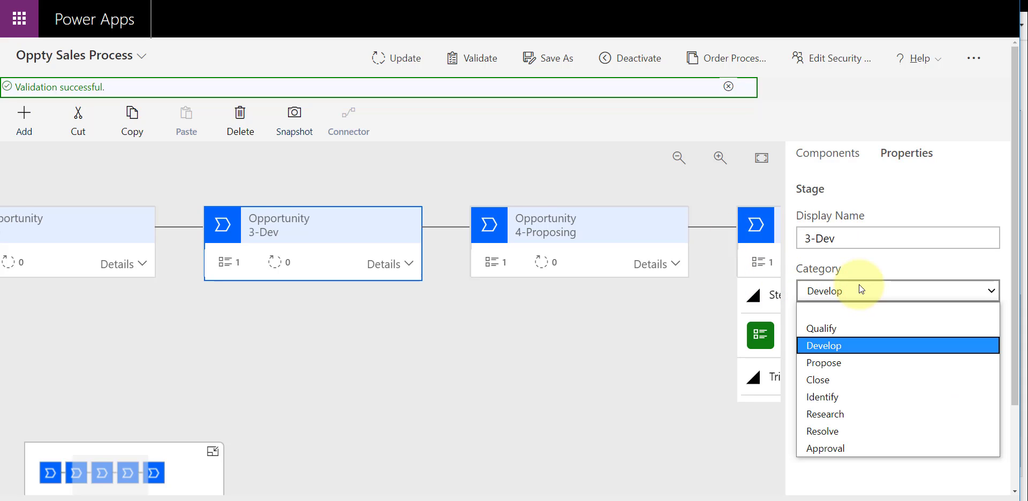
{"action": "left_click", "coordinate": [859, 284]}
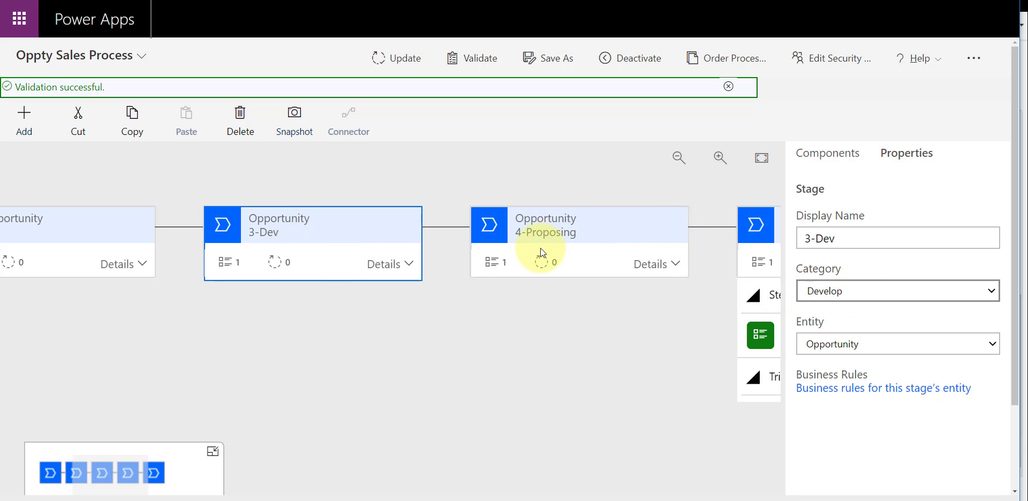
{"action": "mouse_move", "coordinate": [541, 248]}
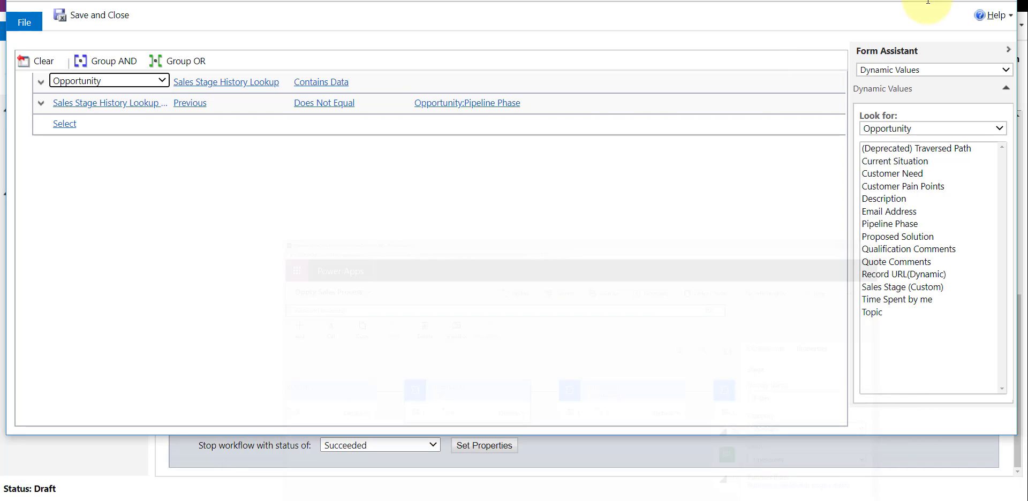
- Return to the workflow condition and examine the entity, field, operator and value of its Previous clause
{"action": "left_click", "coordinate": [137, 106]}
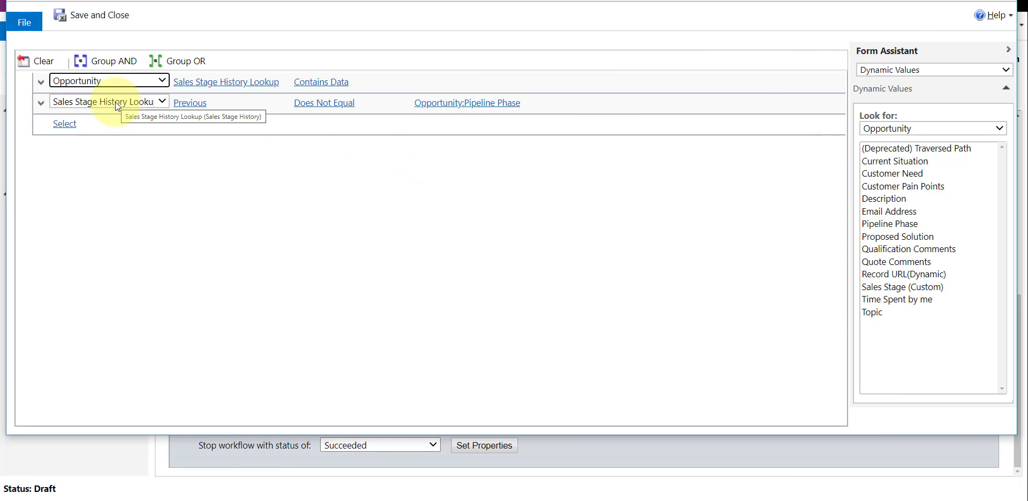
{"action": "left_click", "coordinate": [190, 102]}
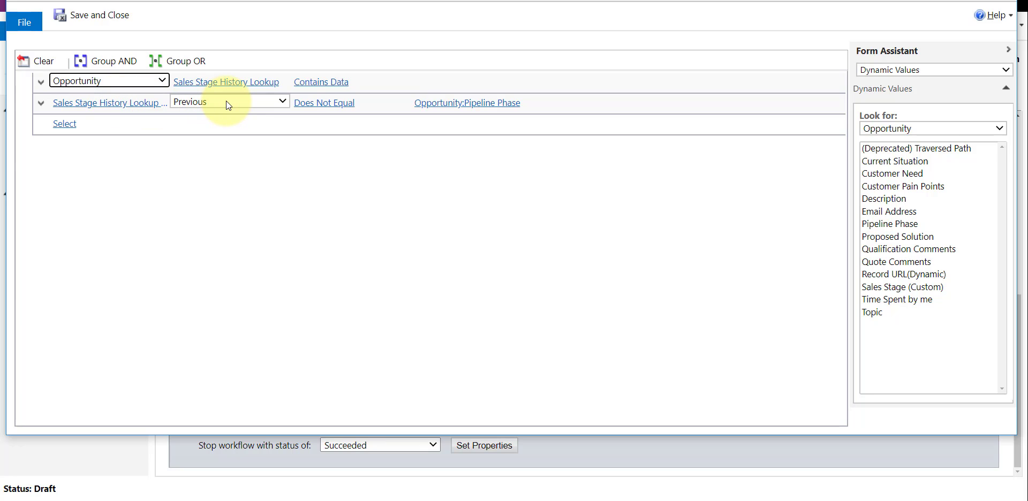
{"action": "left_click", "coordinate": [316, 103]}
{"action": "left_click", "coordinate": [463, 103]}
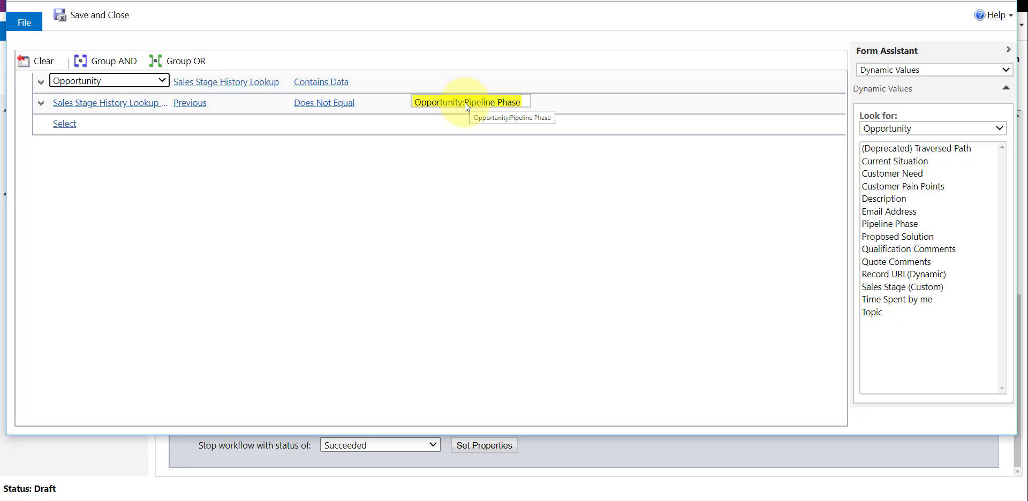
{"action": "left_click", "coordinate": [564, 130]}
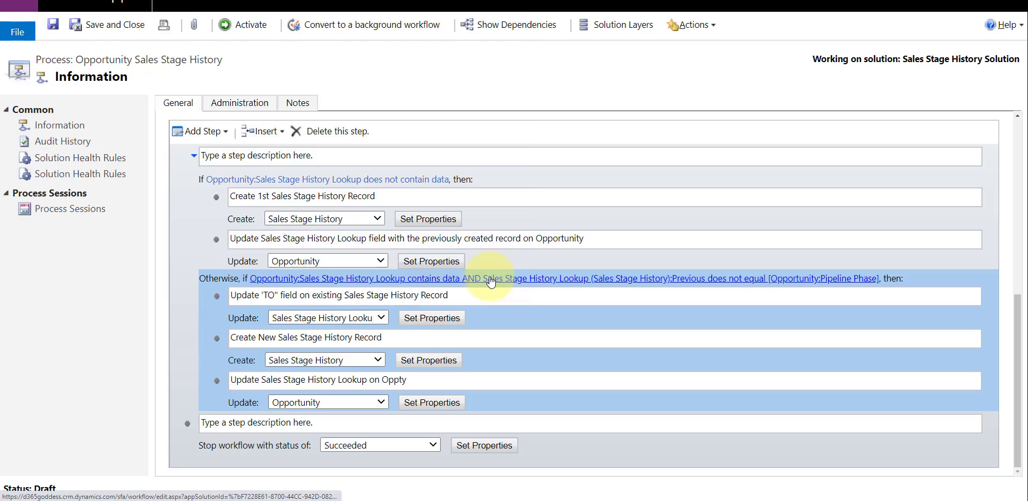
- Reopen the second branch's condition in a wider window and replace the Previous clause's value with the Opportunity's Pipeline Phase
{"action": "left_click", "coordinate": [491, 279]}
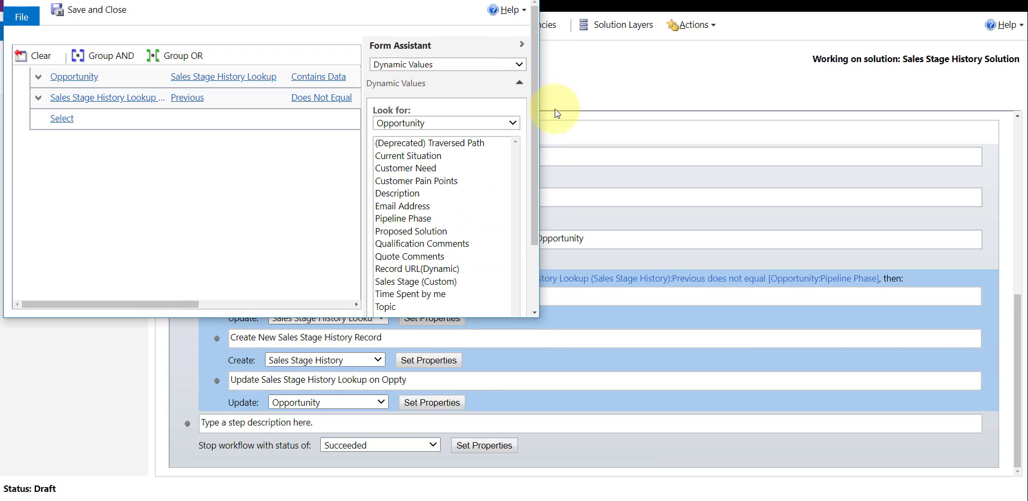
{"action": "left_click_drag", "start_coordinate": [538, 98], "coordinate": [1020, 155]}
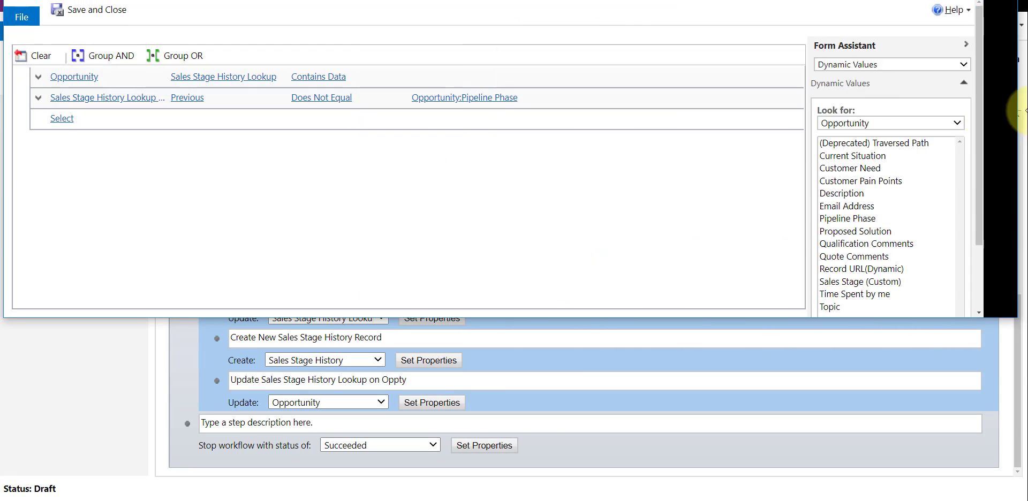
{"action": "left_click", "coordinate": [483, 99]}
{"action": "key", "text": "Delete"}
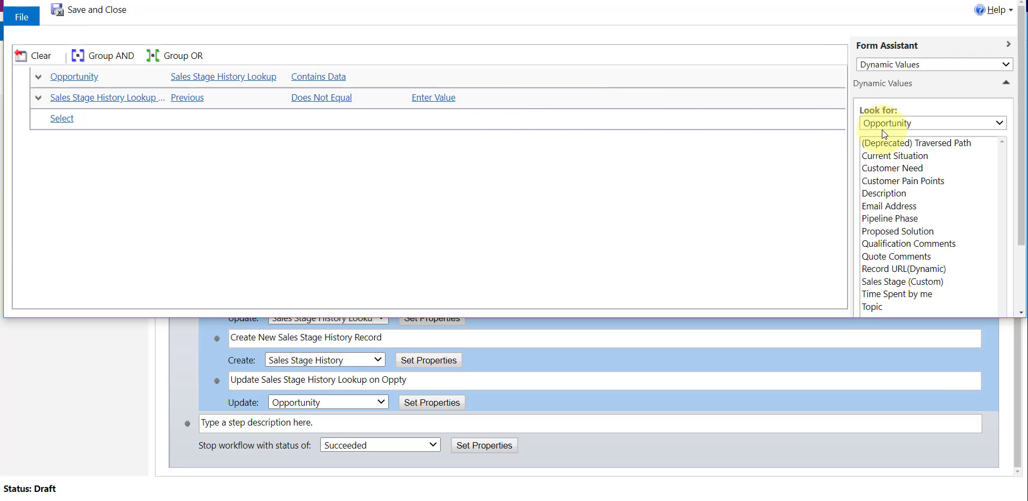
{"action": "double_click", "coordinate": [892, 218]}
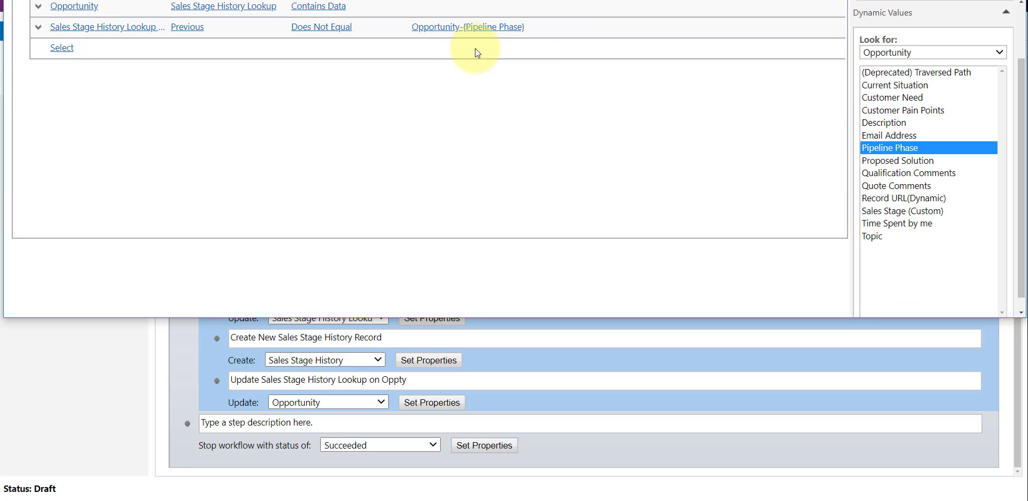
- Review the operator, field and value of the Previous clause, and save and close the condition
{"action": "left_click", "coordinate": [351, 25]}
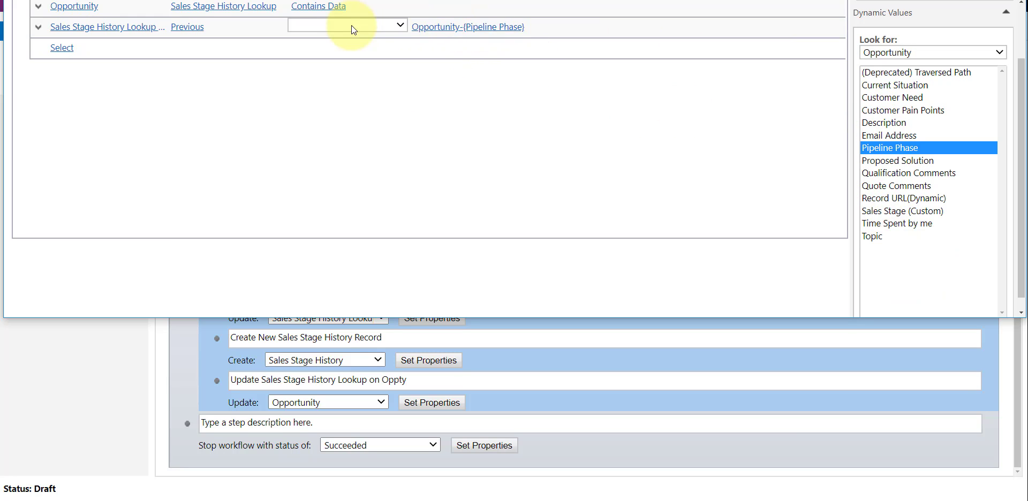
{"action": "left_click", "coordinate": [479, 31]}
{"action": "left_click", "coordinate": [300, 26]}
{"action": "left_click", "coordinate": [188, 27]}
{"action": "left_click", "coordinate": [443, 28]}
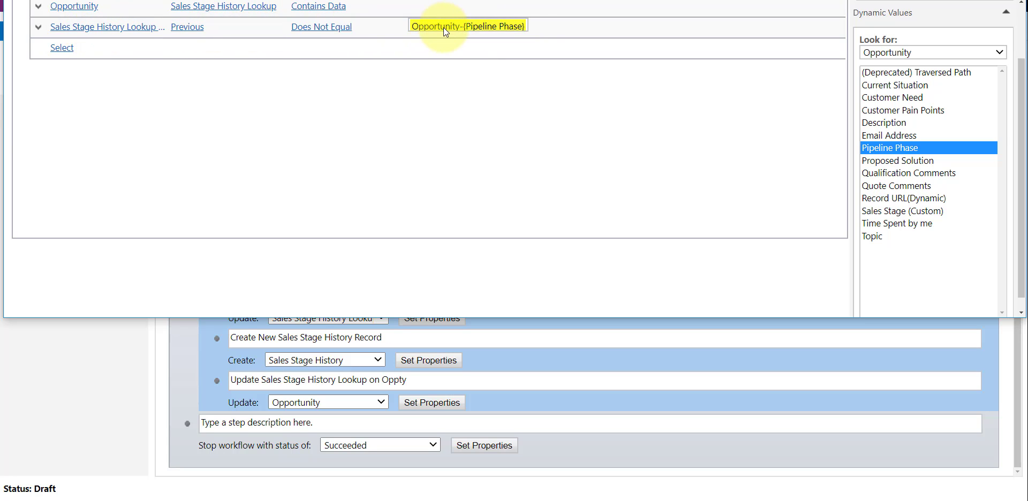
{"action": "left_click", "coordinate": [333, 93]}
{"action": "scroll", "coordinate": [323, 139], "scroll_direction": "up", "scroll_amount": 2}
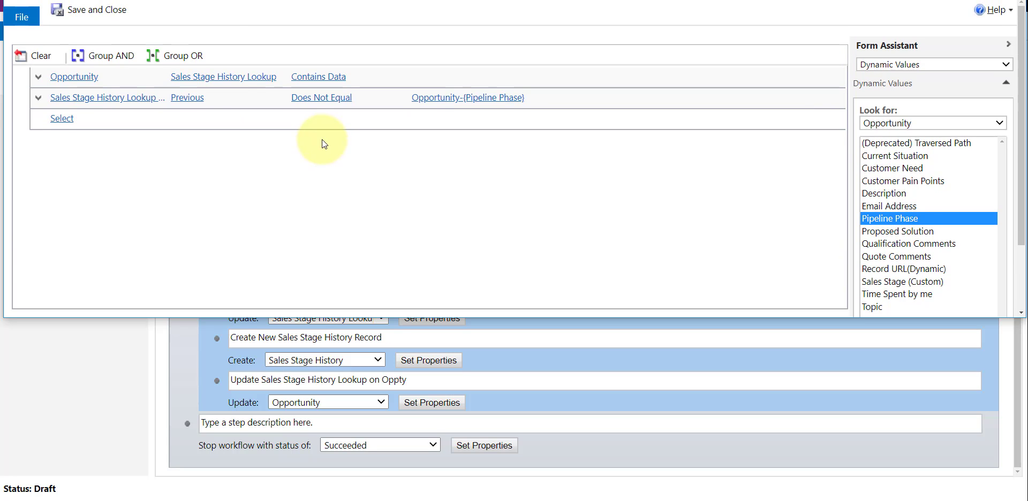
{"action": "left_click", "coordinate": [91, 9]}
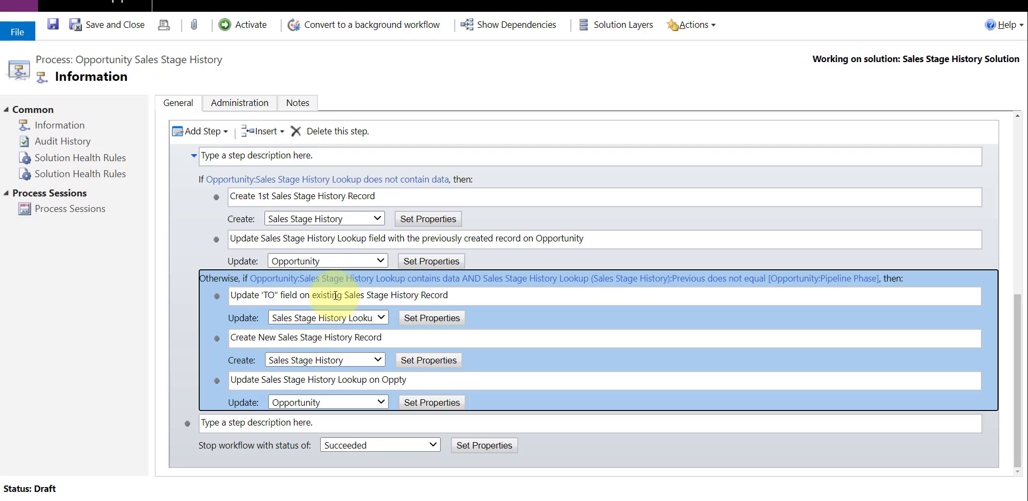
- Highlight the description of the second branch's first update step and check which entities it can update
{"action": "left_click", "coordinate": [265, 303]}
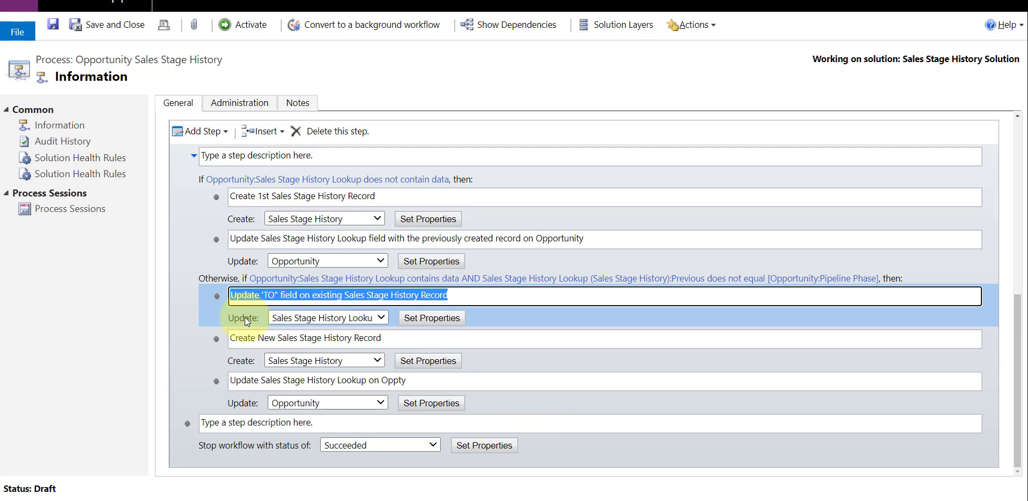
{"action": "left_click", "coordinate": [362, 321]}
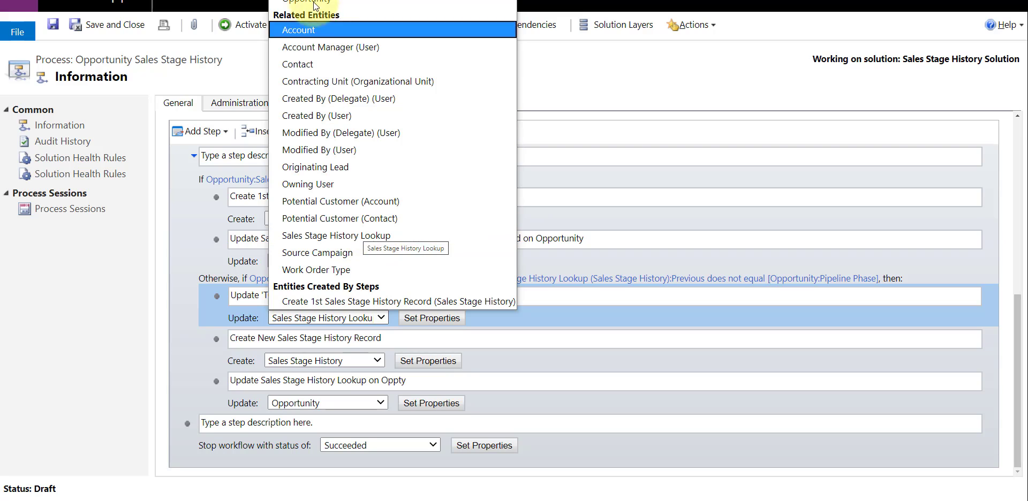
{"action": "left_click", "coordinate": [635, 88]}
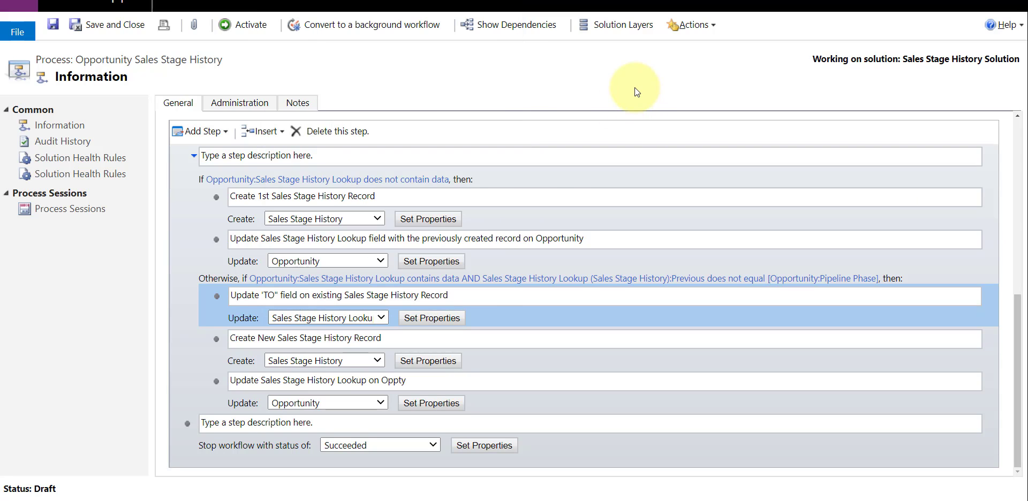
- Try re-entering the process Execution Time in the To field of the Update Sales Stage History properties, and discard the changes
{"action": "left_click", "coordinate": [438, 319]}
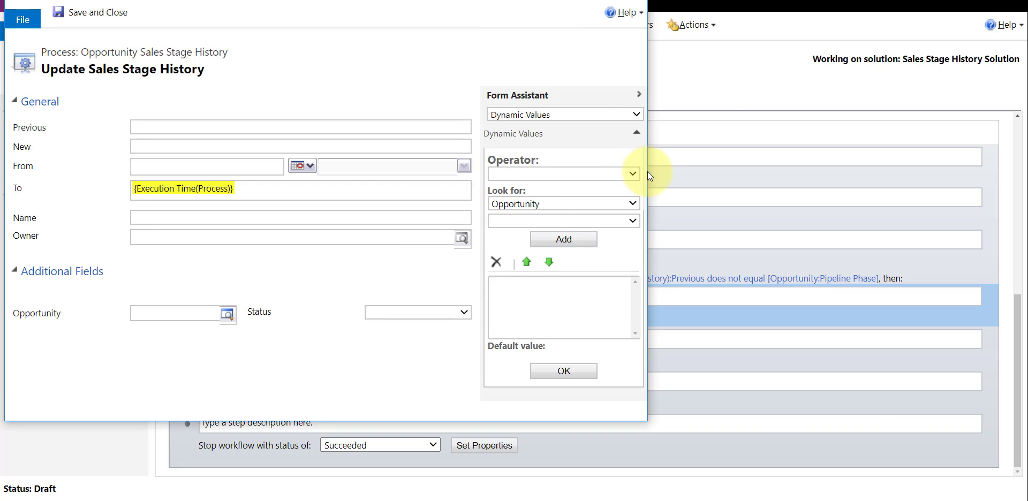
{"action": "left_click_drag", "start_coordinate": [647, 172], "coordinate": [881, 172]}
{"action": "left_click", "coordinate": [192, 189]}
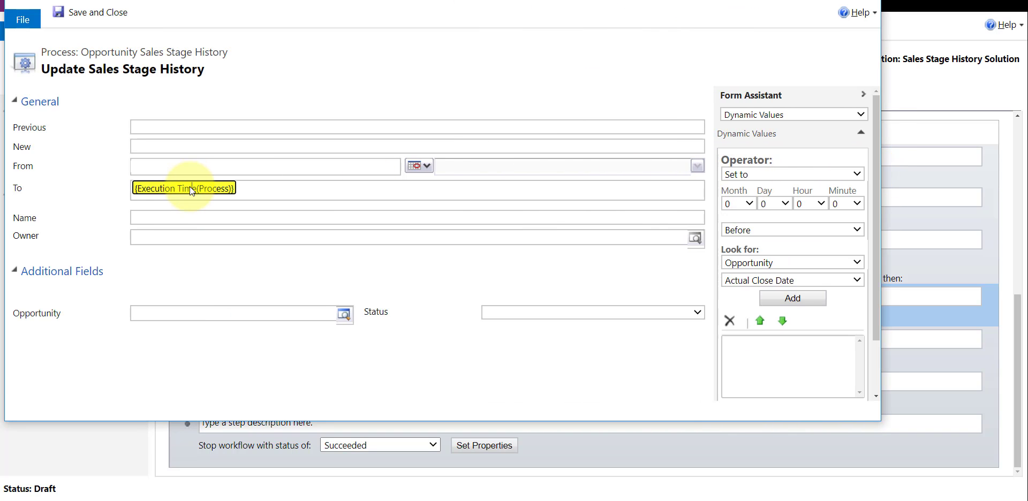
{"action": "key", "text": "Delete"}
{"action": "left_click", "coordinate": [755, 263]}
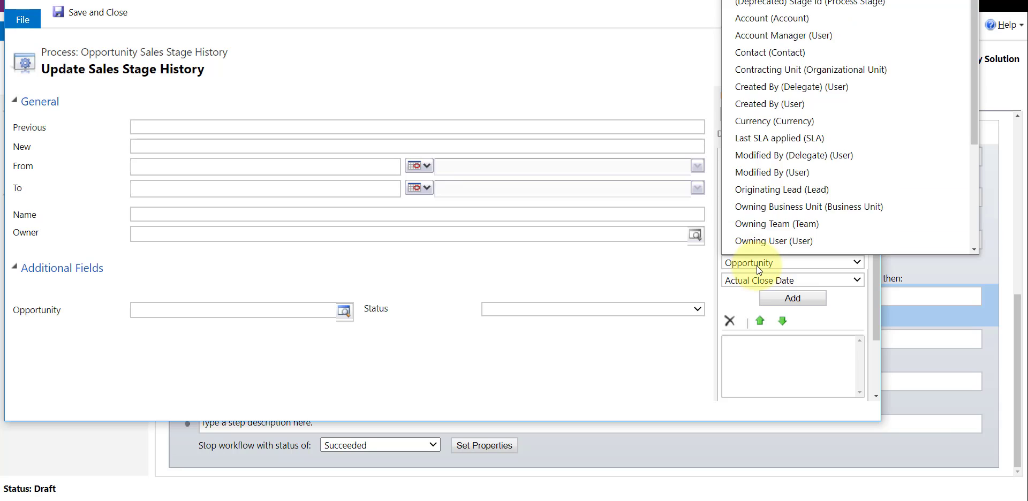
{"action": "scroll", "coordinate": [752, 193], "scroll_direction": "down", "scroll_amount": 4}
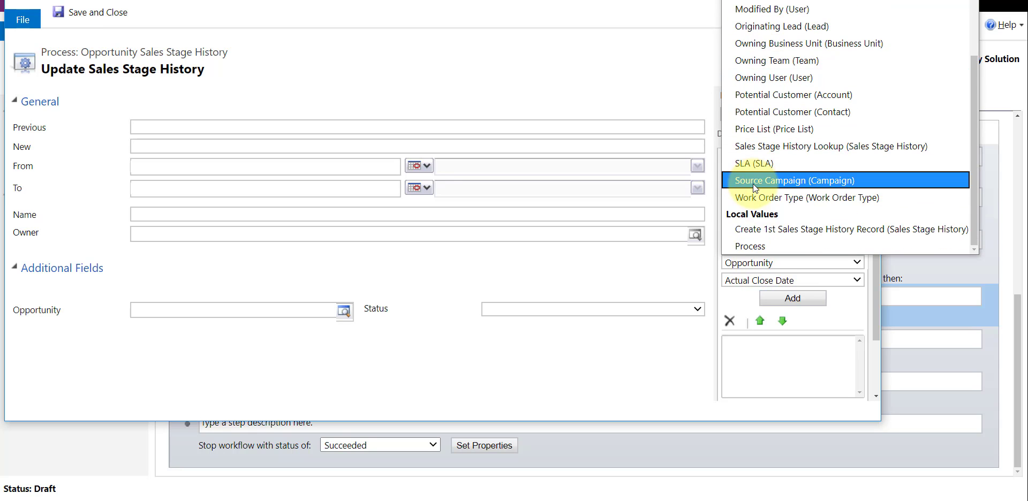
{"action": "left_click", "coordinate": [754, 244]}
{"action": "left_click", "coordinate": [770, 297]}
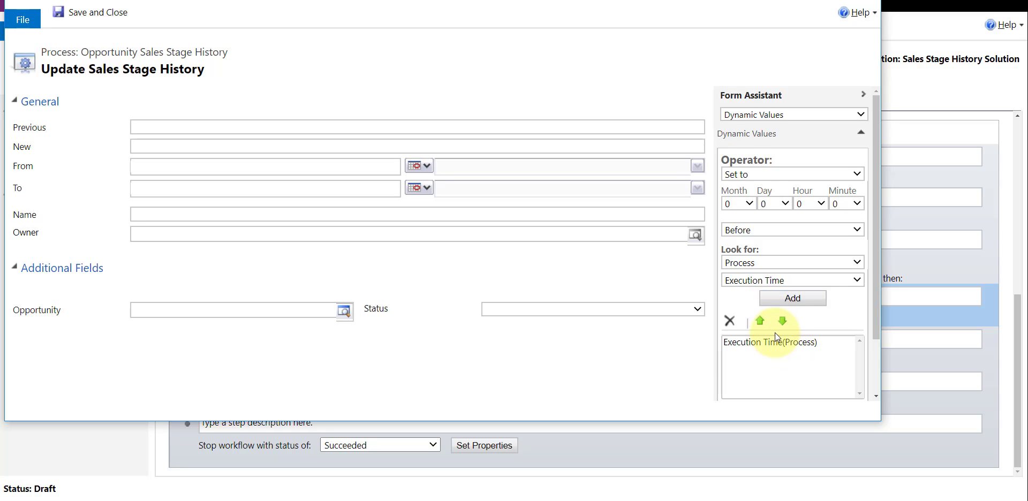
{"action": "scroll", "coordinate": [775, 333], "scroll_direction": "down", "scroll_amount": 3}
{"action": "left_click", "coordinate": [777, 381]}
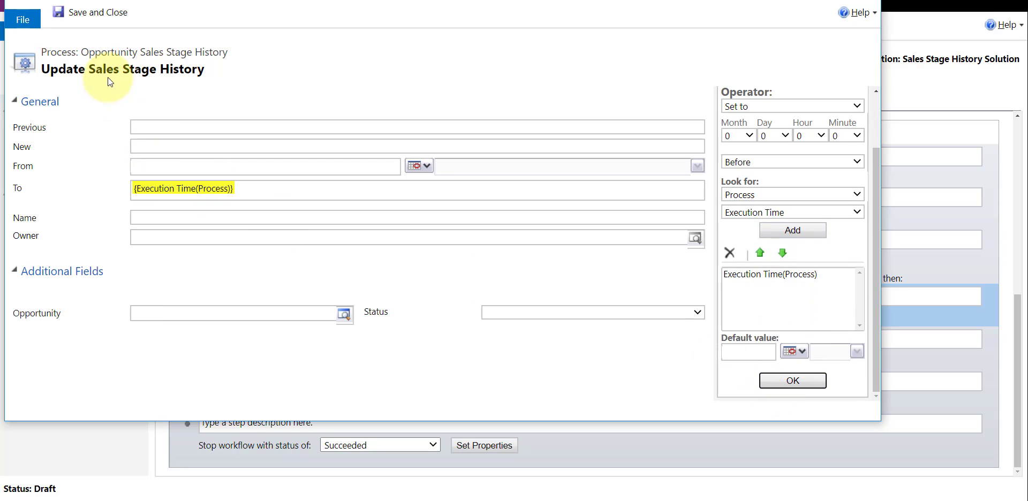
{"action": "left_click", "coordinate": [750, 1]}
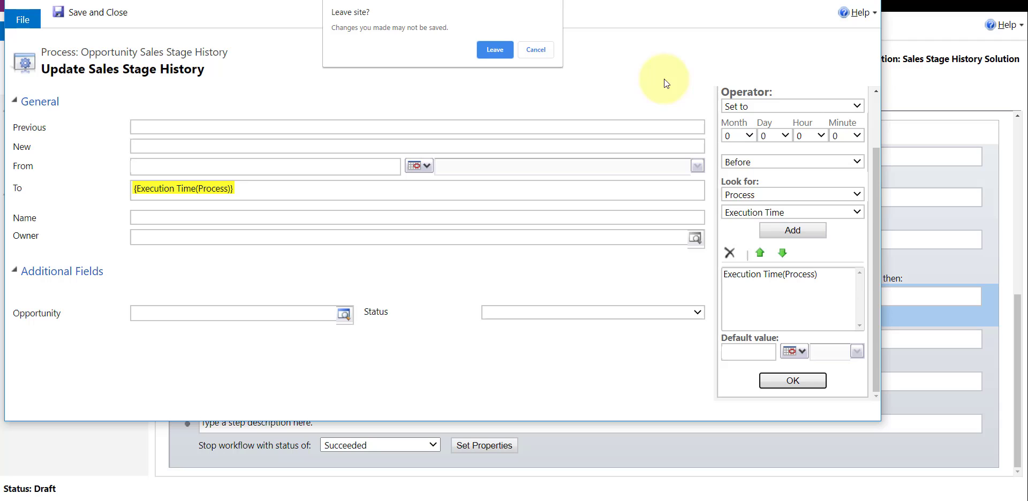
{"action": "left_click", "coordinate": [494, 49]}
- Highlight the description of the second branch's create step and open its properties in a wider window
{"action": "left_click", "coordinate": [395, 347]}
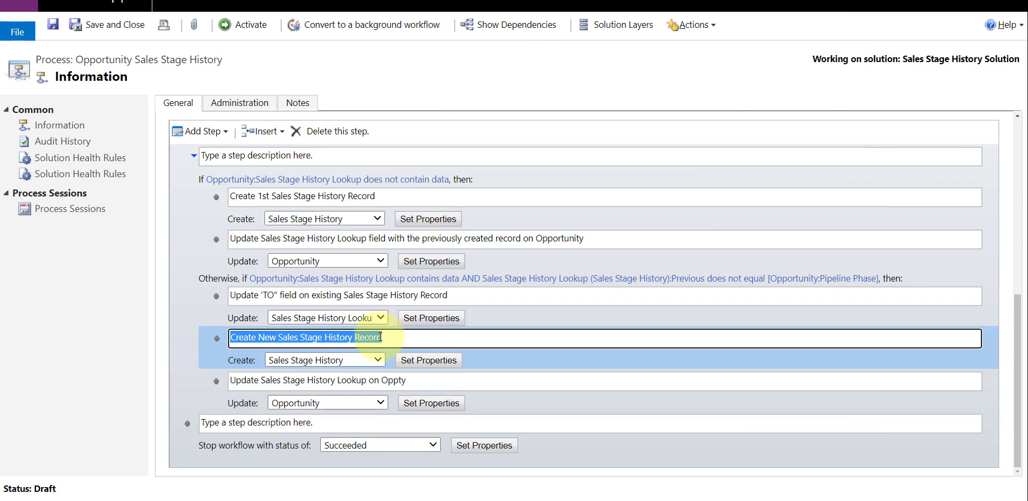
{"action": "left_click", "coordinate": [420, 365]}
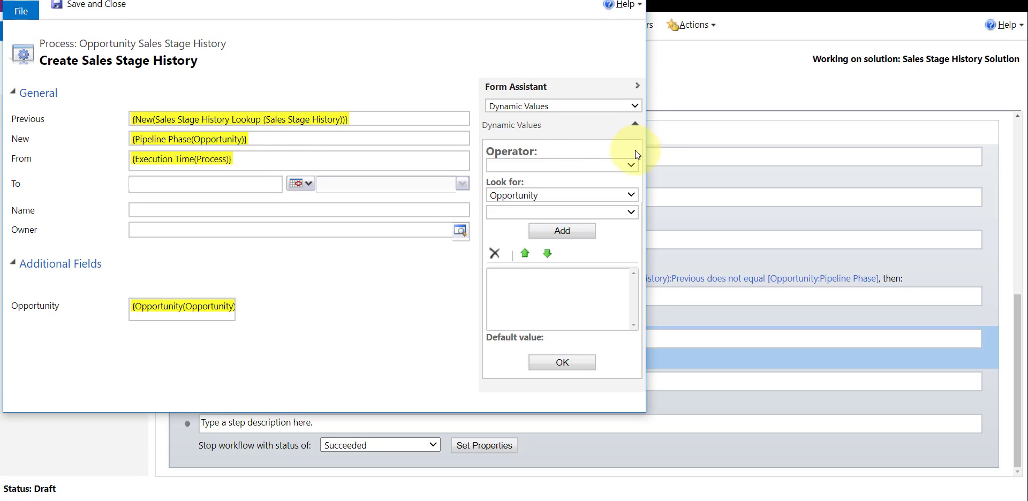
{"action": "left_click_drag", "start_coordinate": [649, 157], "coordinate": [1003, 155]}
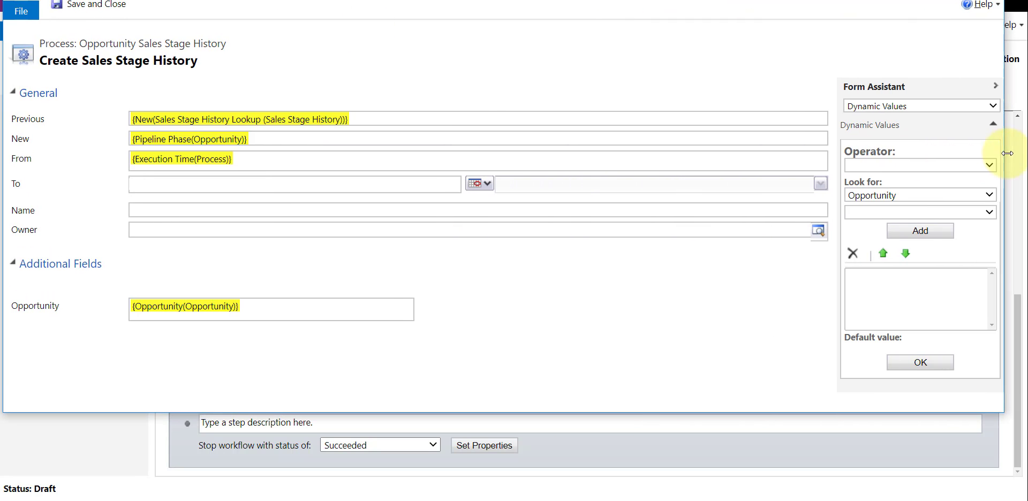
- Clear the Previous field and set it to the New value from the Sales Stage History Lookup
{"action": "left_click", "coordinate": [196, 120]}
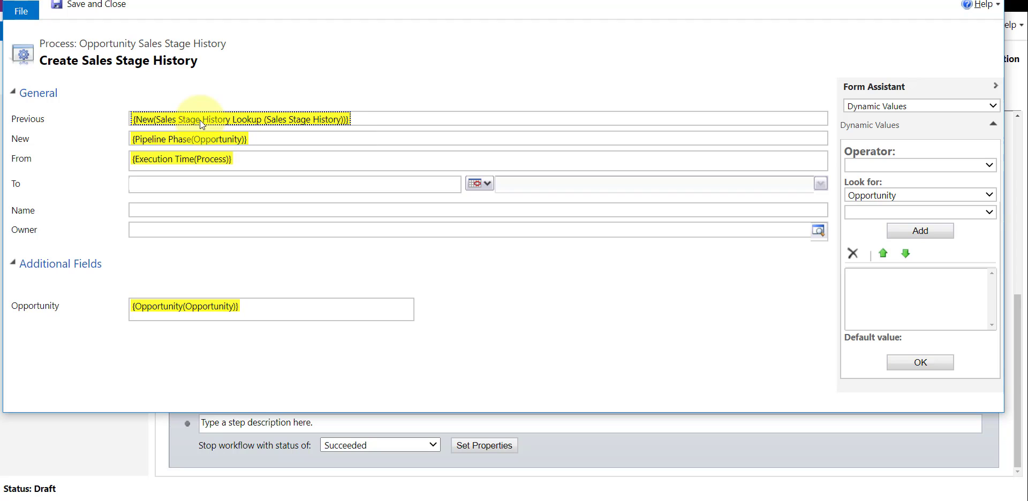
{"action": "key", "text": "Delete"}
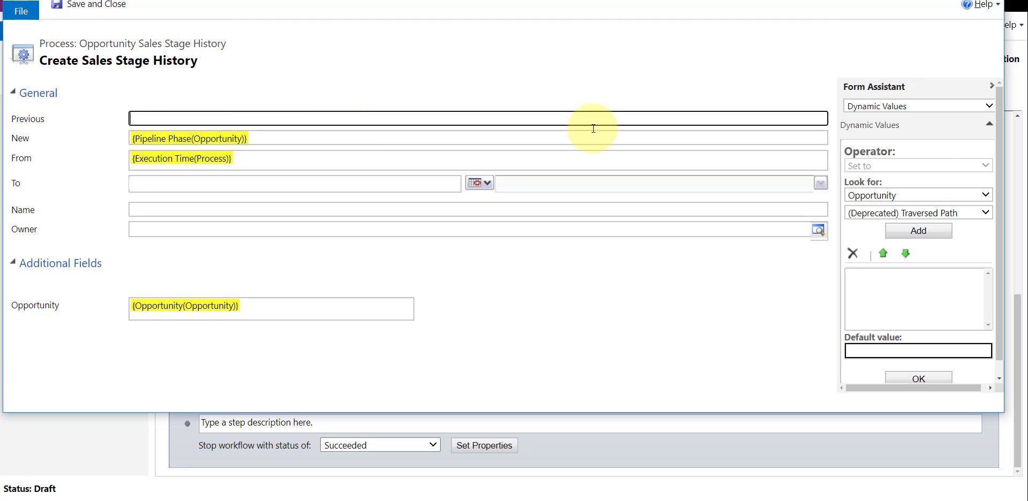
{"action": "left_click", "coordinate": [898, 196]}
{"action": "scroll", "coordinate": [873, 269], "scroll_direction": "down", "scroll_amount": 2}
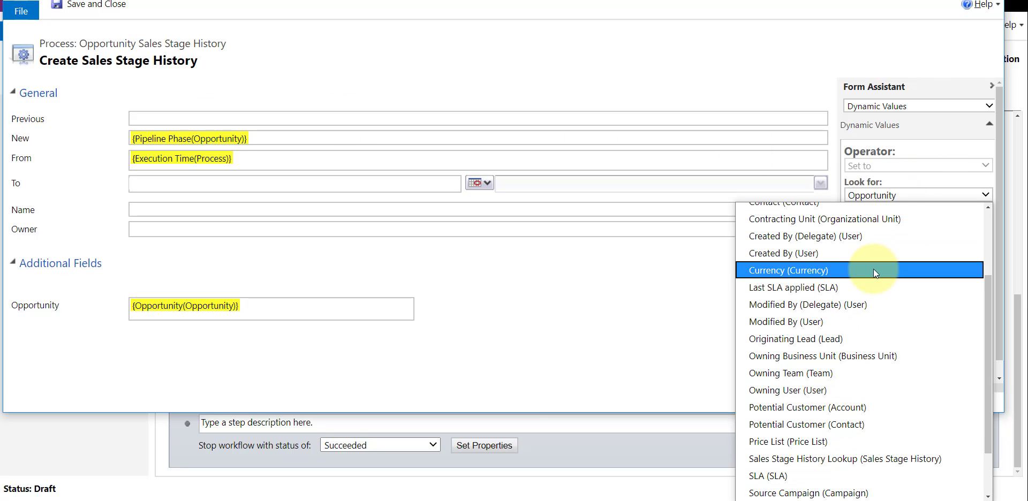
{"action": "scroll", "coordinate": [873, 269], "scroll_direction": "down", "scroll_amount": 1}
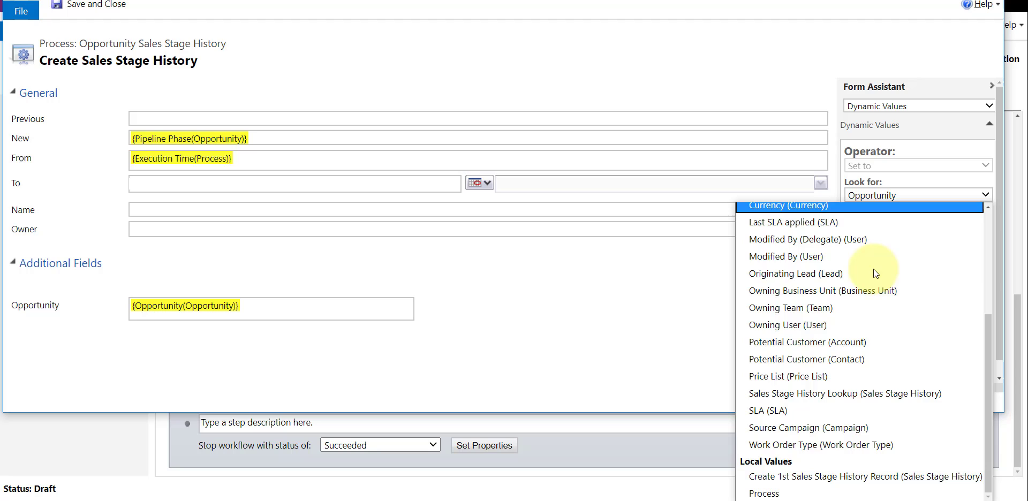
{"action": "left_click", "coordinate": [881, 392]}
{"action": "left_click", "coordinate": [879, 212]}
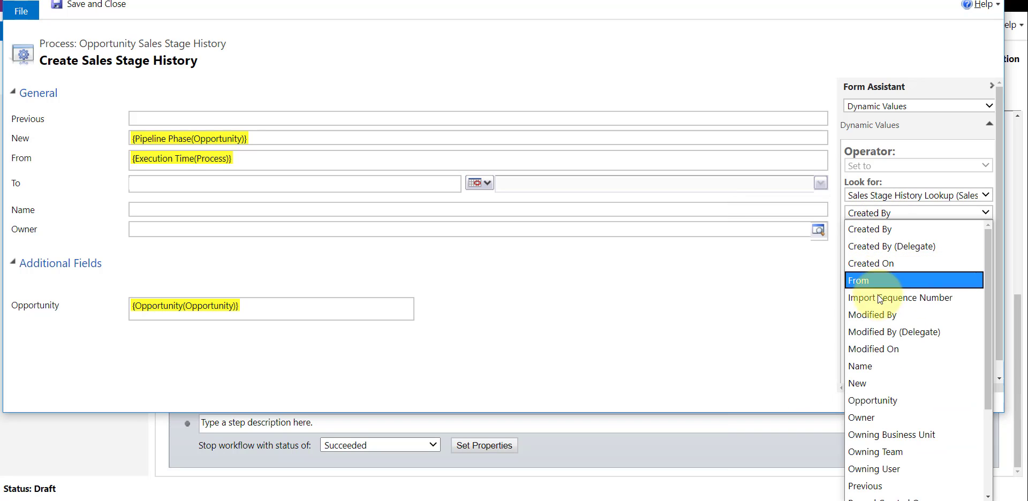
{"action": "left_click", "coordinate": [873, 379]}
{"action": "left_click", "coordinate": [911, 230]}
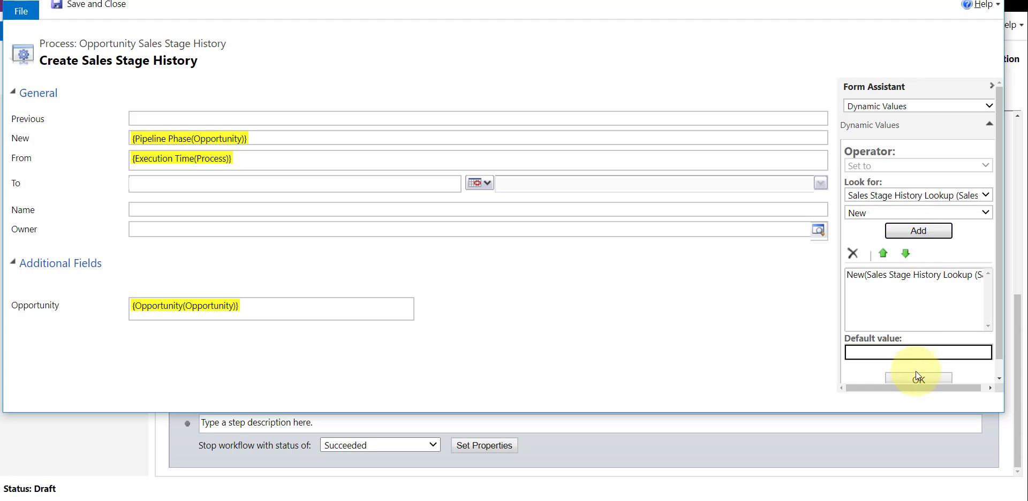
{"action": "left_click", "coordinate": [917, 381]}
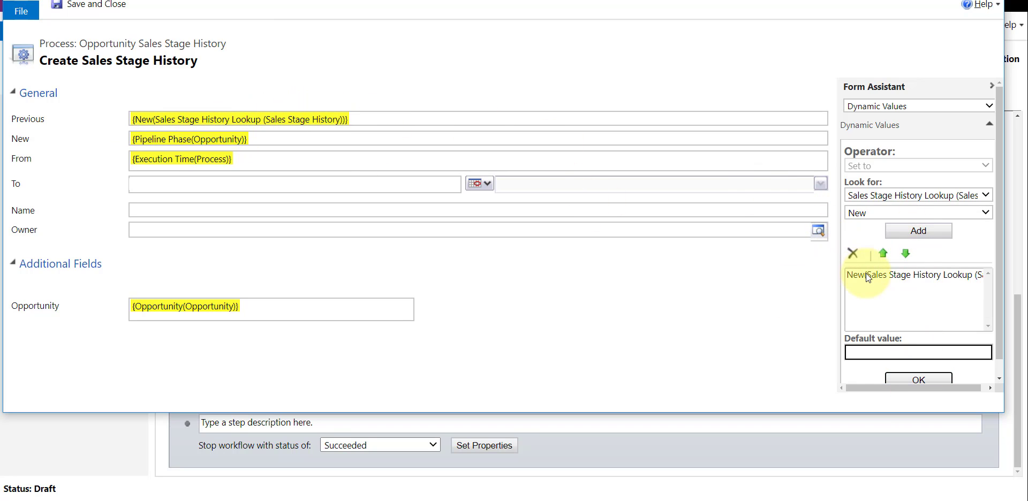
- Clear the New field in the Create Sales Stage History properties and set it to the Opportunity's Pipeline Phase
{"action": "left_click", "coordinate": [196, 140]}
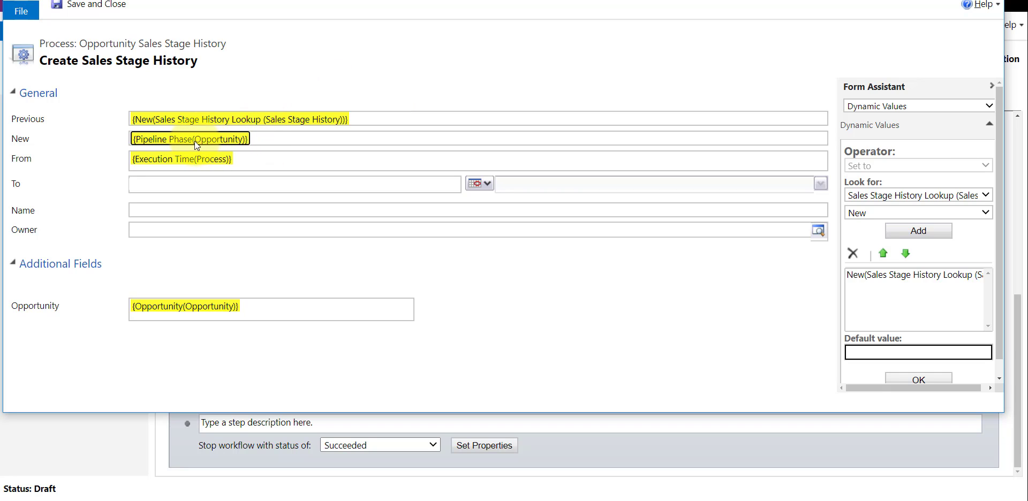
{"action": "key", "text": "Delete"}
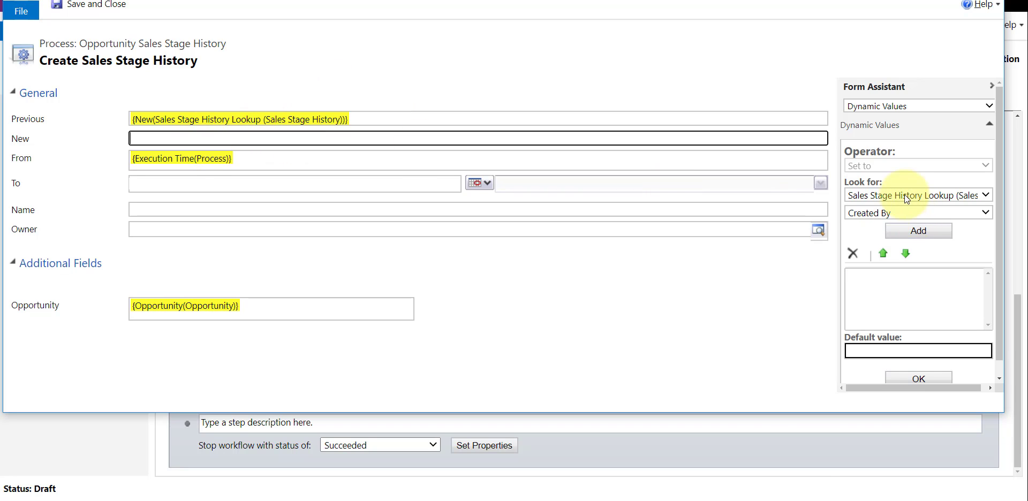
{"action": "left_click", "coordinate": [879, 194]}
{"action": "scroll", "coordinate": [832, 230], "scroll_direction": "up", "scroll_amount": 3}
{"action": "left_click", "coordinate": [771, 224]}
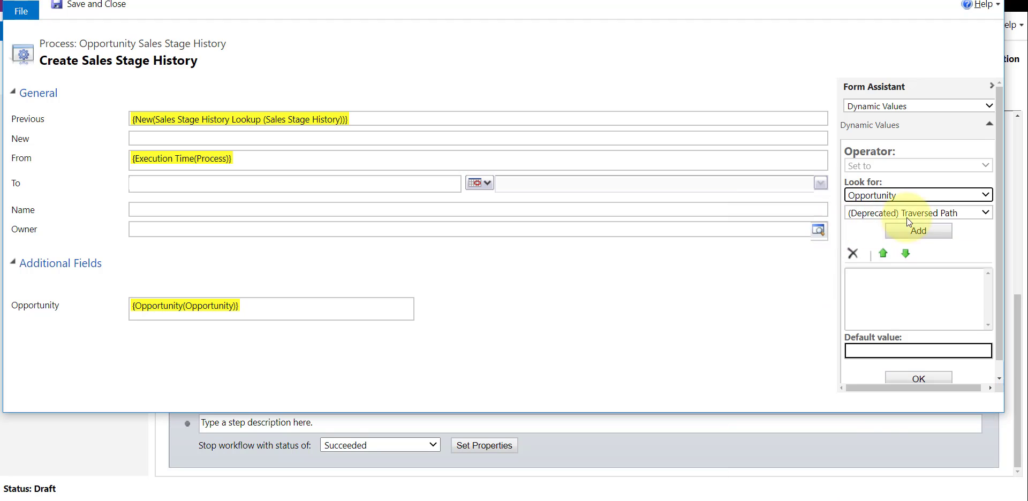
{"action": "left_click", "coordinate": [905, 212]}
{"action": "type", "text": "pi"}
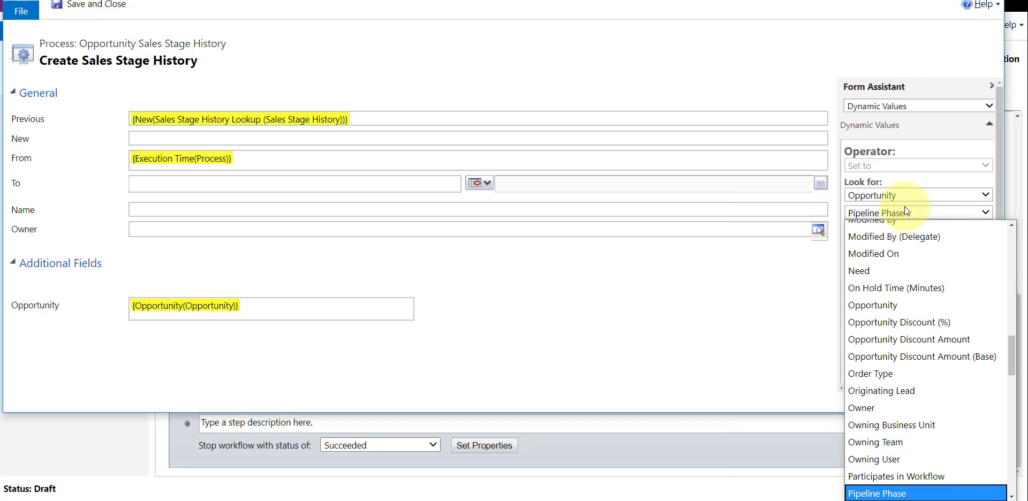
{"action": "key", "text": "Return"}
{"action": "left_click", "coordinate": [919, 230]}
{"action": "left_click", "coordinate": [918, 379]}
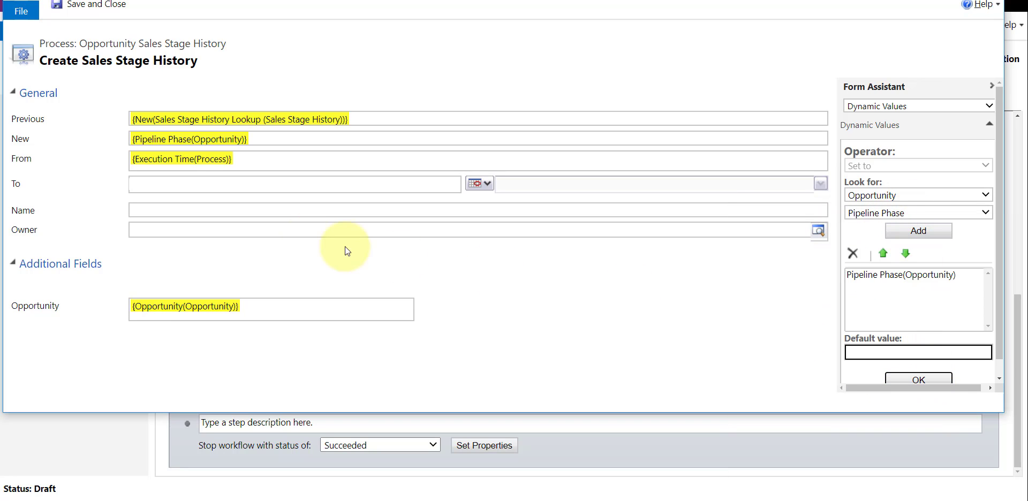
- Check the dynamic values in the From and Opportunity fields, then save and close the Create Sales Stage History properties
{"action": "left_click", "coordinate": [183, 163]}
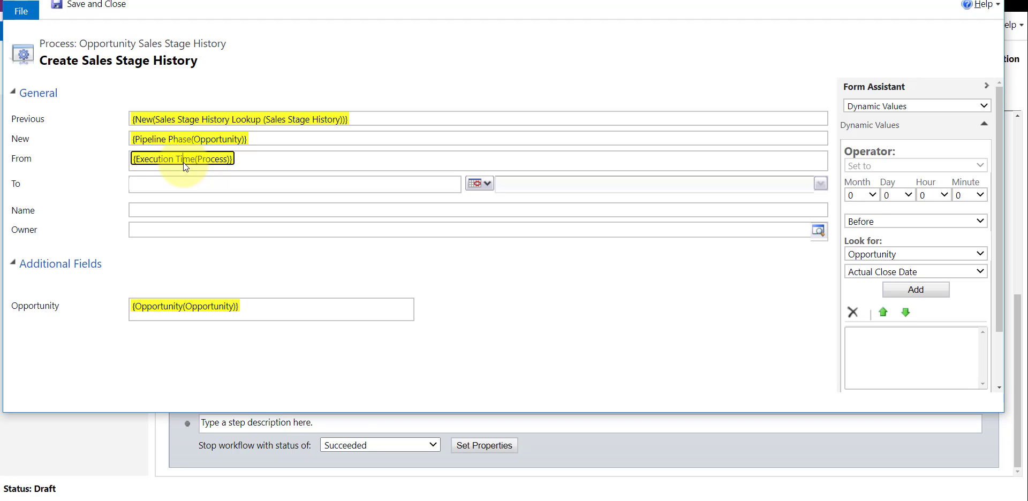
{"action": "left_click", "coordinate": [166, 308]}
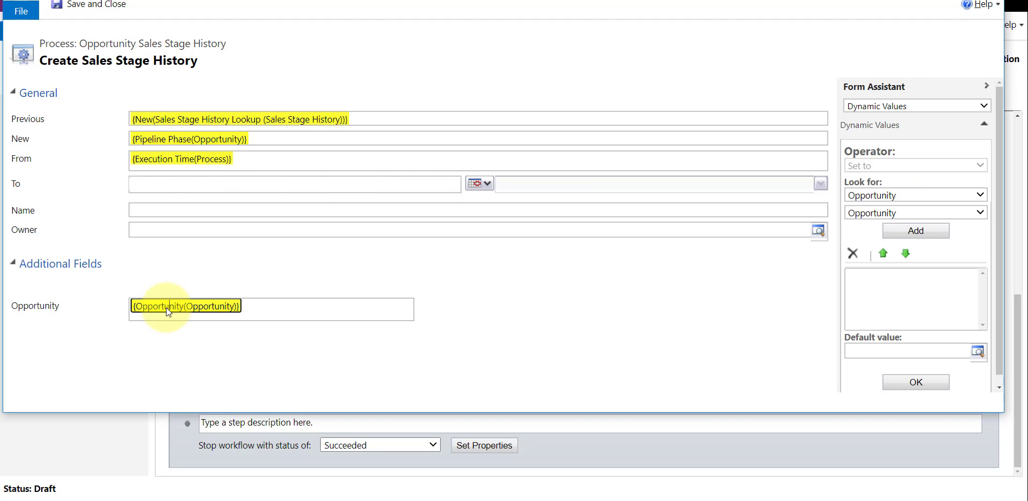
{"action": "left_click", "coordinate": [84, 5]}
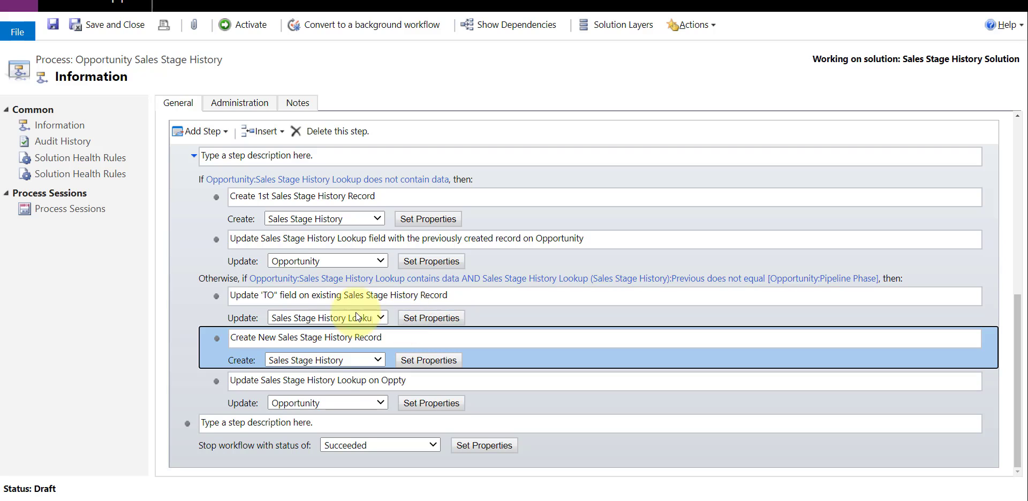
- Highlight the descriptions of the second branch's "TO" field update step and its new record creation step
{"action": "left_click", "coordinate": [338, 296]}
{"action": "left_click", "coordinate": [465, 294]}
{"action": "left_click_drag", "start_coordinate": [465, 294], "coordinate": [187, 294]}
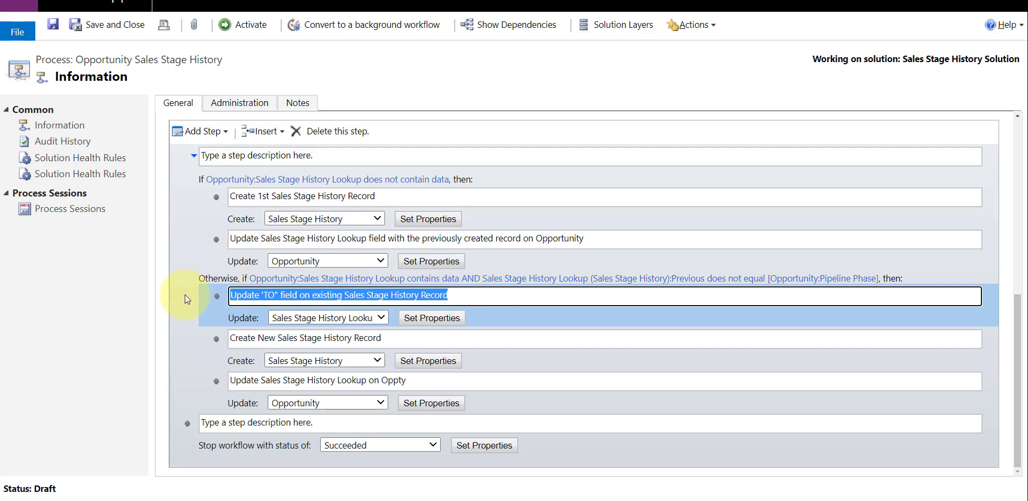
{"action": "left_click", "coordinate": [391, 337]}
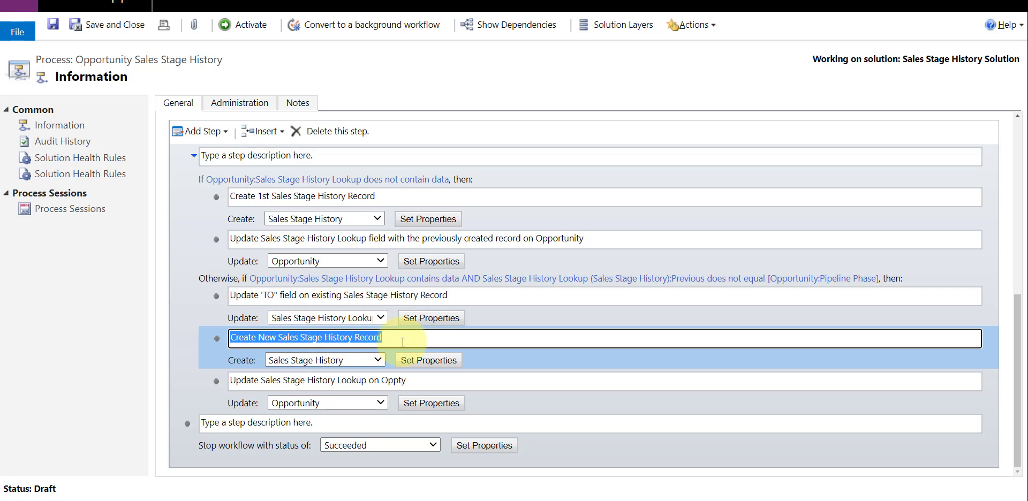
{"action": "left_click", "coordinate": [402, 337]}
{"action": "left_click_drag", "start_coordinate": [401, 338], "coordinate": [222, 337]}
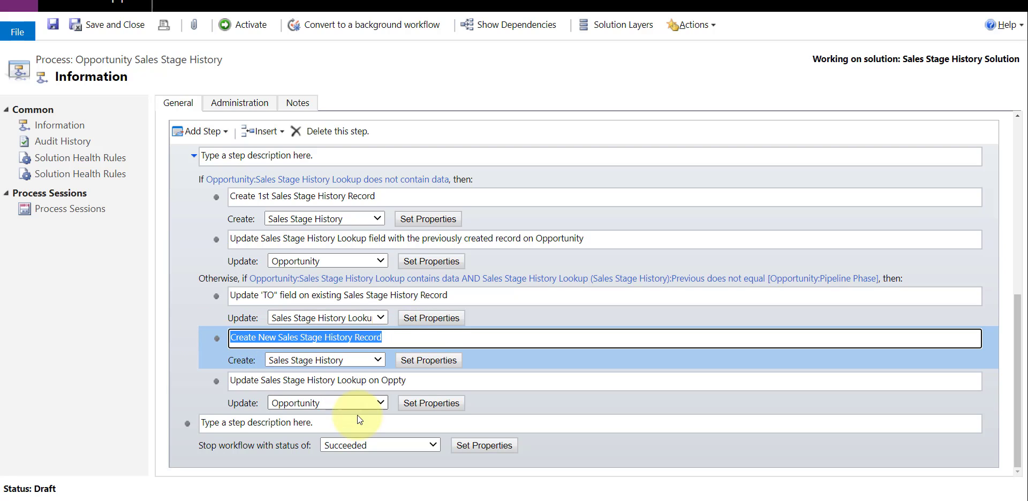
- Open the properties of the second branch's Opportunity update step in a wider window and find the text "sales stage history look"
{"action": "left_click", "coordinate": [440, 405]}
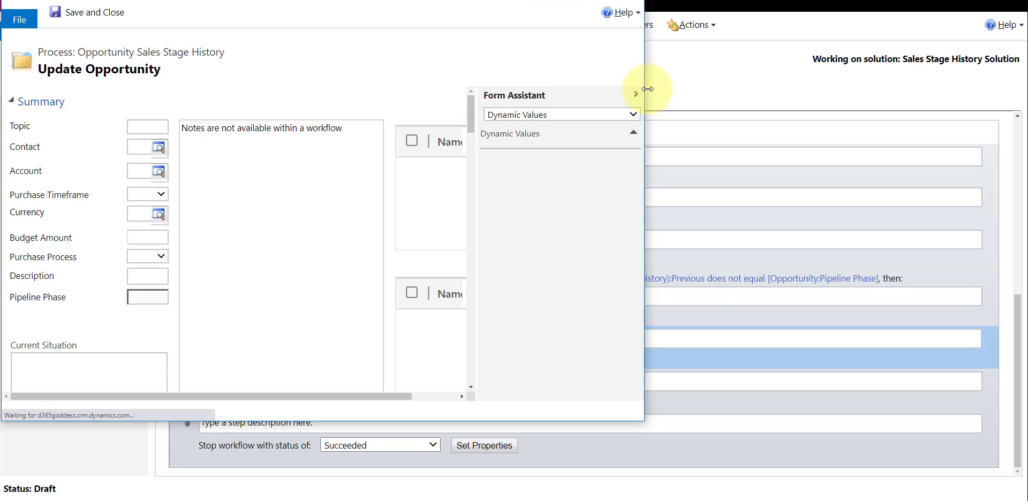
{"action": "left_click_drag", "start_coordinate": [645, 91], "coordinate": [1017, 16]}
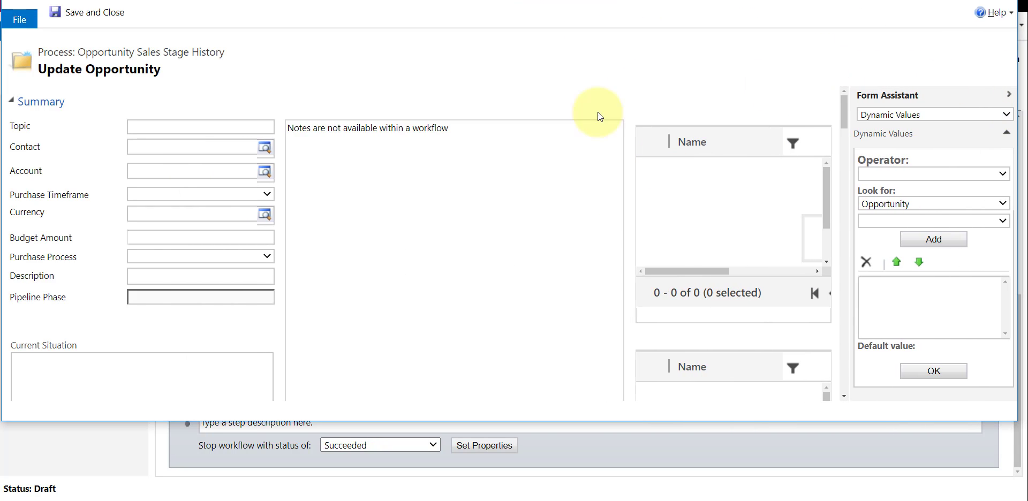
{"action": "key", "text": "ctrl+f"}
{"action": "type", "text": "sa"}
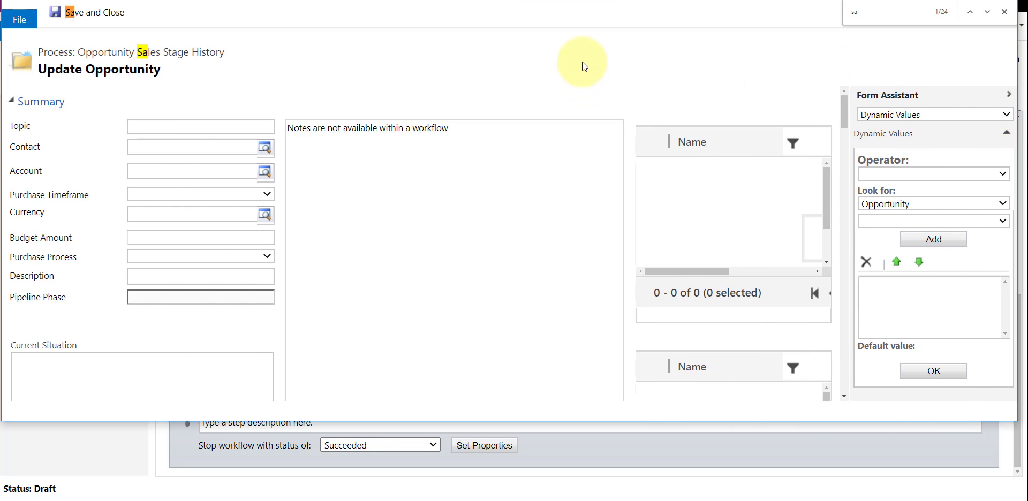
{"action": "type", "text": "les stage his"}
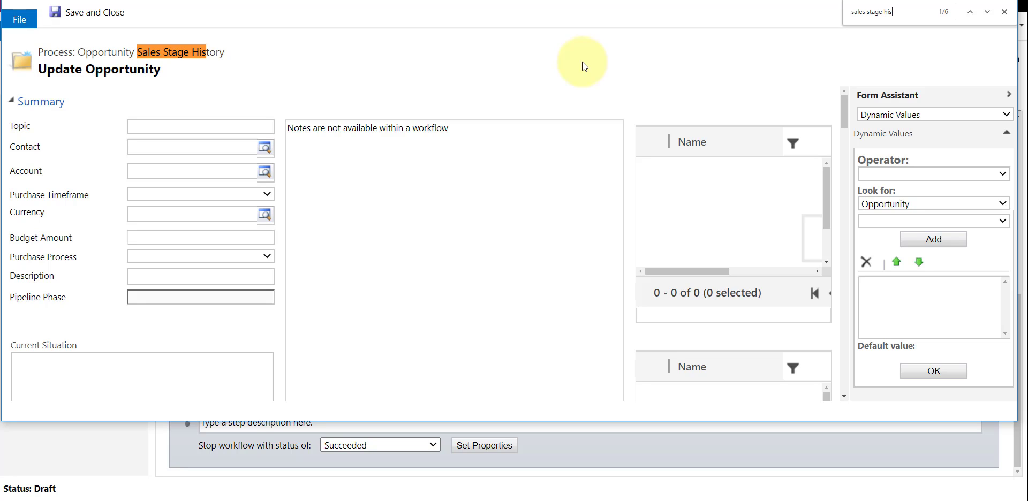
{"action": "type", "text": "tory look"}
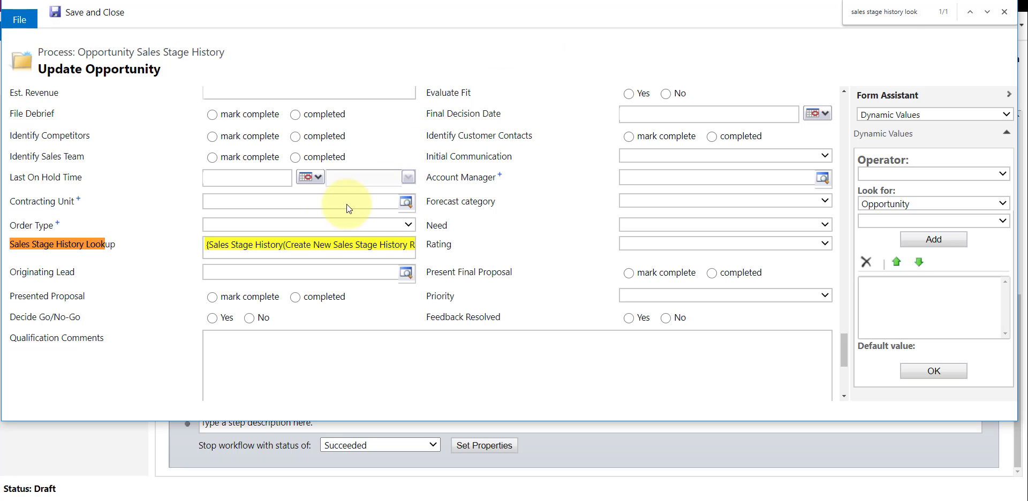
- Reset the Sales Stage History Lookup field to the Sales Stage History from the Create New Sales Stage History Record step, and save and close
{"action": "left_click", "coordinate": [267, 243]}
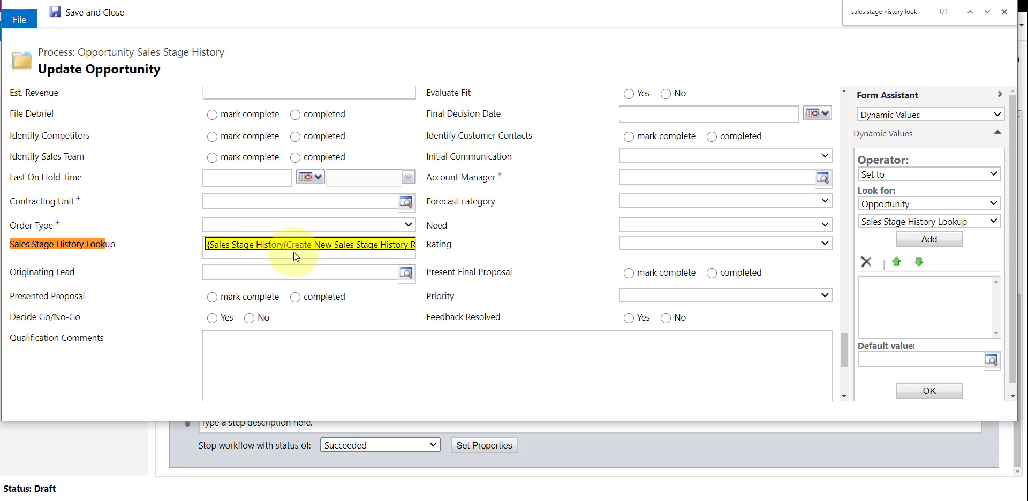
{"action": "key", "text": "Delete"}
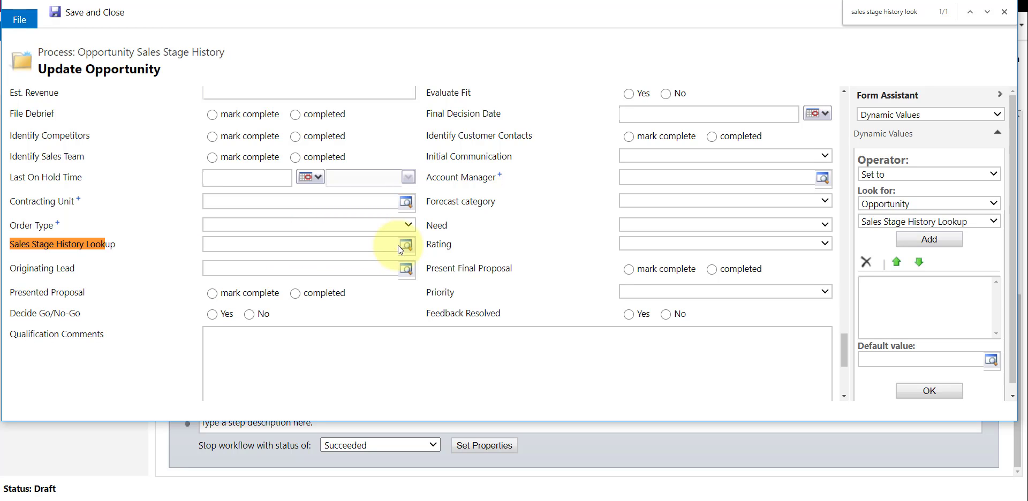
{"action": "left_click", "coordinate": [886, 205]}
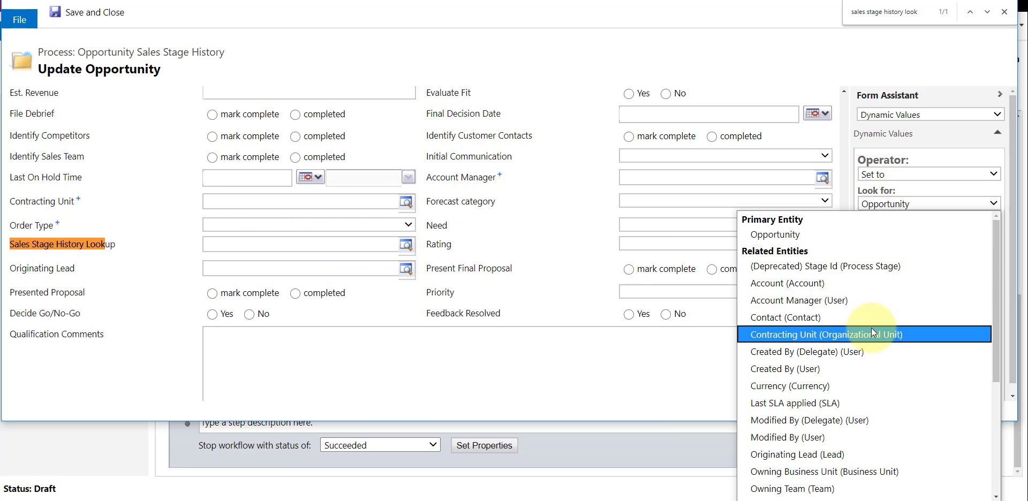
{"action": "scroll", "coordinate": [872, 328], "scroll_direction": "down", "scroll_amount": 5}
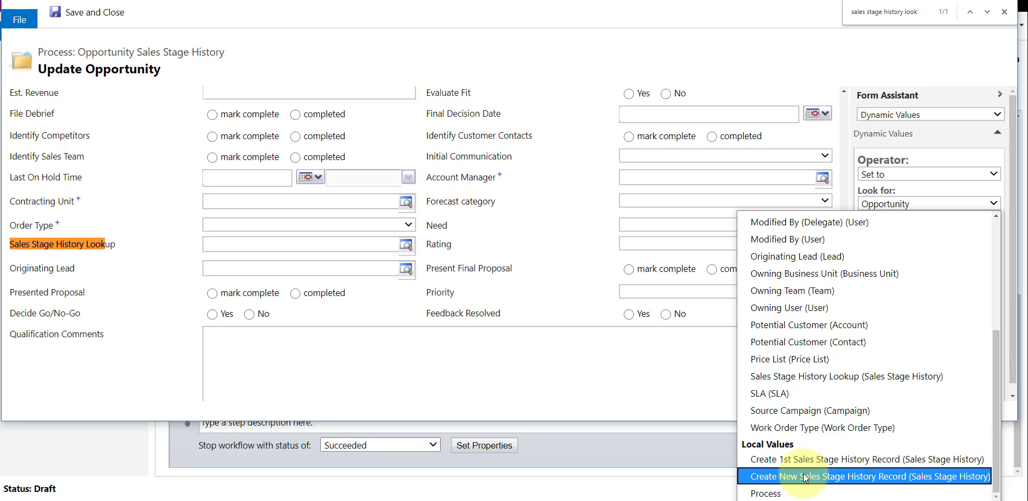
{"action": "left_click", "coordinate": [930, 477]}
{"action": "left_click", "coordinate": [930, 239]}
{"action": "left_click", "coordinate": [930, 391]}
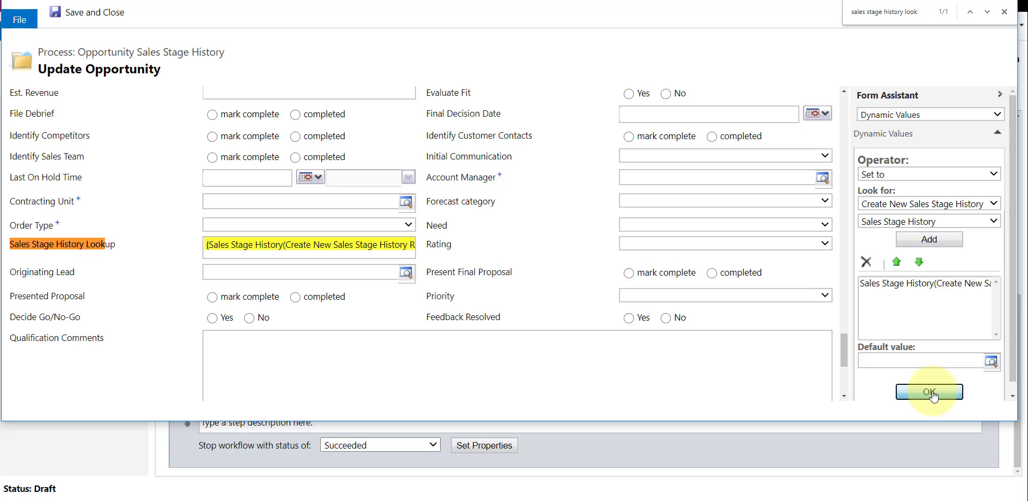
{"action": "left_click", "coordinate": [98, 16]}
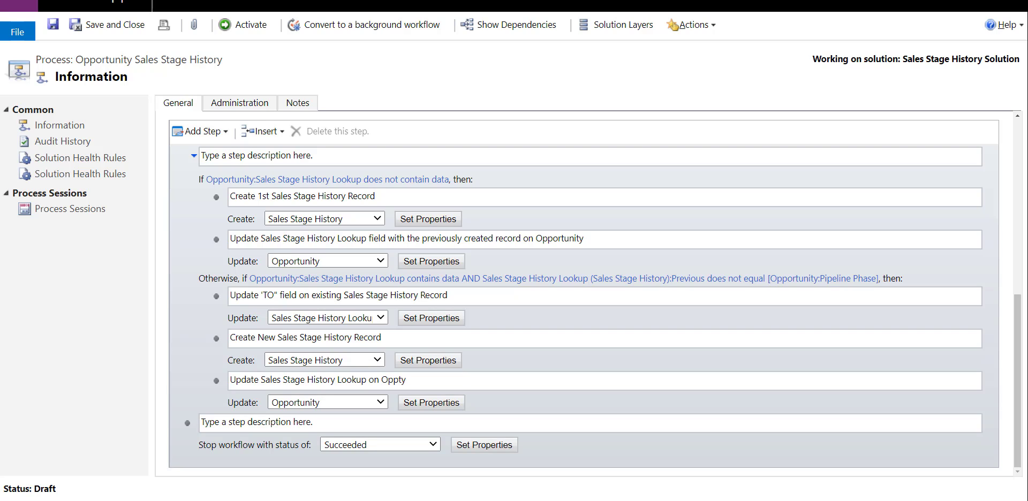
- Switch to the presentation and advance to the slide about Sales Stage History records on the Opportunity record
{"action": "key", "text": "alt+Tab"}
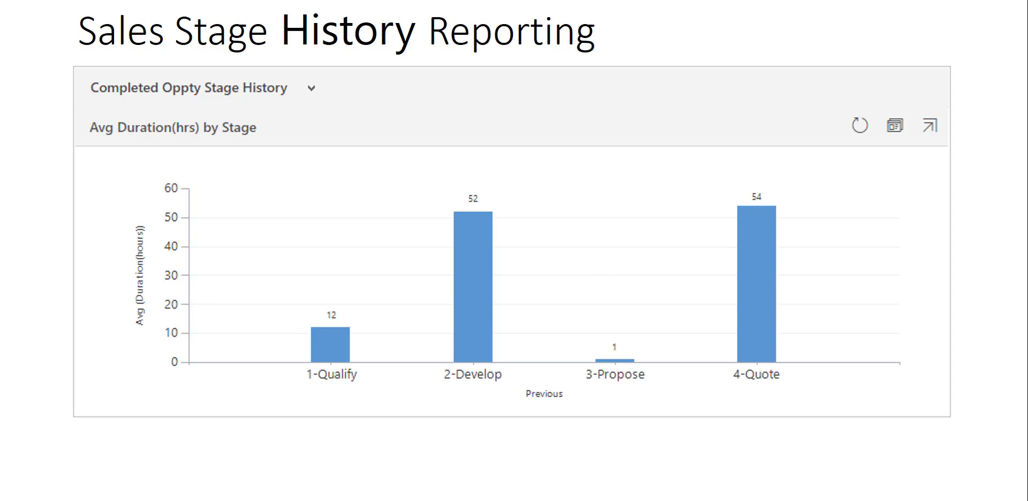
{"action": "key", "text": "Right"}
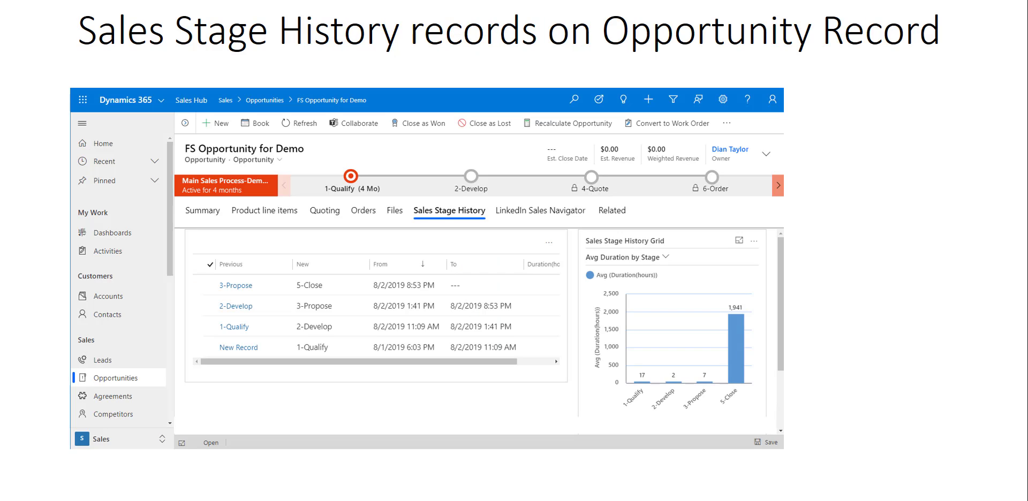